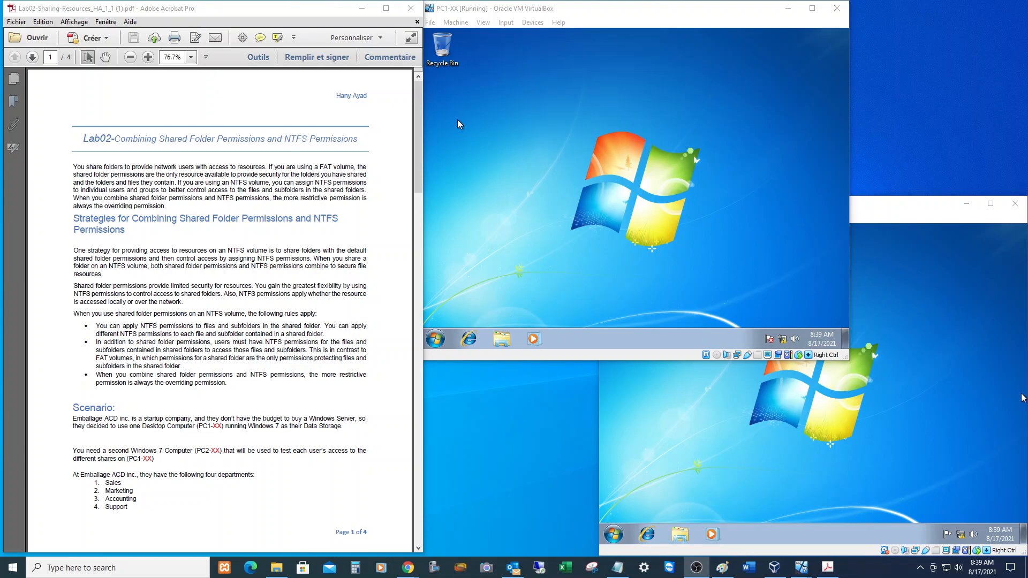
Scroll through pages 1–3 of the lab handout and back to page 2's department folder diagram.
scroll(220, 309, "down", 5)
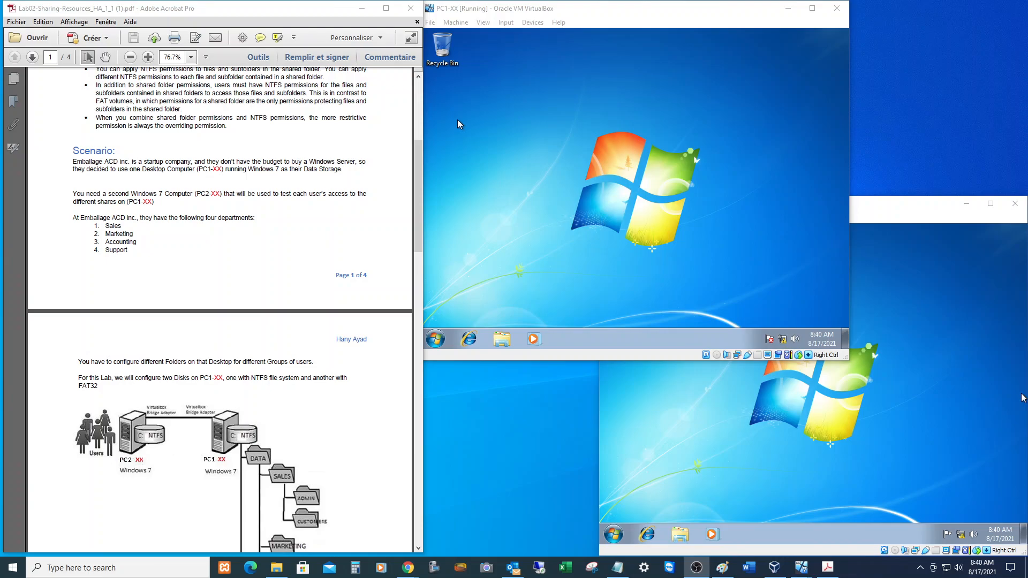
scroll(220, 309, "down", 9)
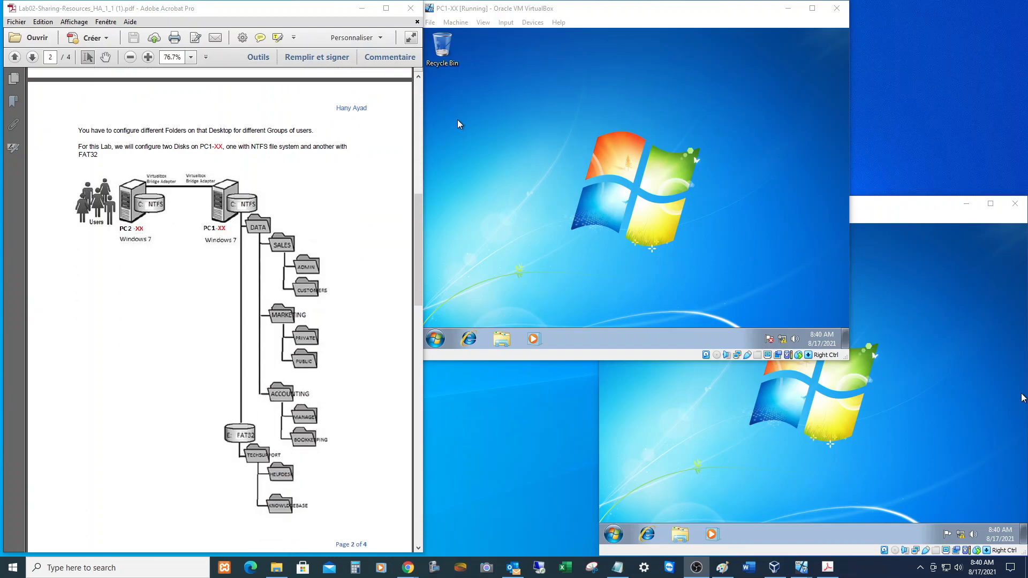
scroll(219, 310, "down", 1)
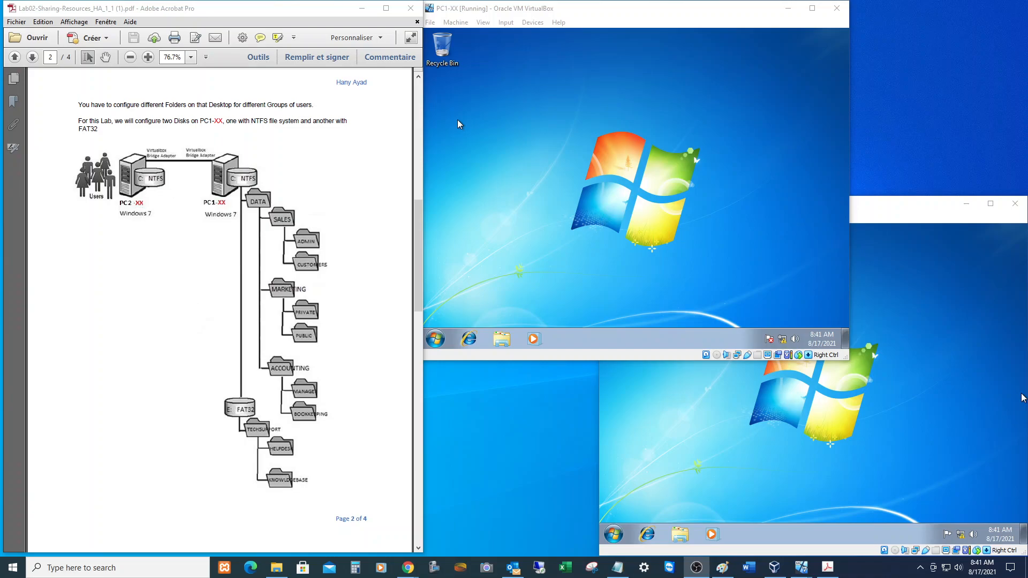
scroll(219, 309, "down", 1)
scroll(220, 309, "down", 12)
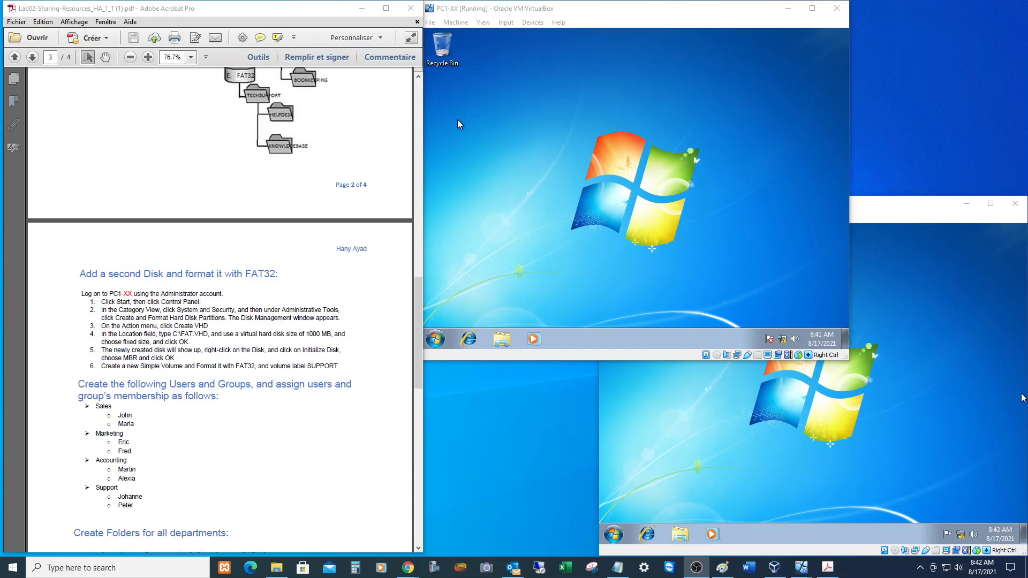
scroll(220, 309, "up", 12)
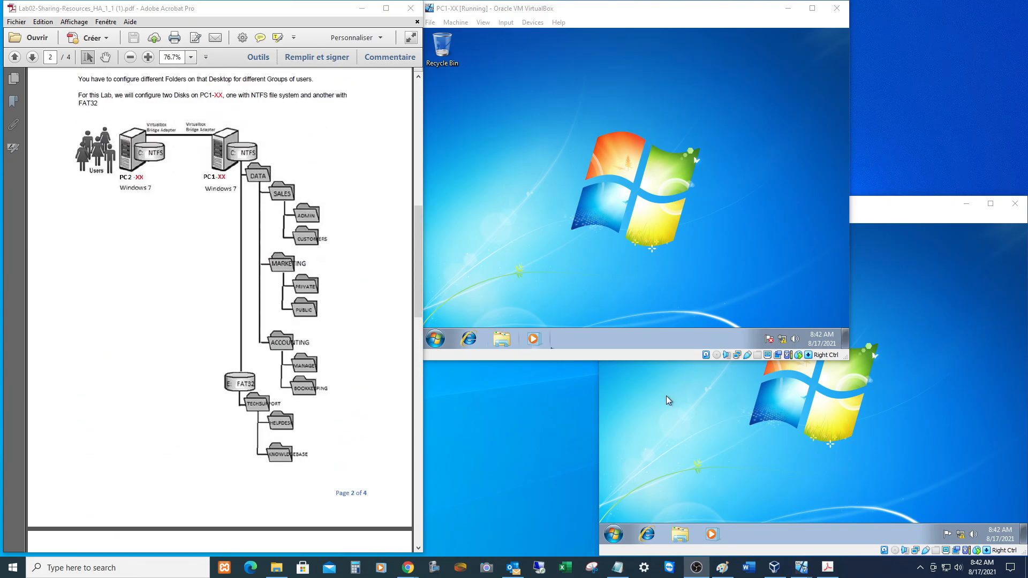
Open Computer Properties on PC1-XX to check its system name.
left_click(578, 274)
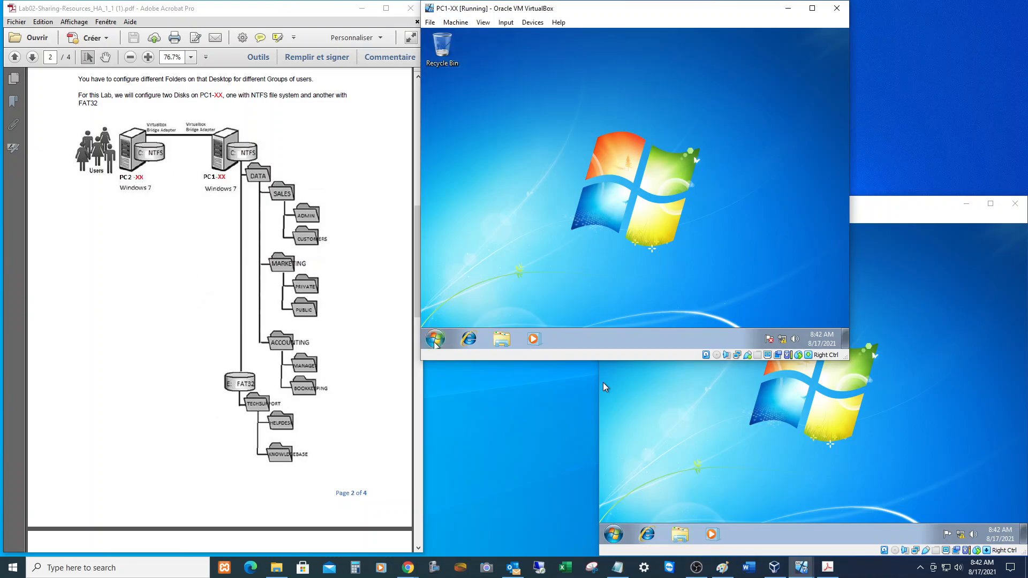
left_click(435, 339)
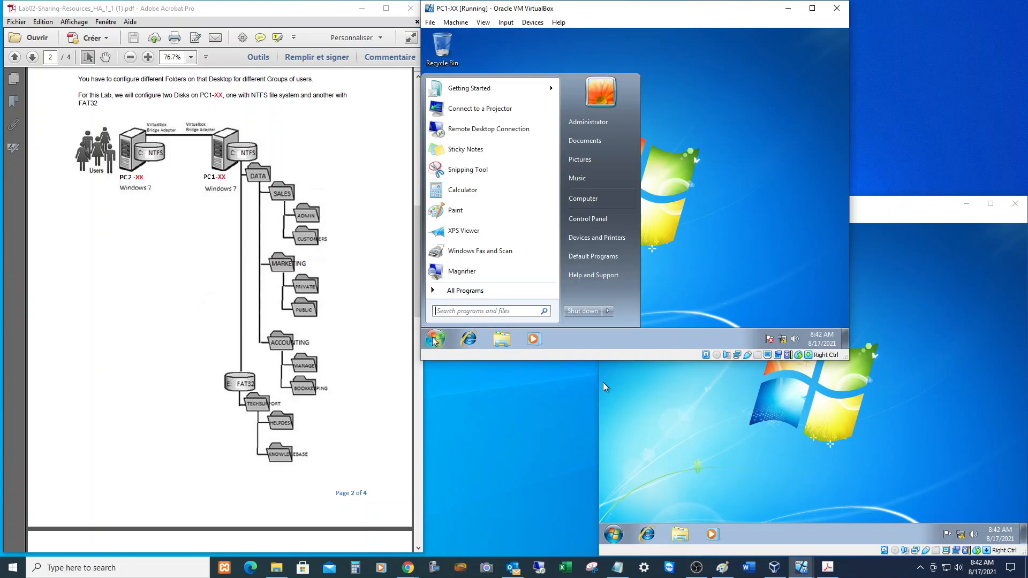
right_click(594, 201)
left_click(622, 295)
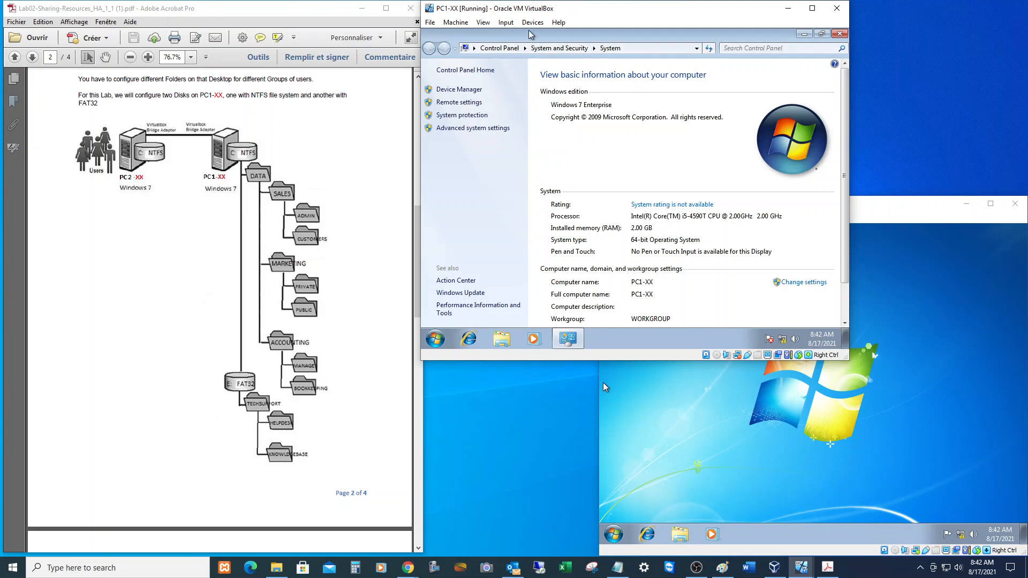
Open Computer Properties on PC2-XX to confirm its name and workgroup.
left_click(613, 534)
right_click(779, 395)
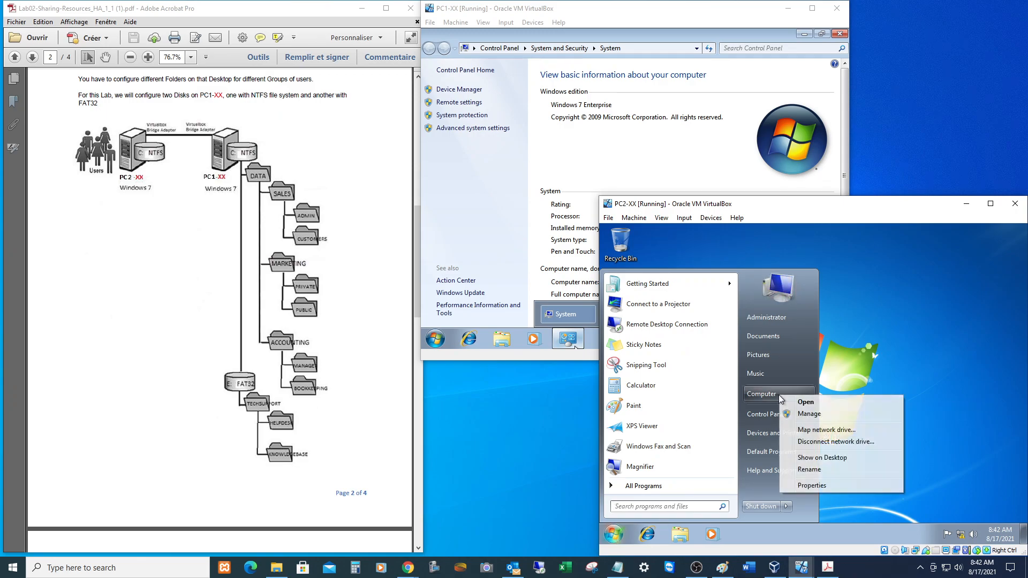
left_click(812, 486)
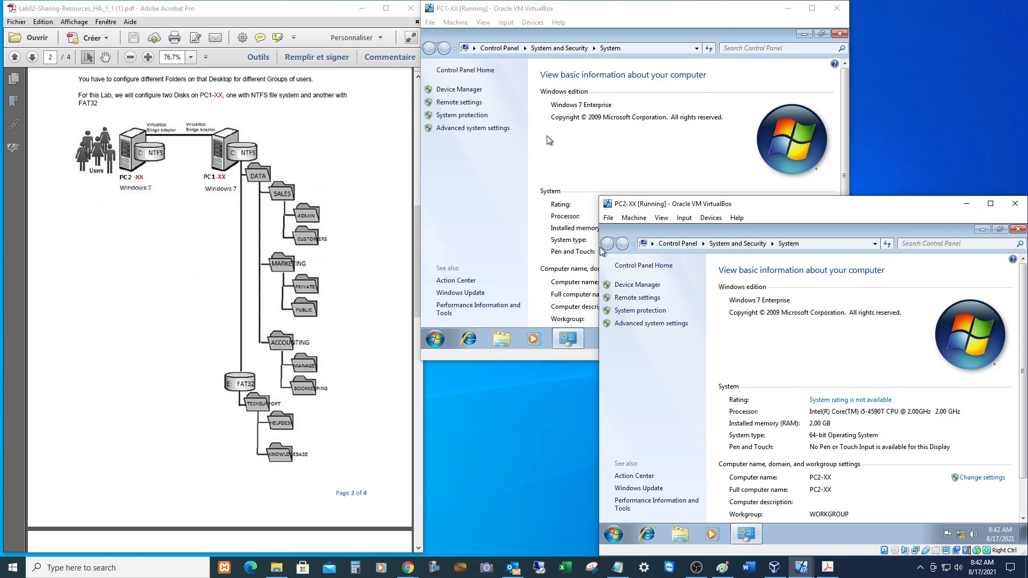
On PC1, create a Data folder on Local Disk (C:) and open it.
left_click(839, 34)
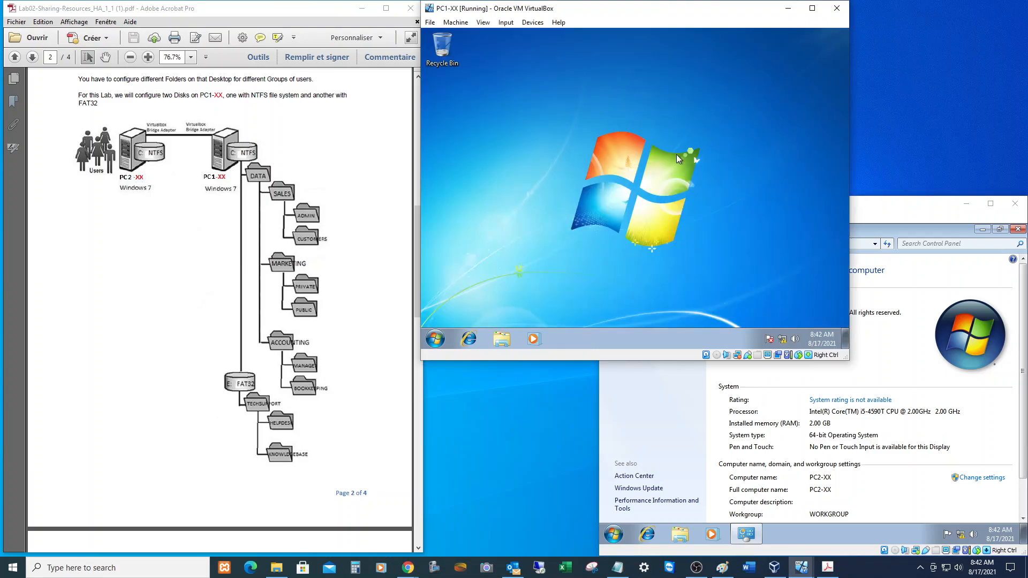
left_click(501, 343)
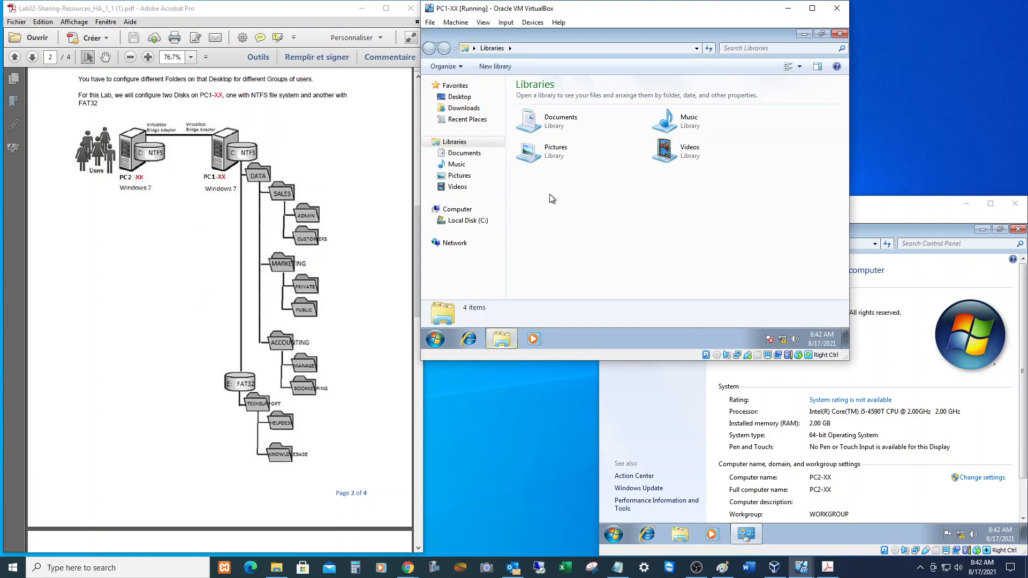
left_click(479, 222)
right_click(552, 185)
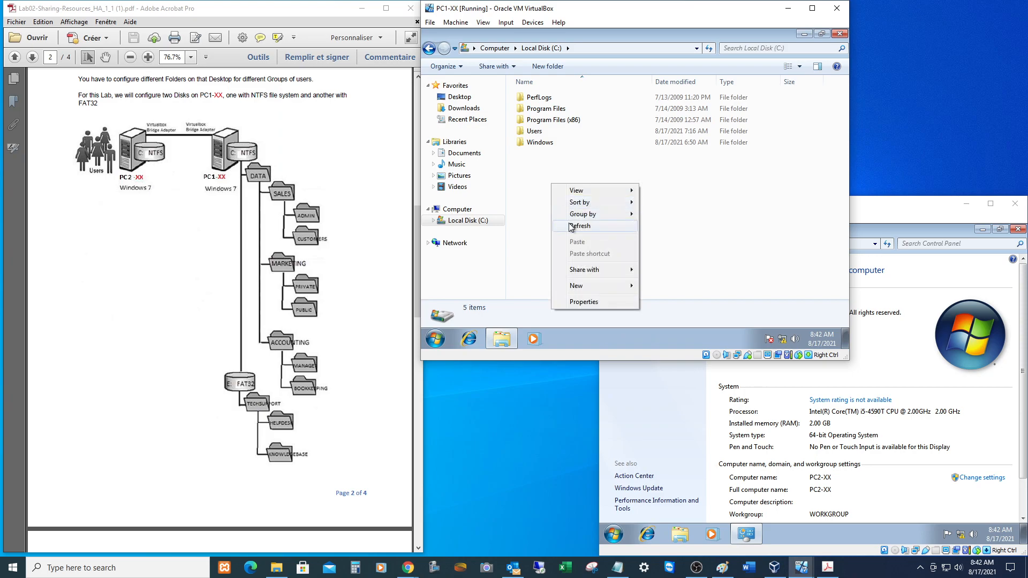
mouse_move(592, 290)
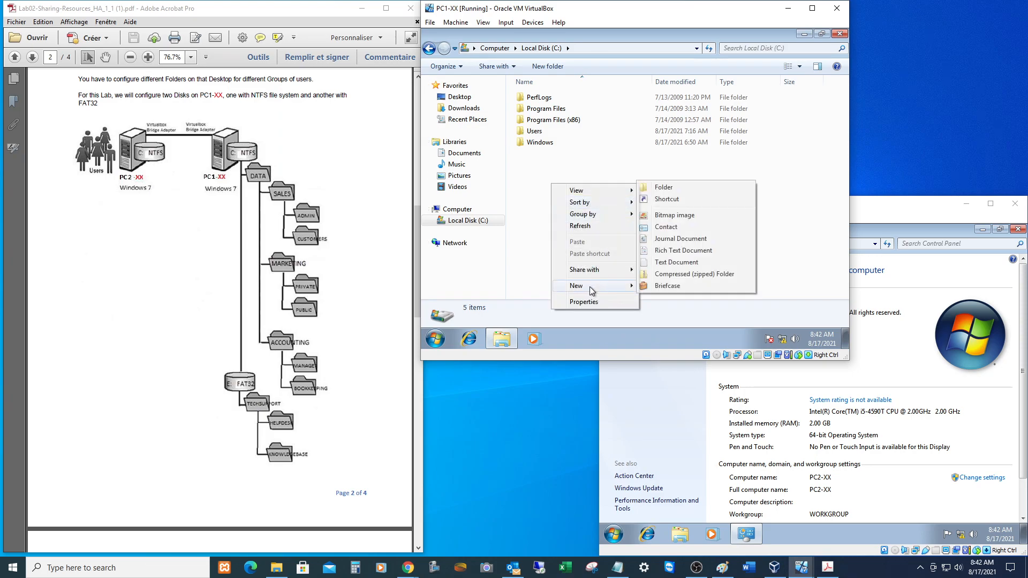
left_click(663, 188)
type("Data")
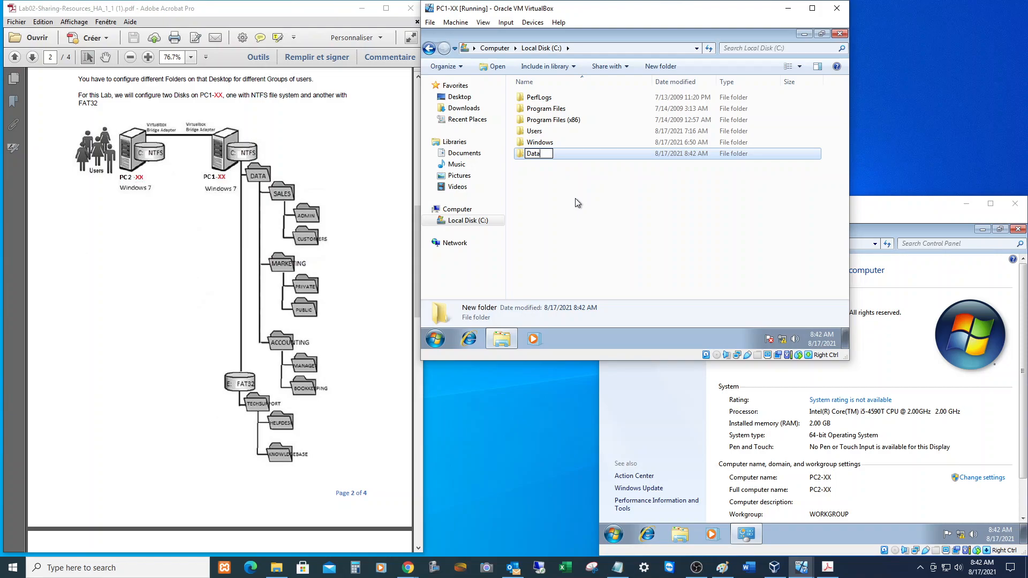
key("Return")
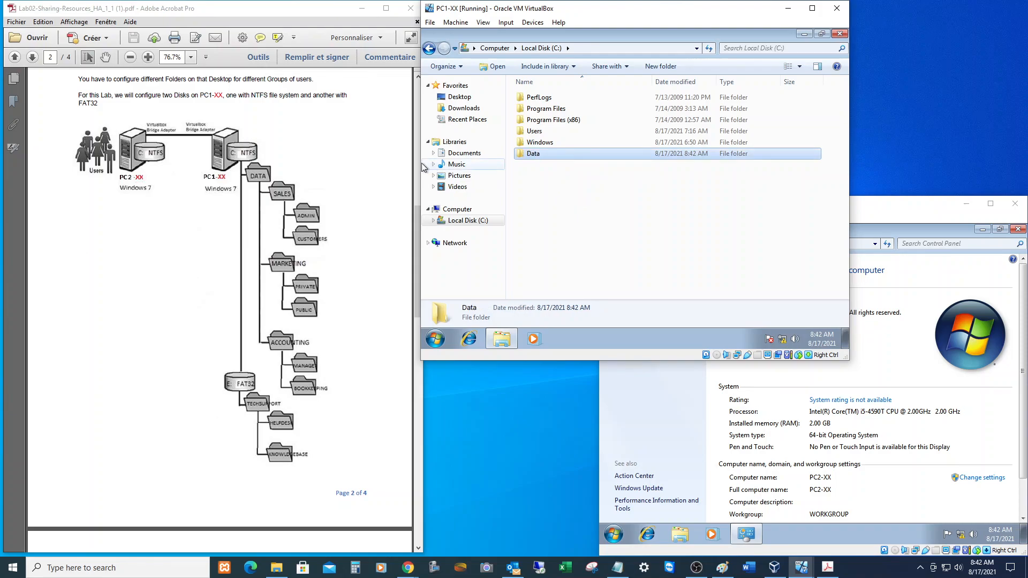
double_click(534, 156)
Create a Sales folder inside Data.
right_click(541, 142)
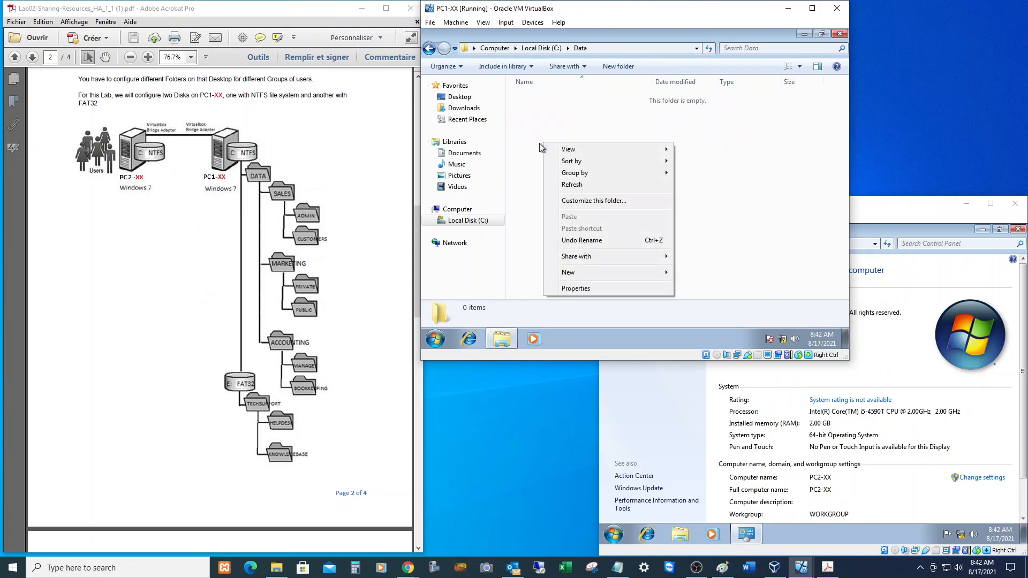
mouse_move(588, 273)
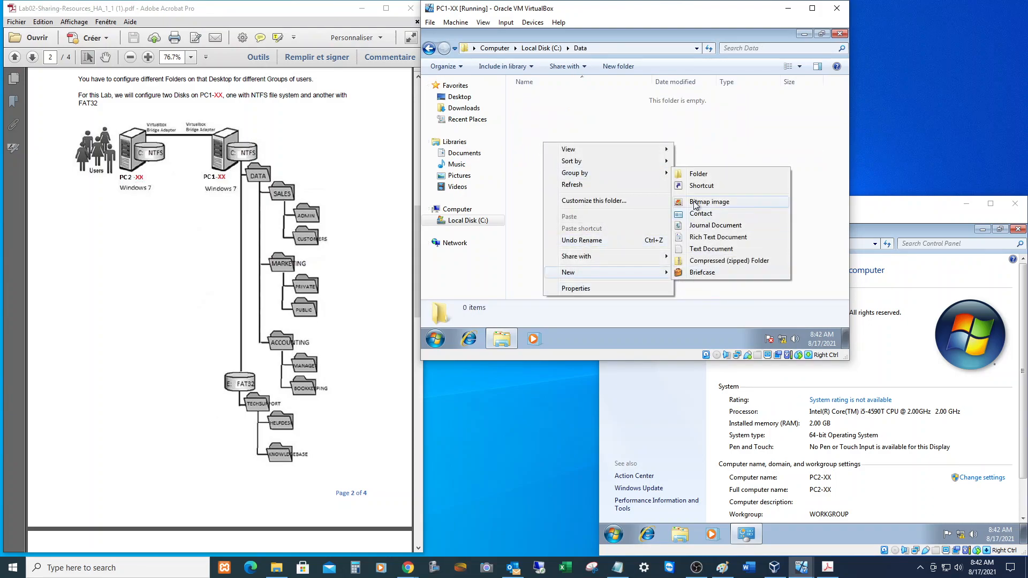
left_click(717, 172)
type("Sales")
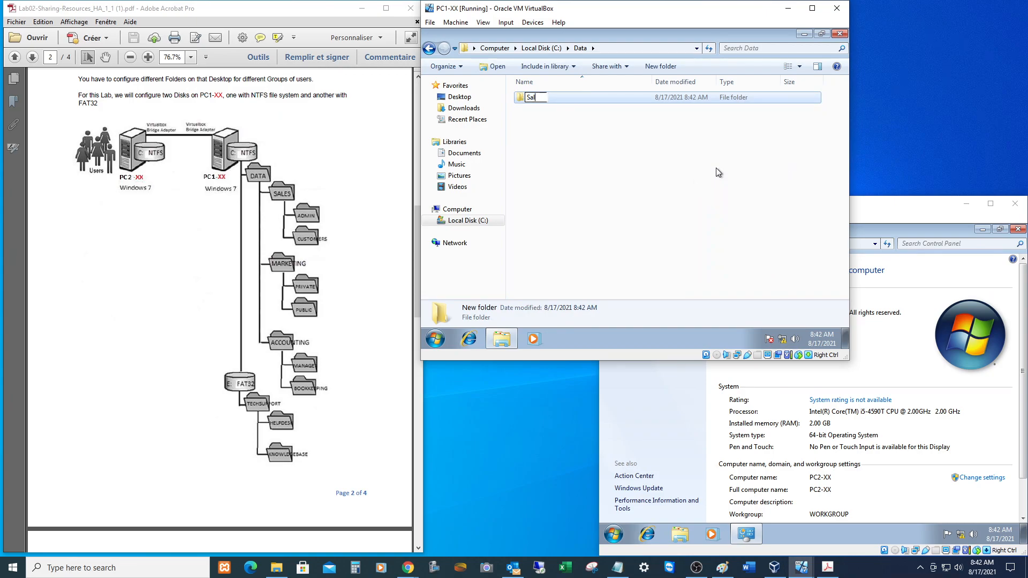
key("Return")
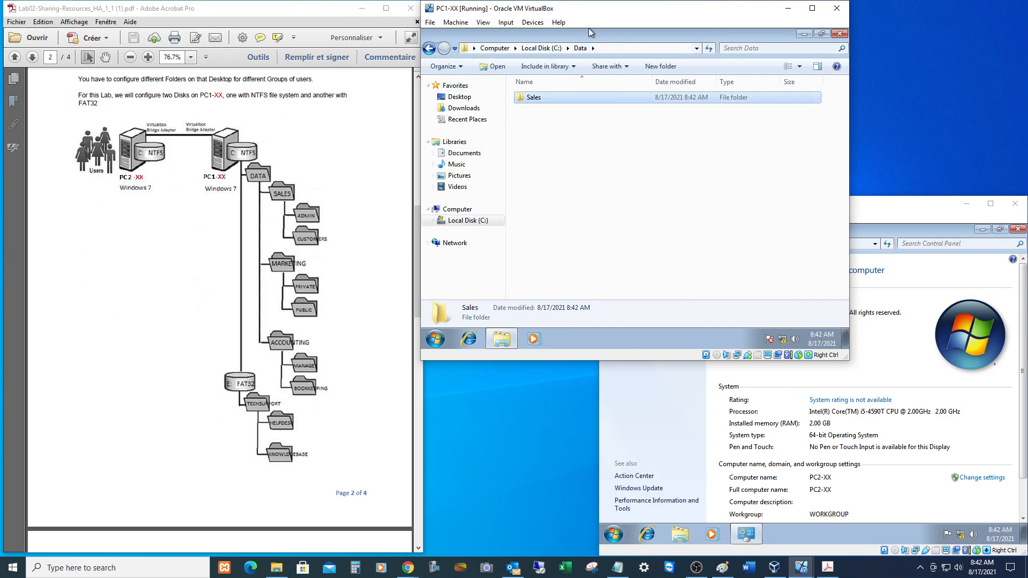
Add a Marketing folder, correcting the mistyped 'MArketing' capitalisation.
left_click(663, 67)
type("MA")
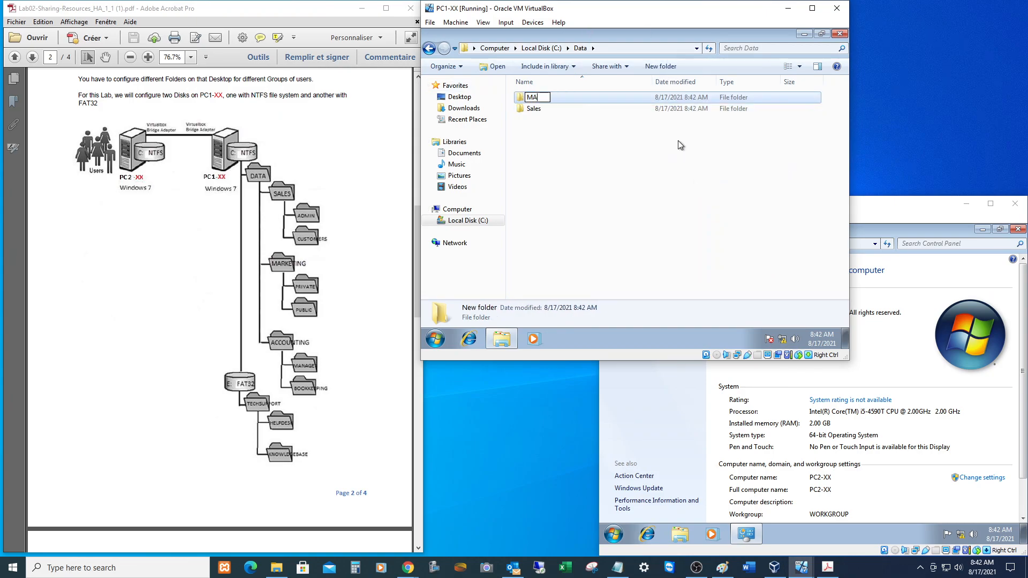
type("rketing")
key("Return")
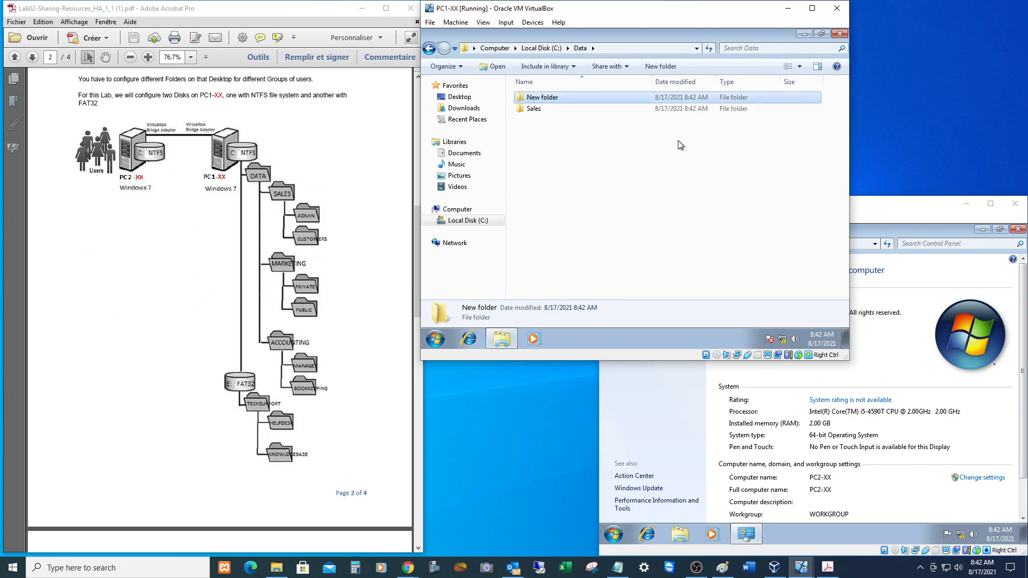
key("F2")
key("End")
key("Left")
key("Left")
key("Left")
key("Left")
key("BackSpace")
type("a")
key("Return")
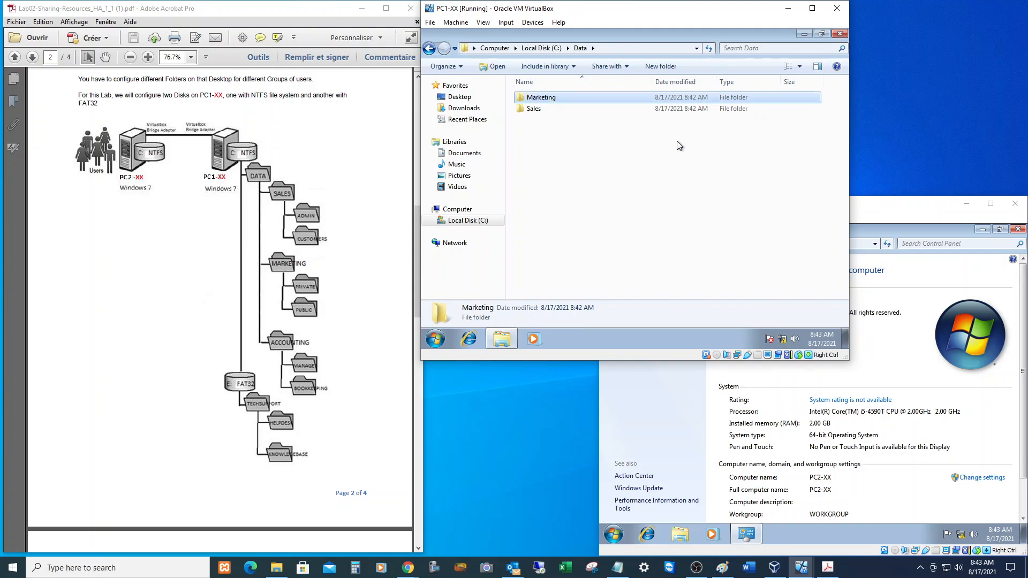
Add an Accounting folder in Data, then open Sales.
left_click(656, 67)
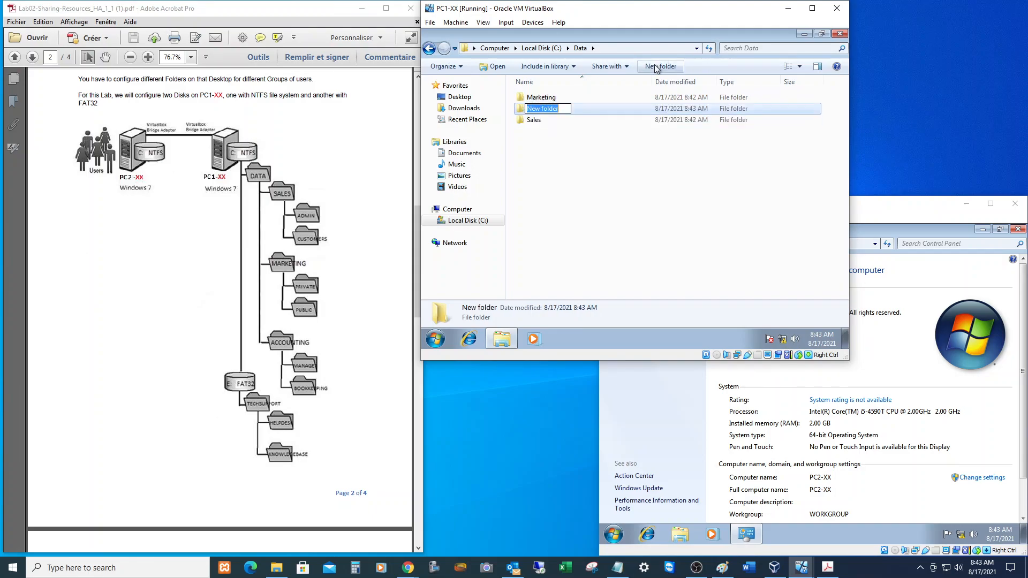
type("Accounting")
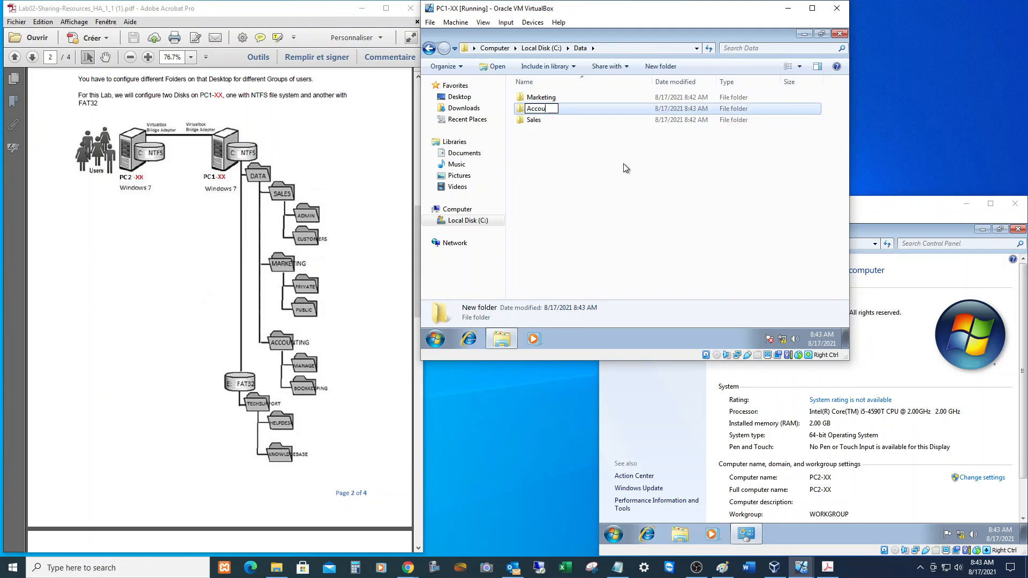
key("Return")
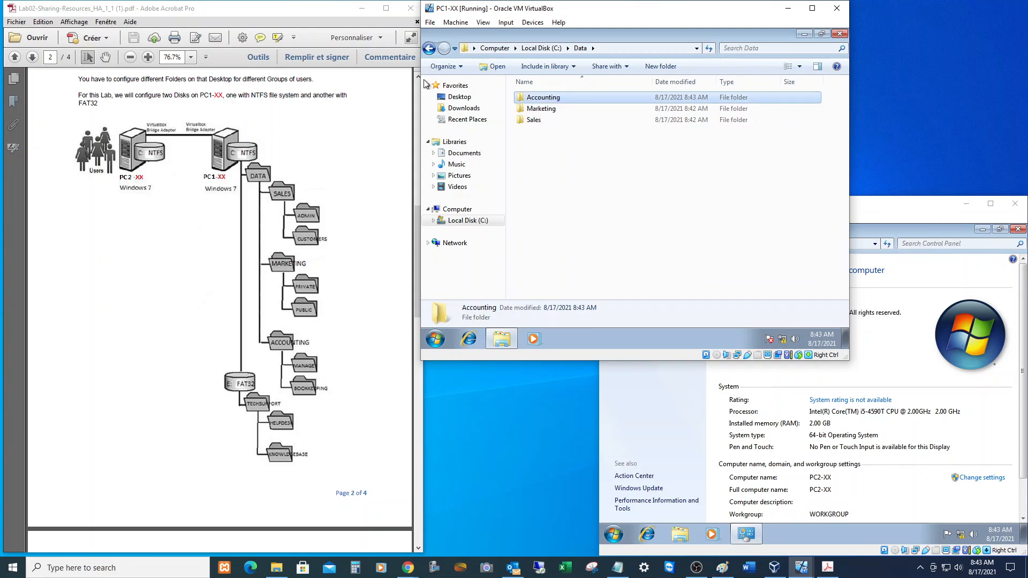
double_click(534, 120)
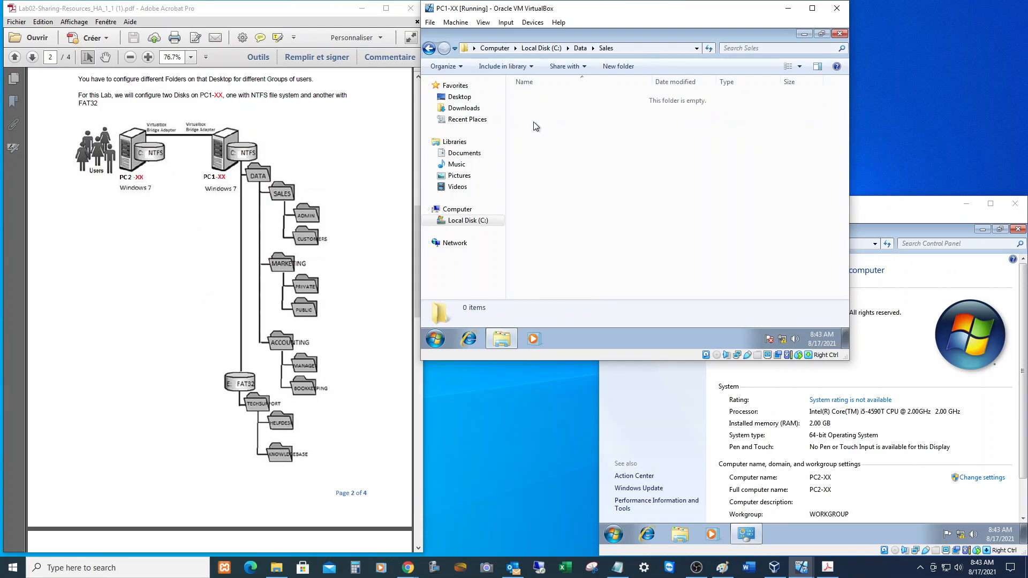
Create Admin and Customers folders inside Sales.
left_click(597, 64)
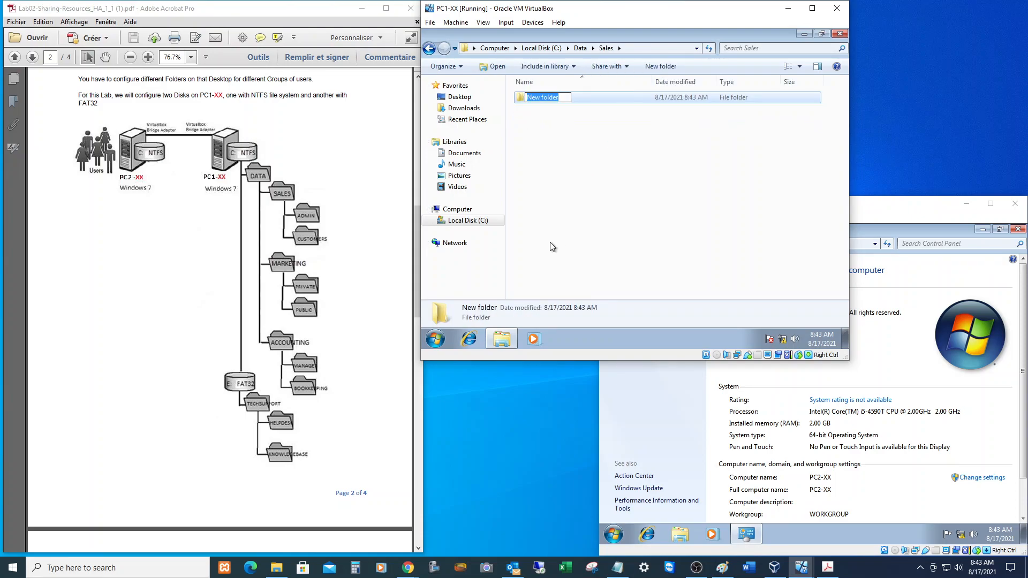
type("Admin")
left_click(660, 66)
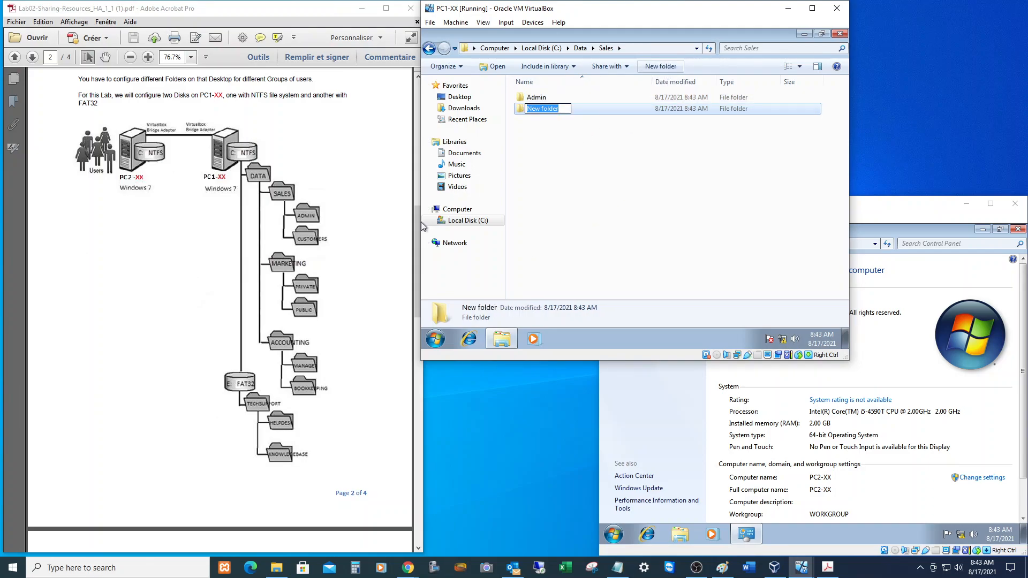
type("Customers")
key("Return")
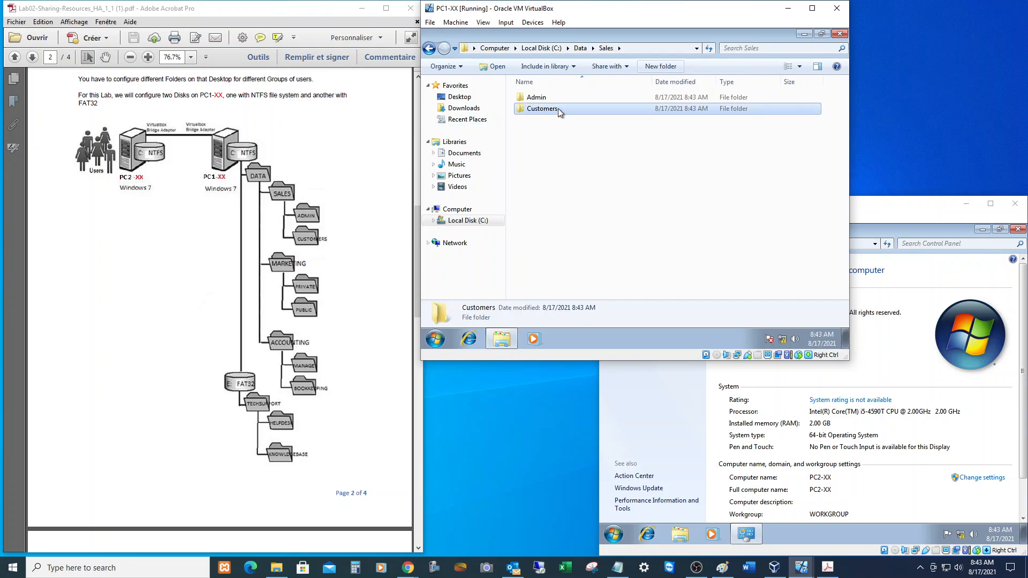
Create Private and Public folders inside Marketing, then return to Data.
left_click(577, 49)
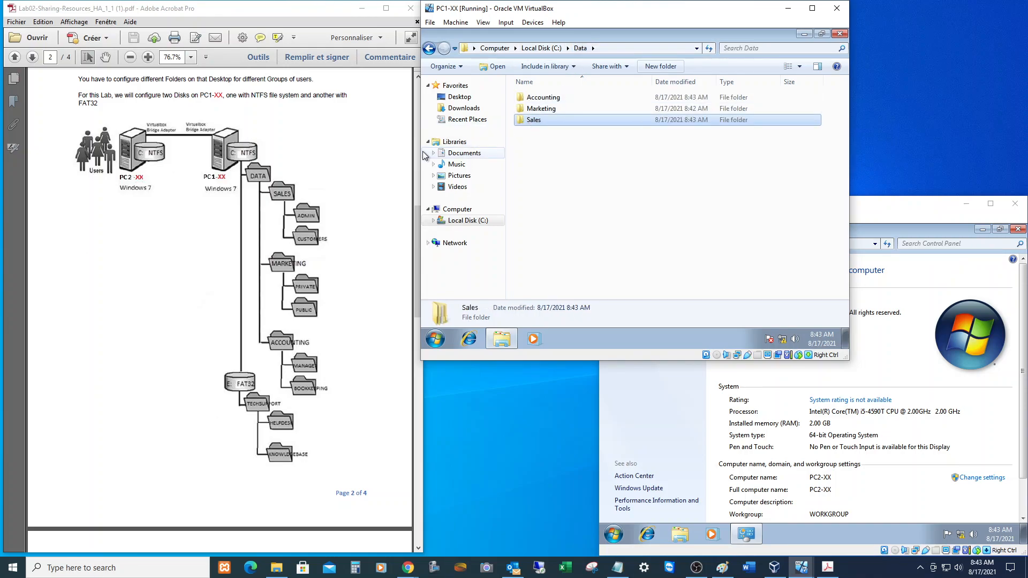
left_click(542, 111)
double_click(541, 109)
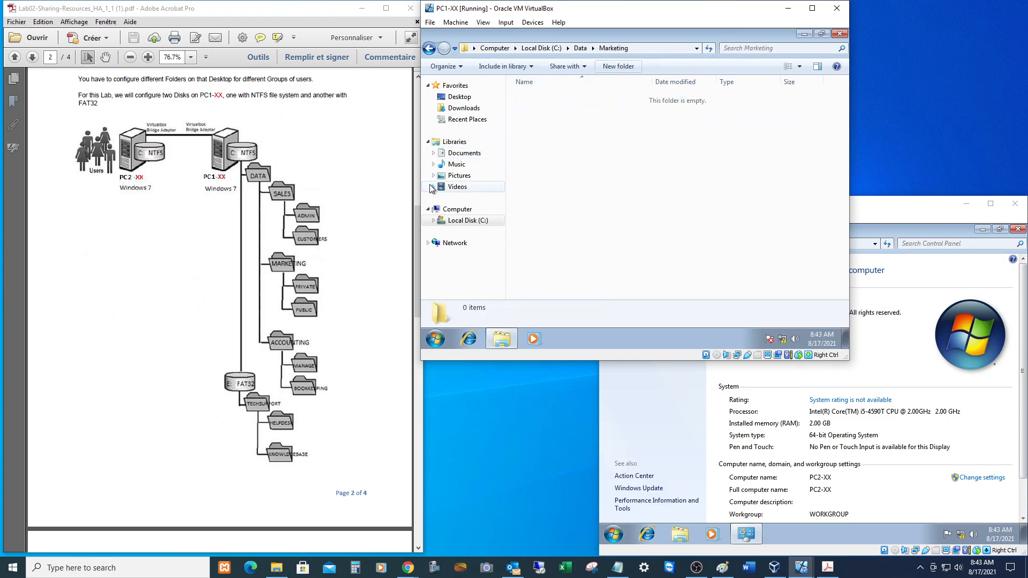
left_click(618, 66)
type("Private")
key("Return")
left_click(660, 66)
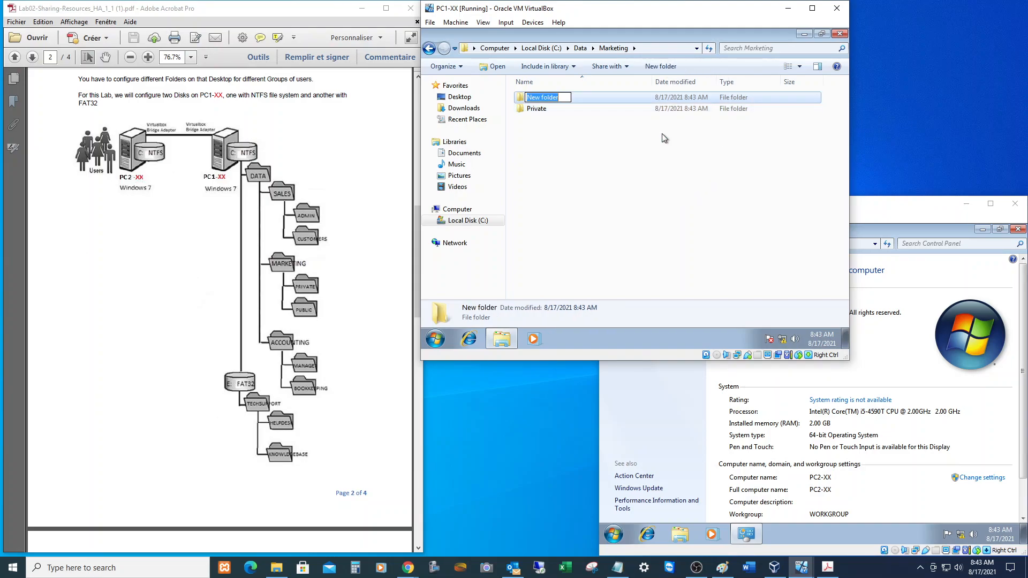
type("Public")
key("Return")
left_click(580, 48)
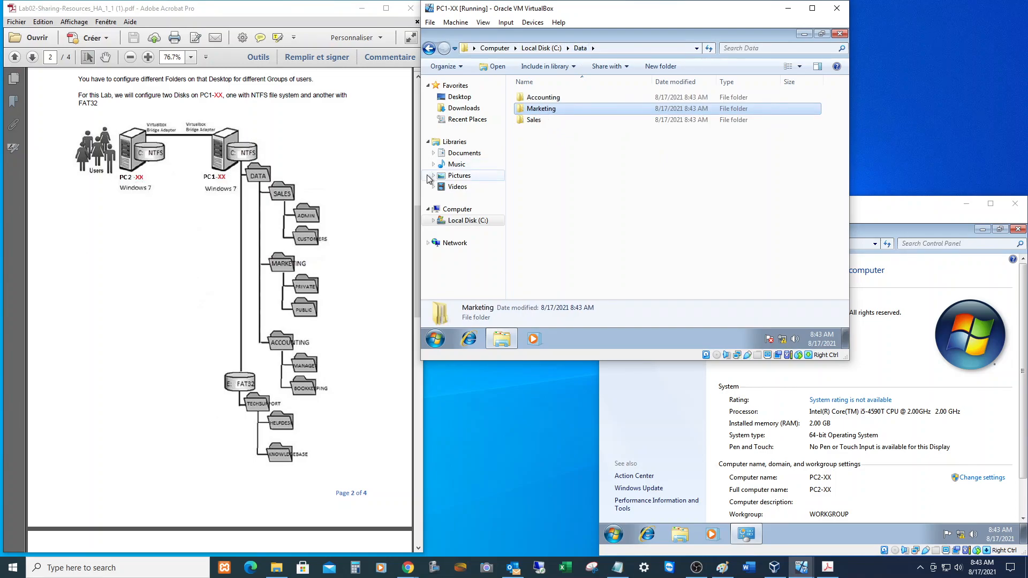
left_click(538, 99)
Open Accounting and create the Manager and BookKeeping folders in it.
double_click(537, 100)
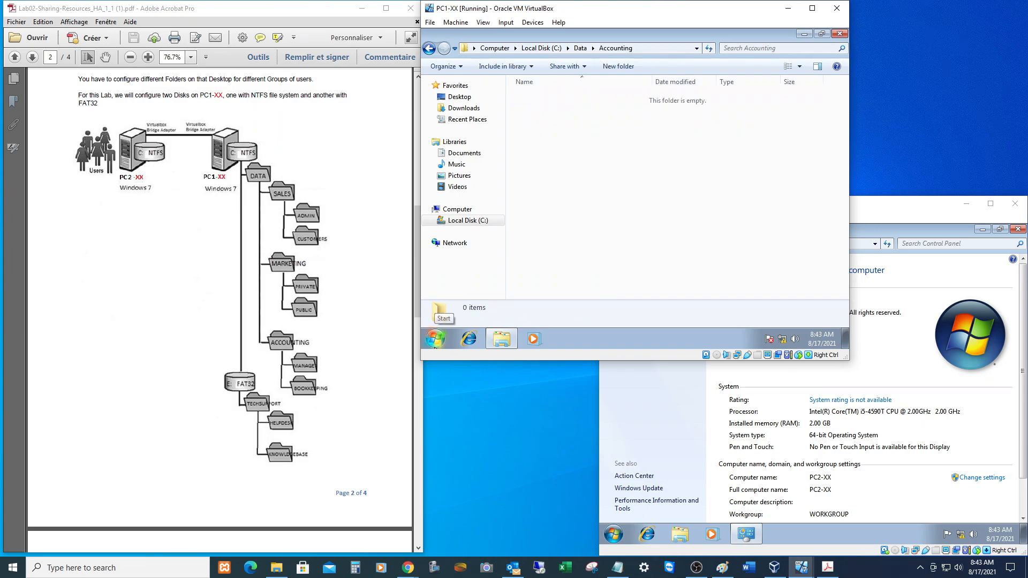
scroll(219, 310, "down", 9)
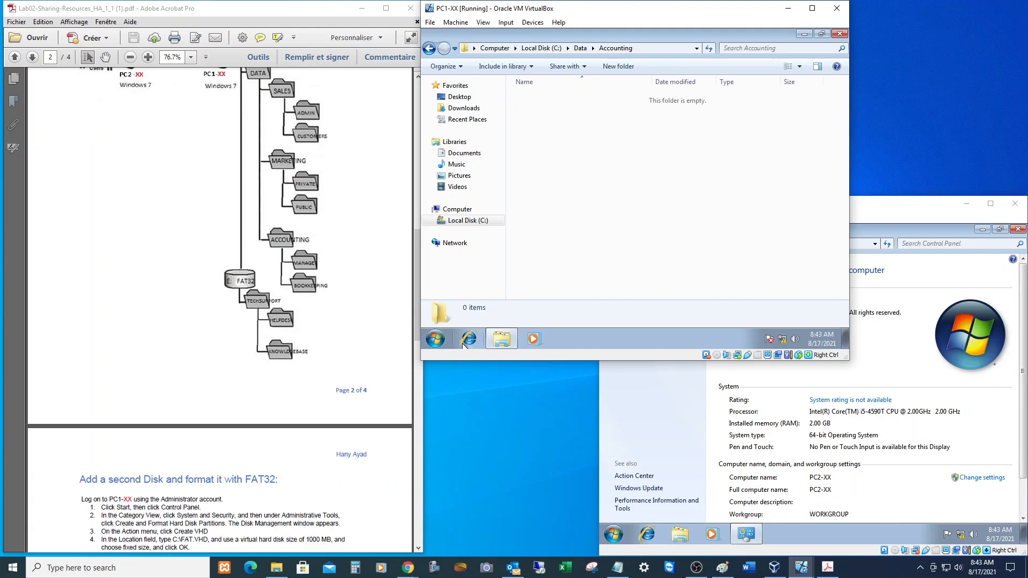
scroll(219, 310, "down", 10)
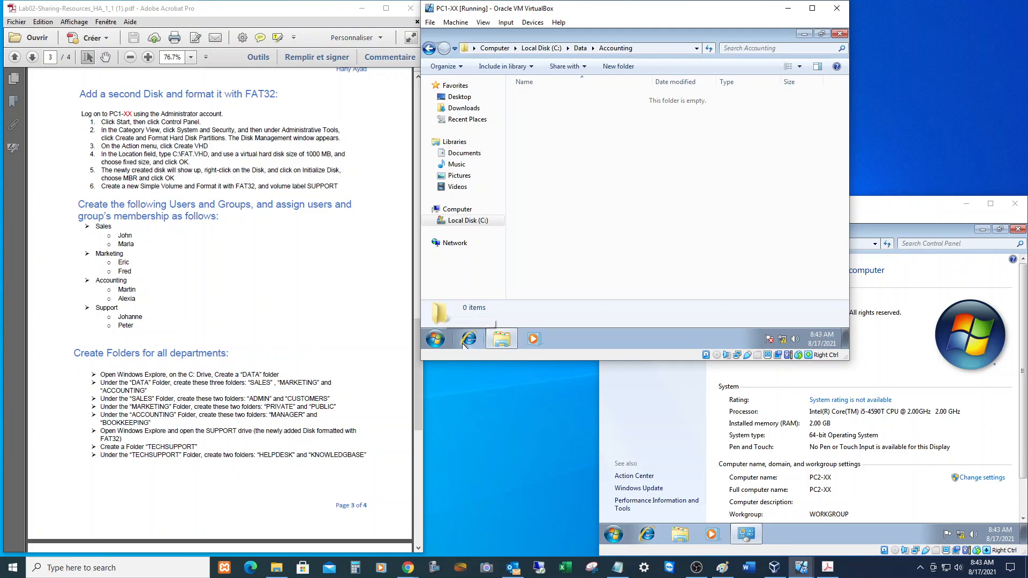
scroll(219, 311, "up", 18)
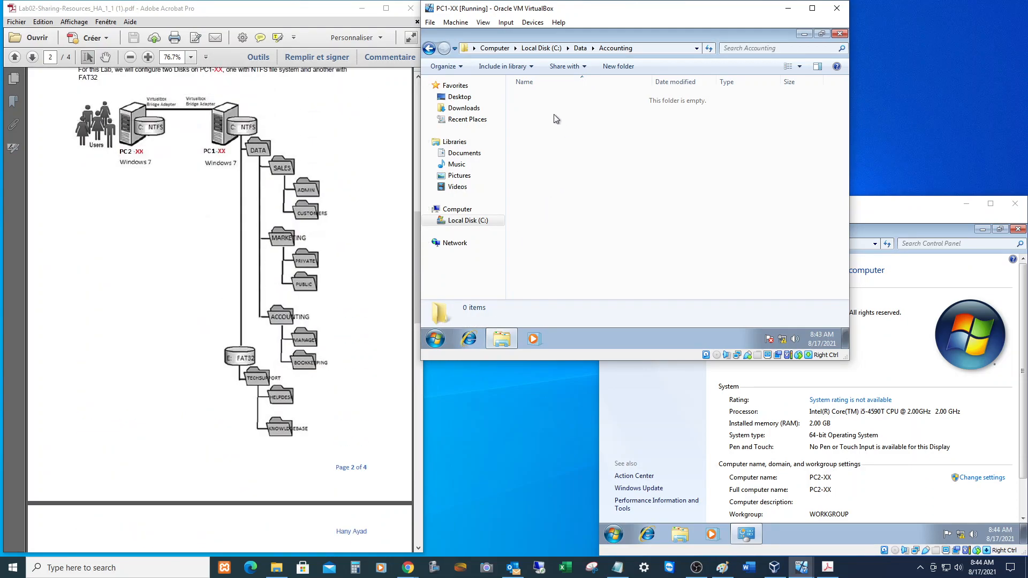
left_click(618, 66)
type("Manager")
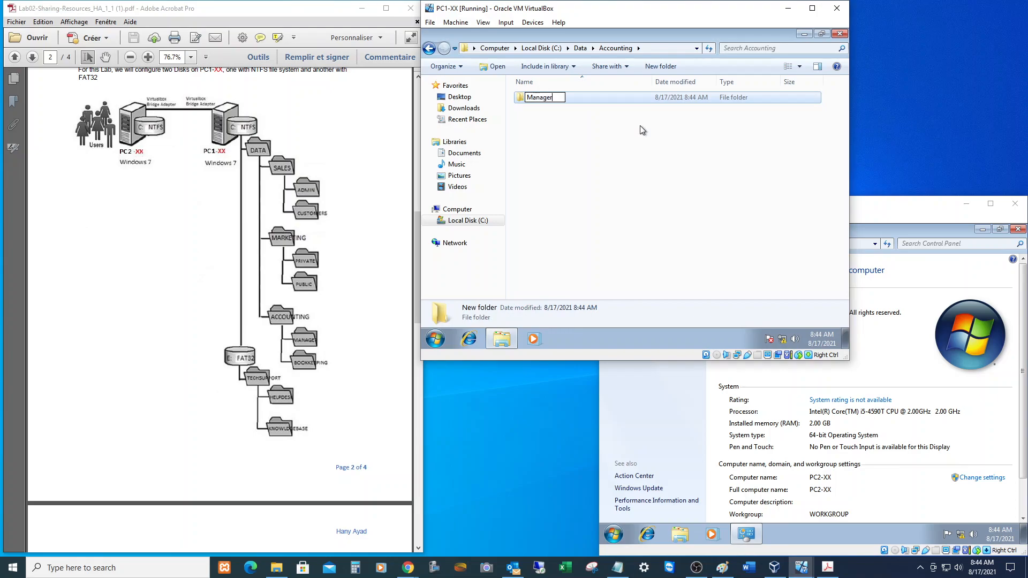
key("Return")
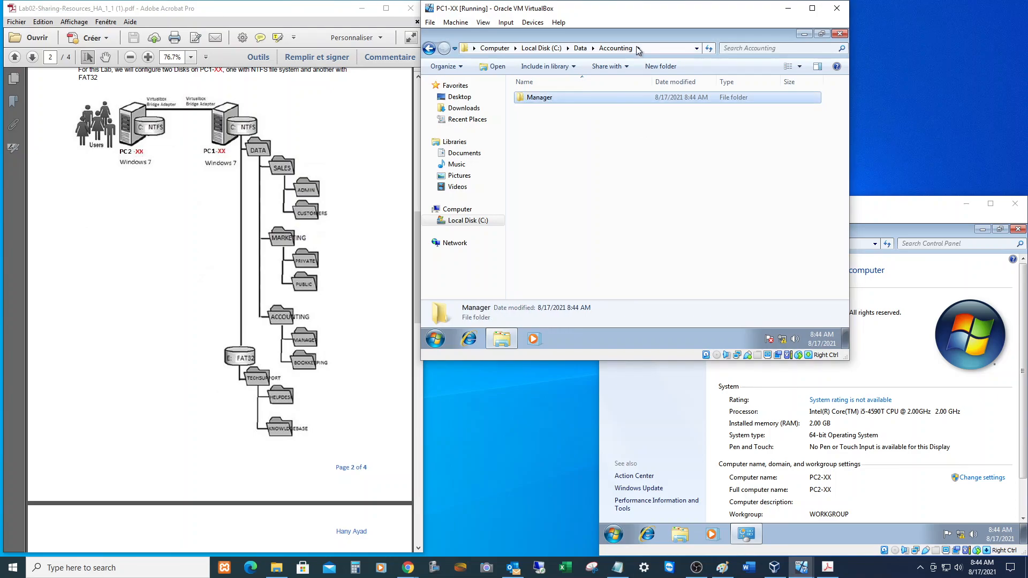
left_click(666, 65)
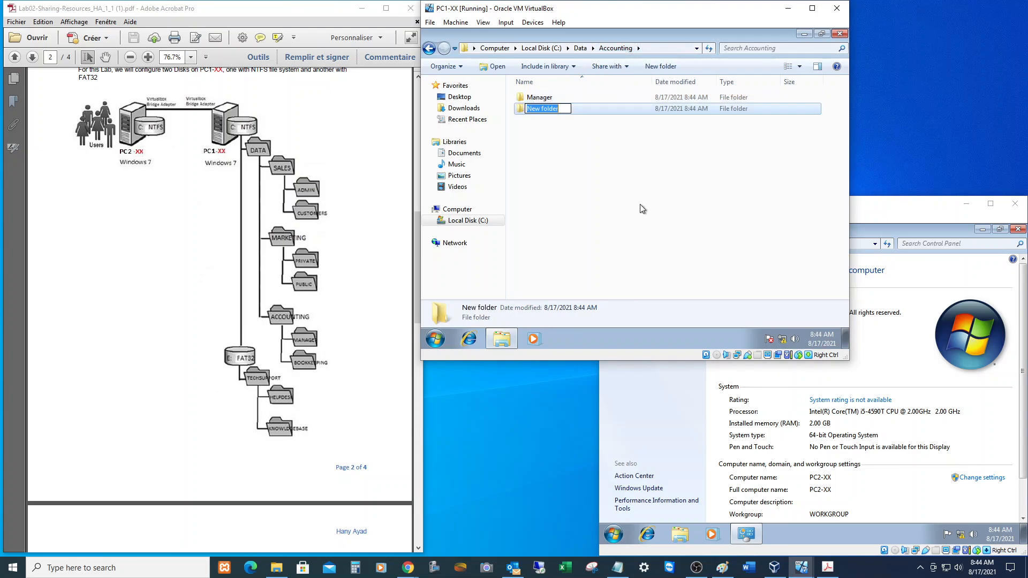
type("BookKeeping")
key("Return")
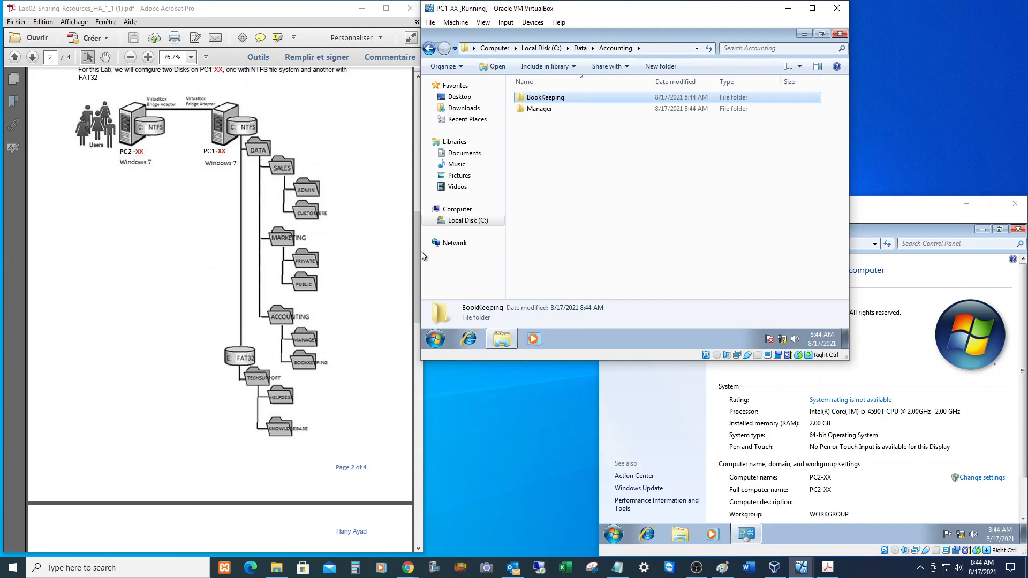
scroll(421, 252, "down", 10)
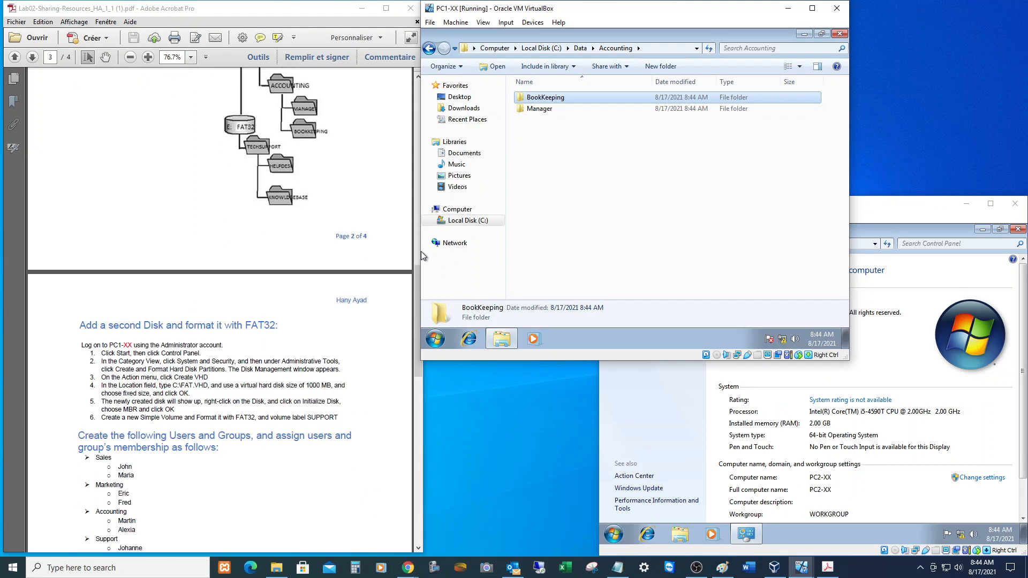
Scroll the handout to page 3's 'Add a second Disk and format it with FAT32' section.
scroll(421, 252, "down", 3)
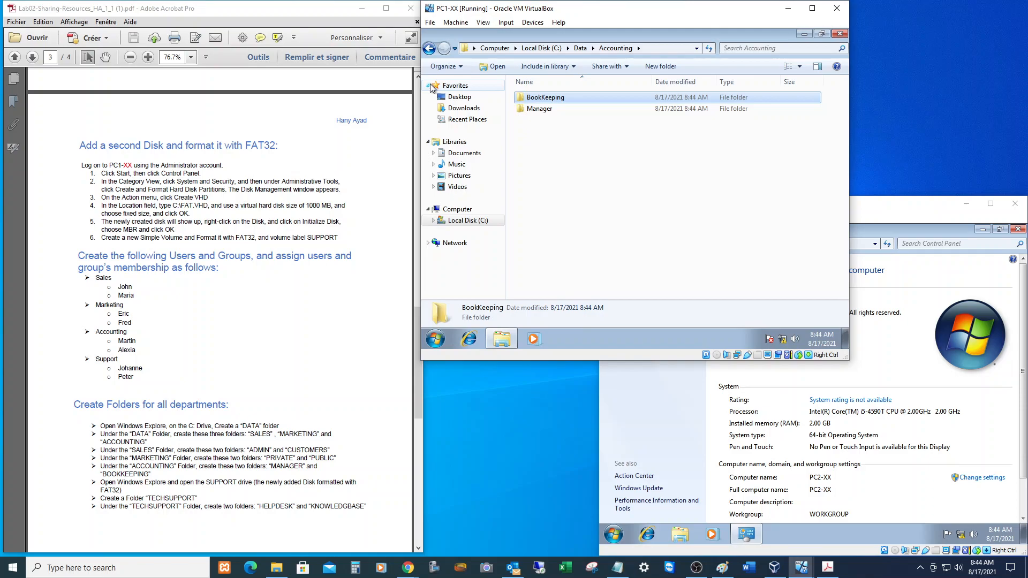
Open the guest's Control Panel from Start and go to System and Security.
left_click(435, 338)
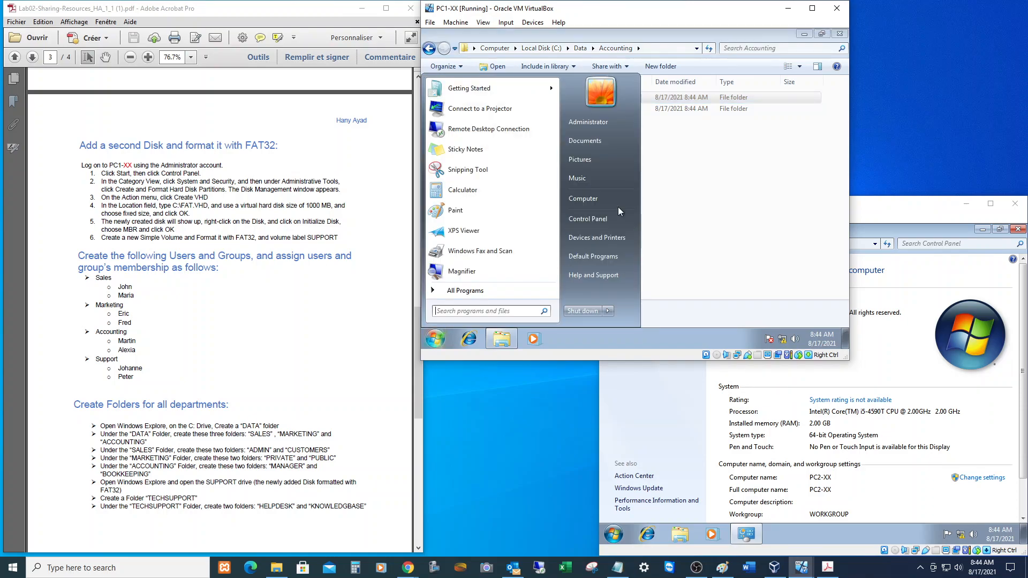
left_click(612, 216)
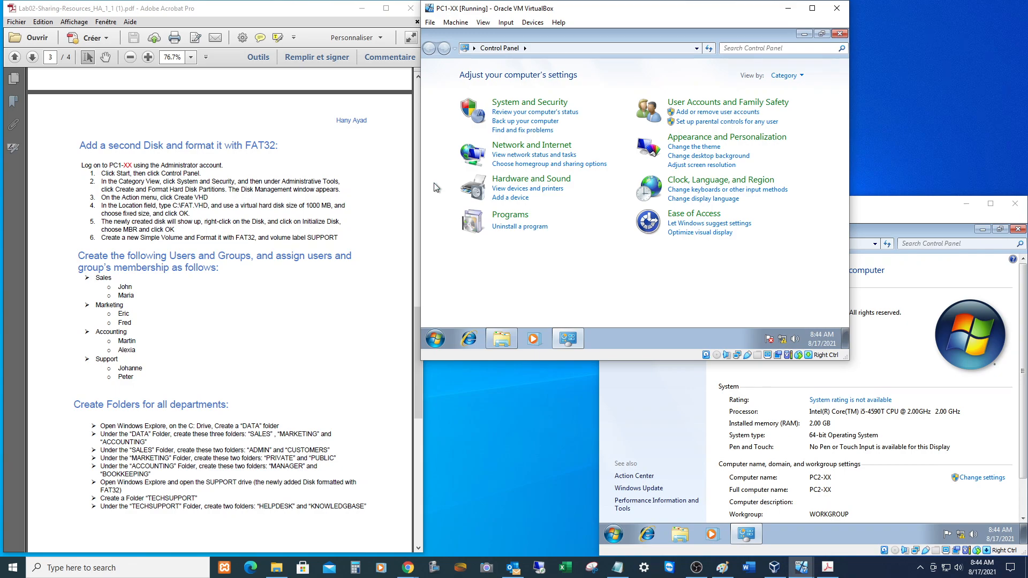
left_click(530, 102)
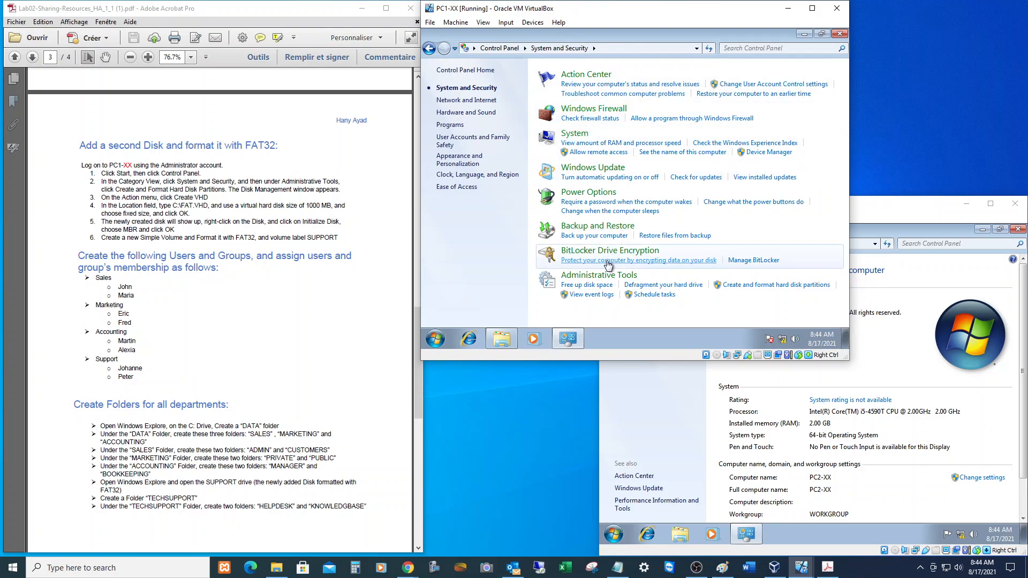
Launch Disk Management and enlarge its window and graphical disk view.
left_click(754, 289)
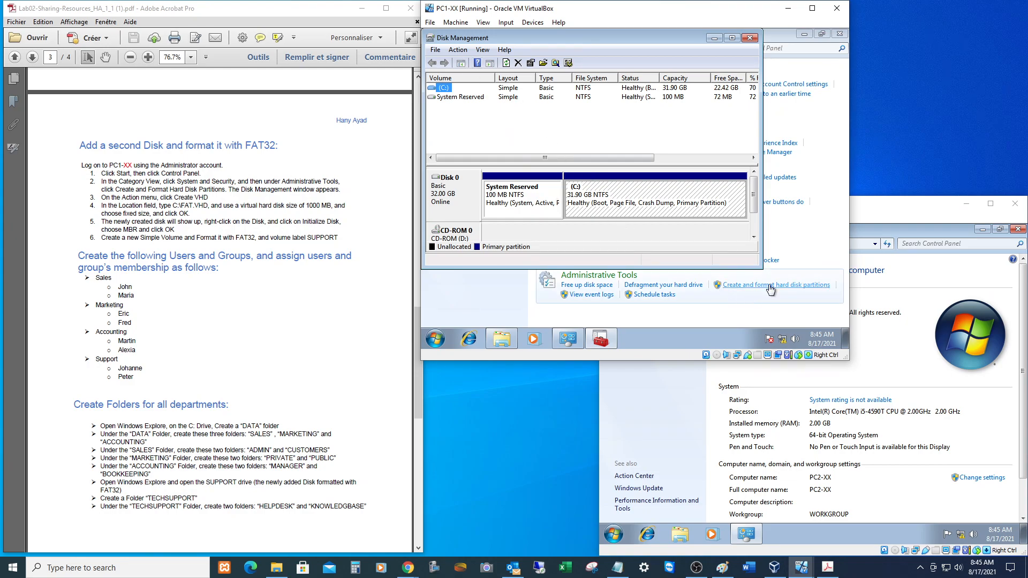
left_click_drag(761, 267, 842, 323)
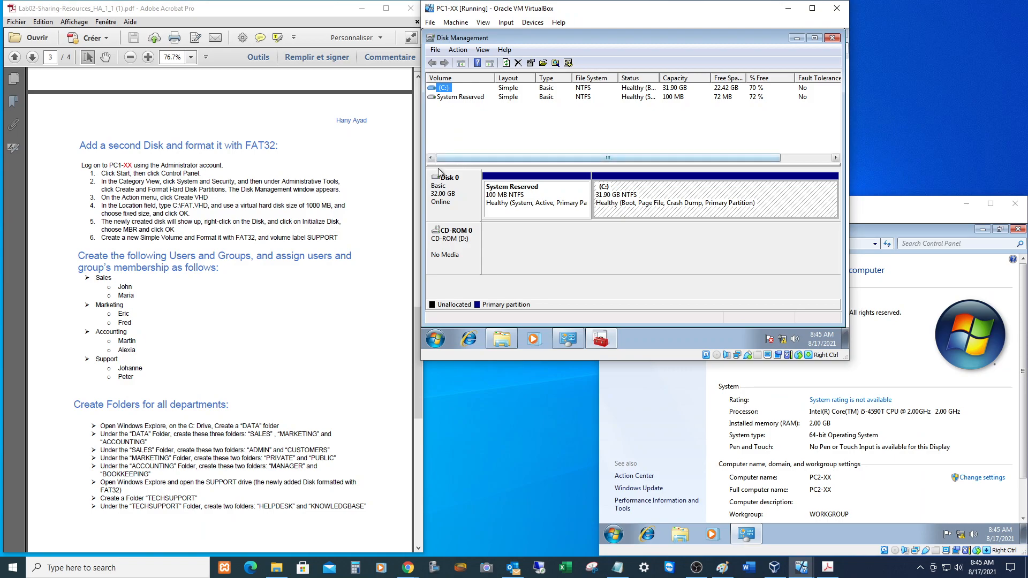
left_click_drag(575, 162, 575, 115)
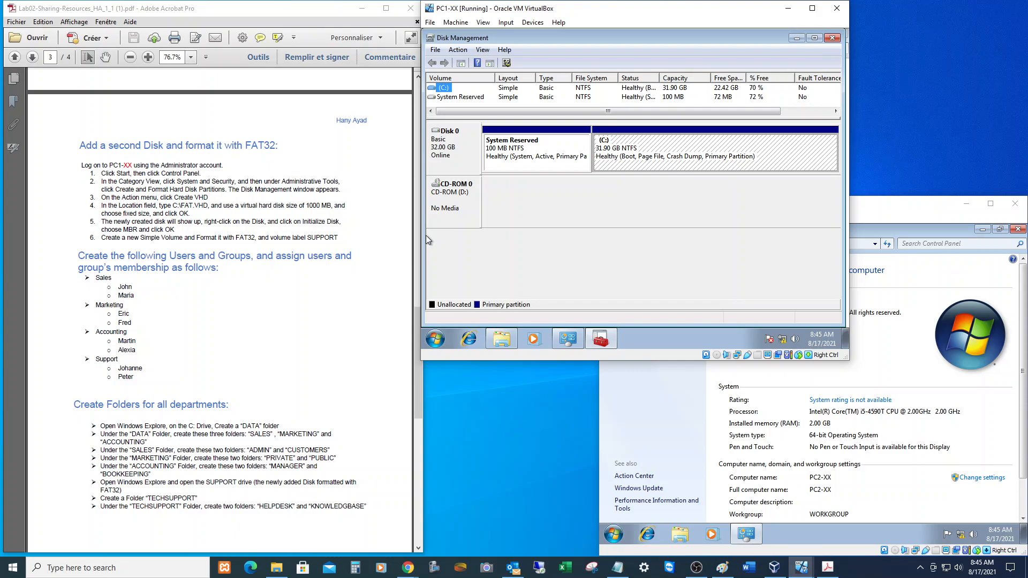
Create a 1000 MB fixed-size virtual disk at C:\FAT.VHD using Create VHD.
left_click(459, 51)
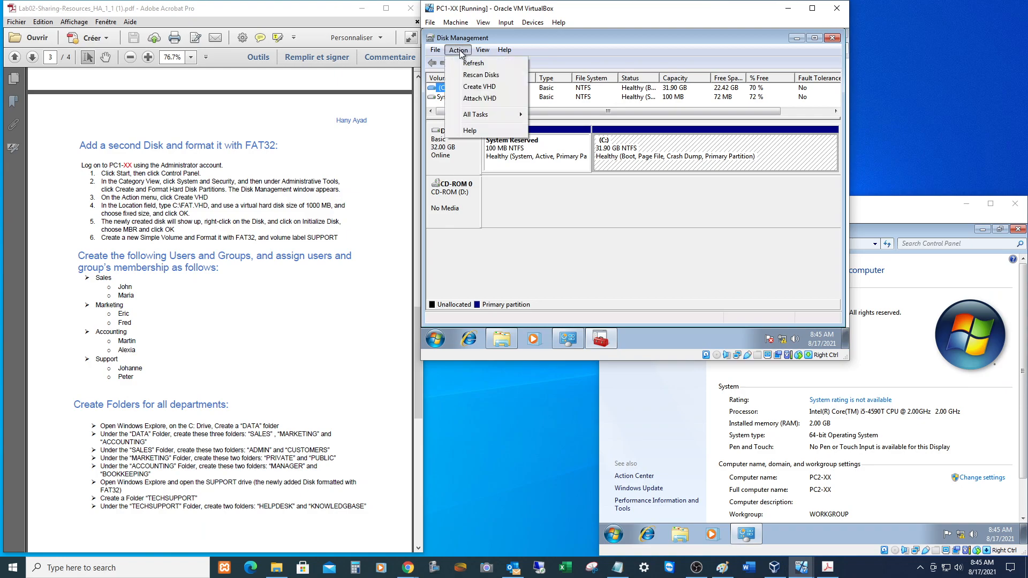
left_click(488, 88)
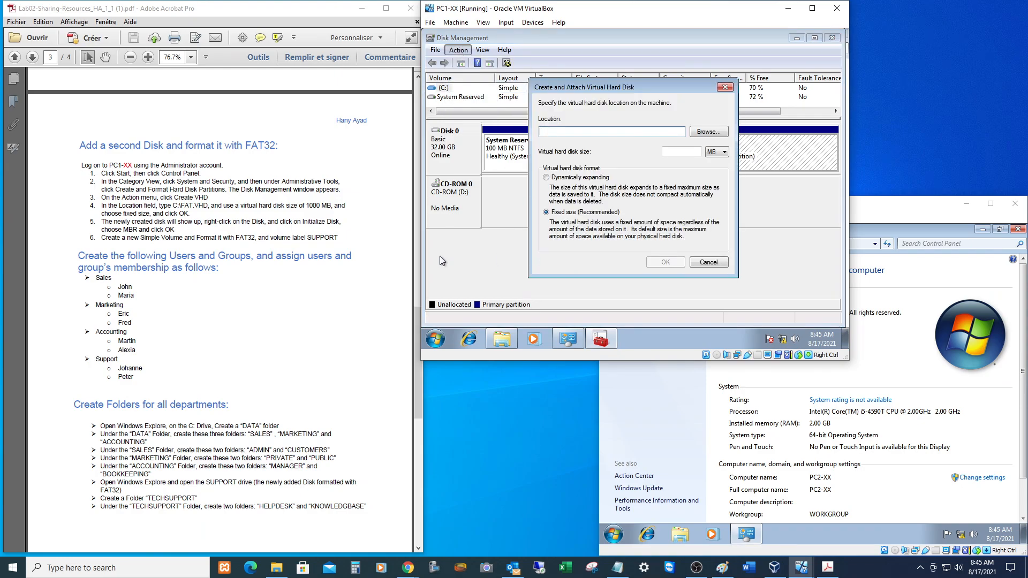
left_click(705, 133)
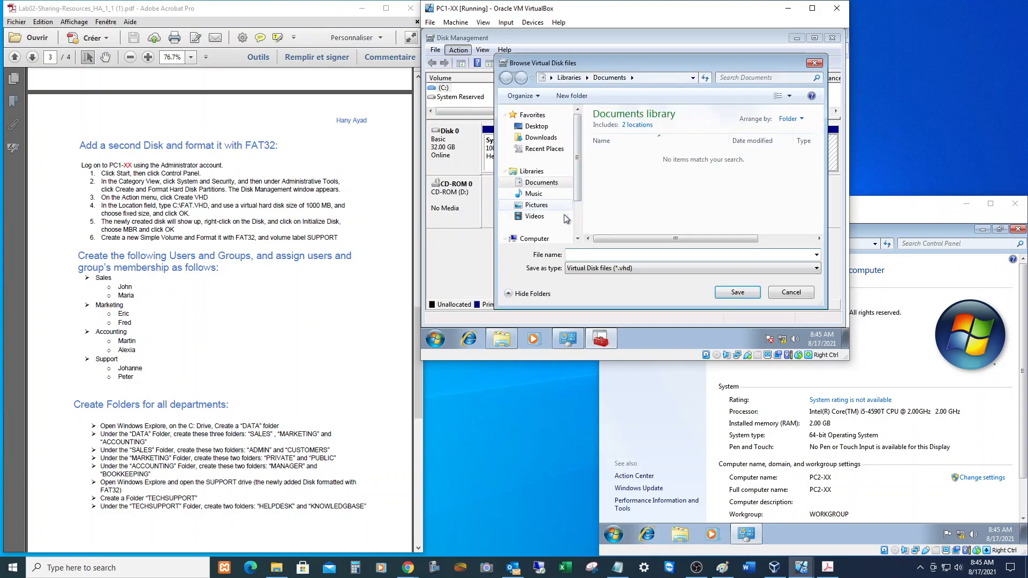
left_click(535, 242)
double_click(635, 131)
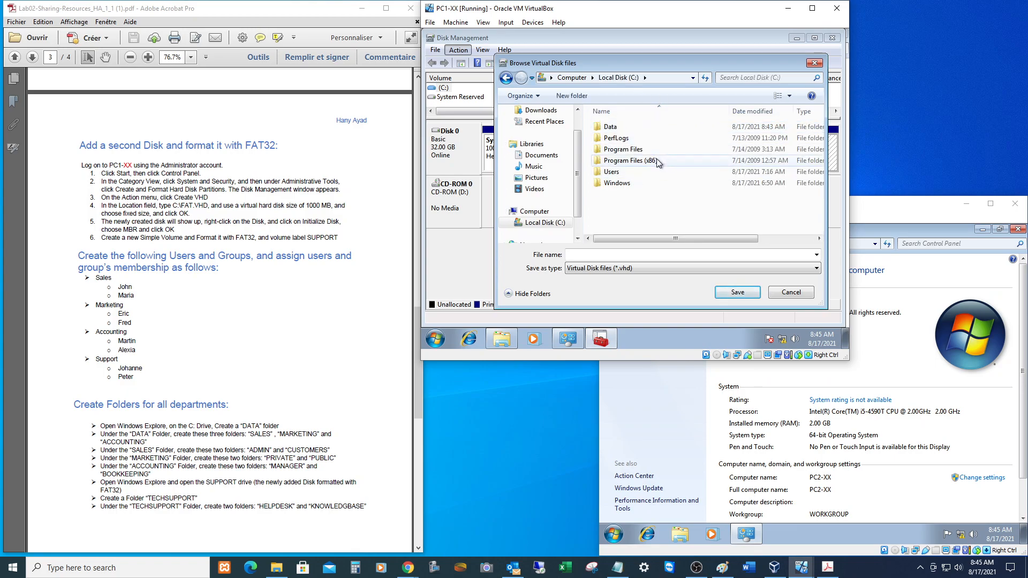
left_click(587, 256)
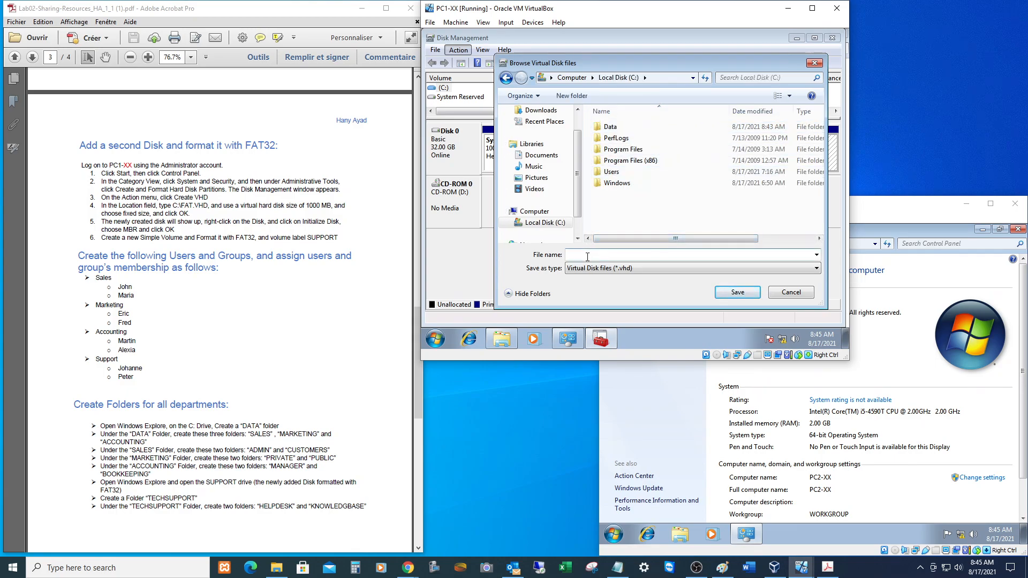
type("FAT.VHD")
left_click(737, 292)
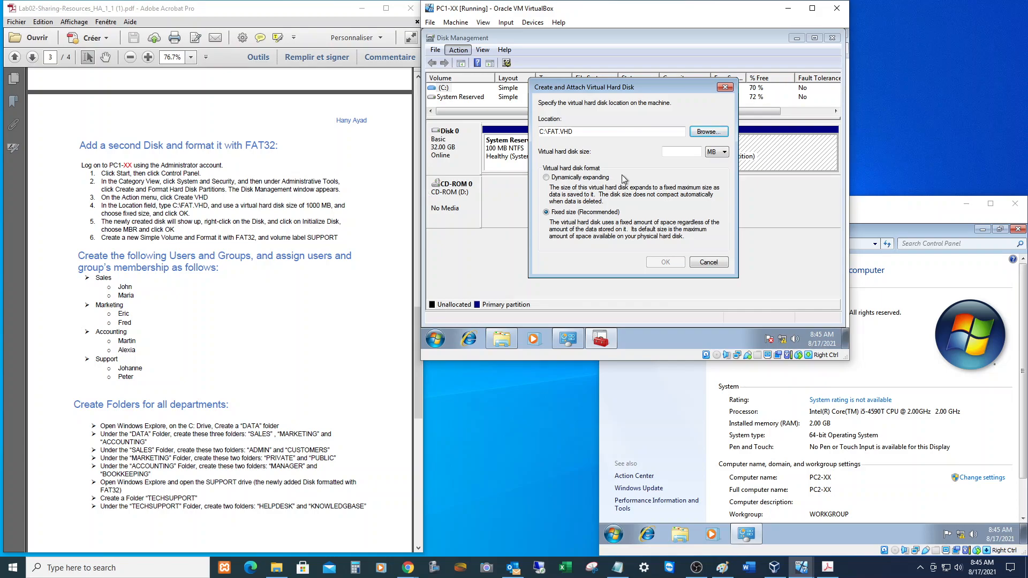
left_click(682, 153)
type("1000")
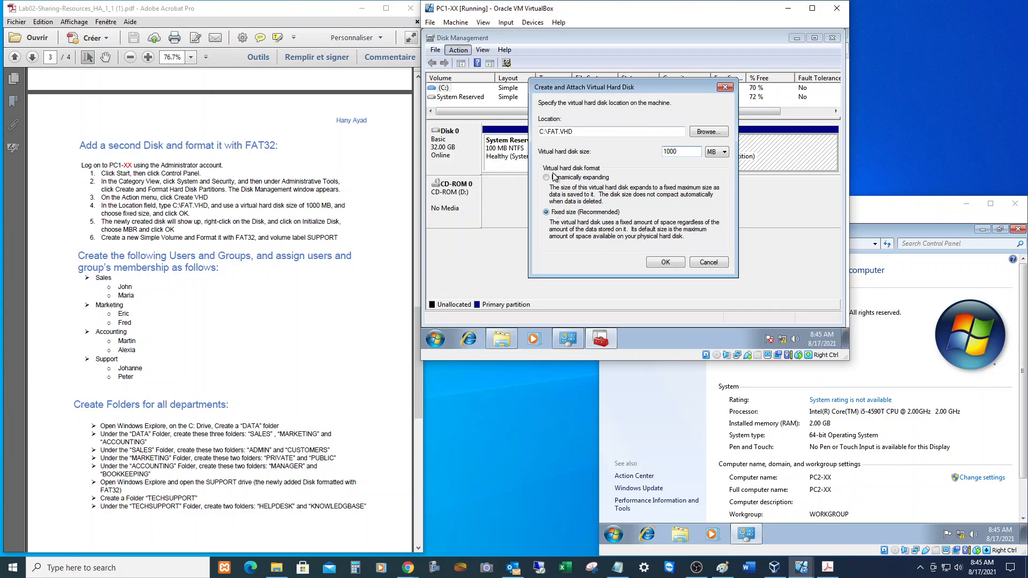
left_click(655, 261)
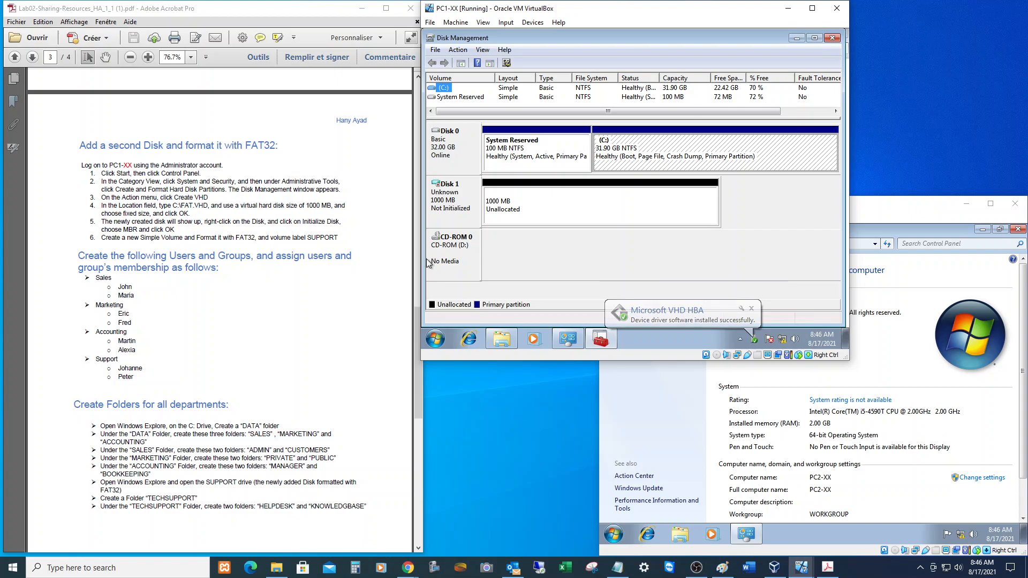
Initialize Disk 1 with the MBR partition style.
right_click(449, 200)
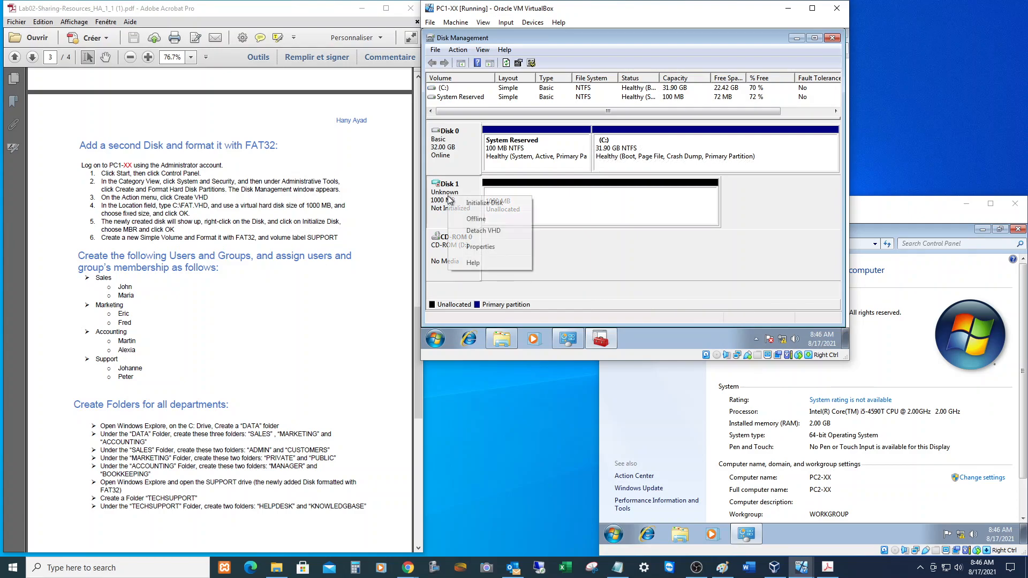
left_click(487, 203)
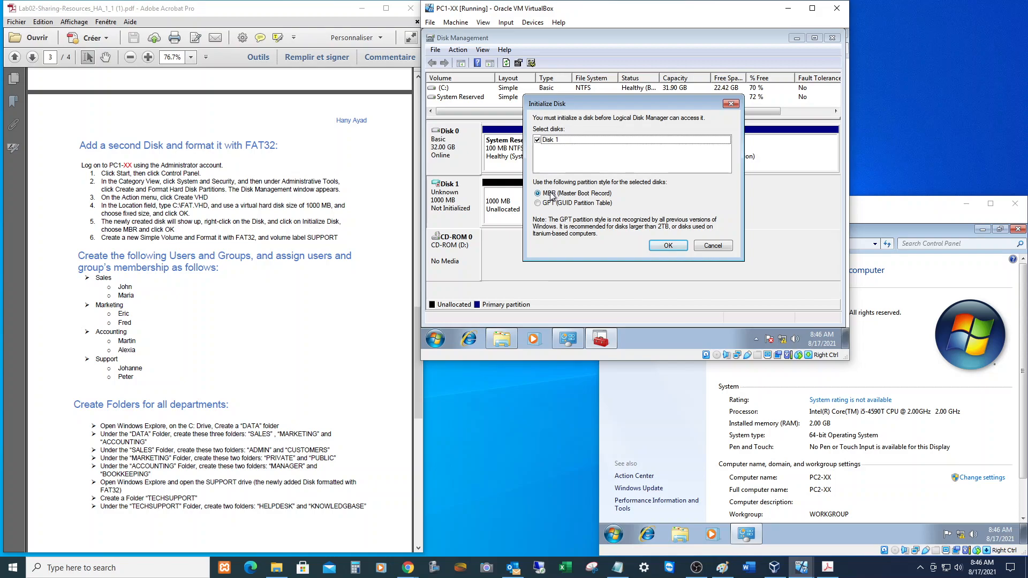
left_click(658, 245)
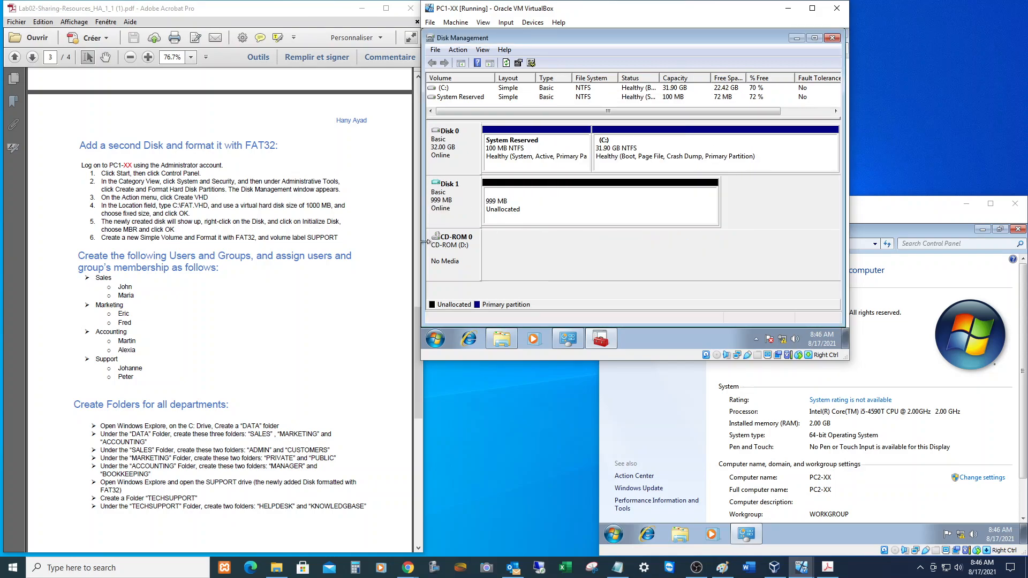
Create a full-size 997 MB FAT32 simple volume on drive E: labelled SUPPORT.
right_click(509, 196)
left_click(532, 202)
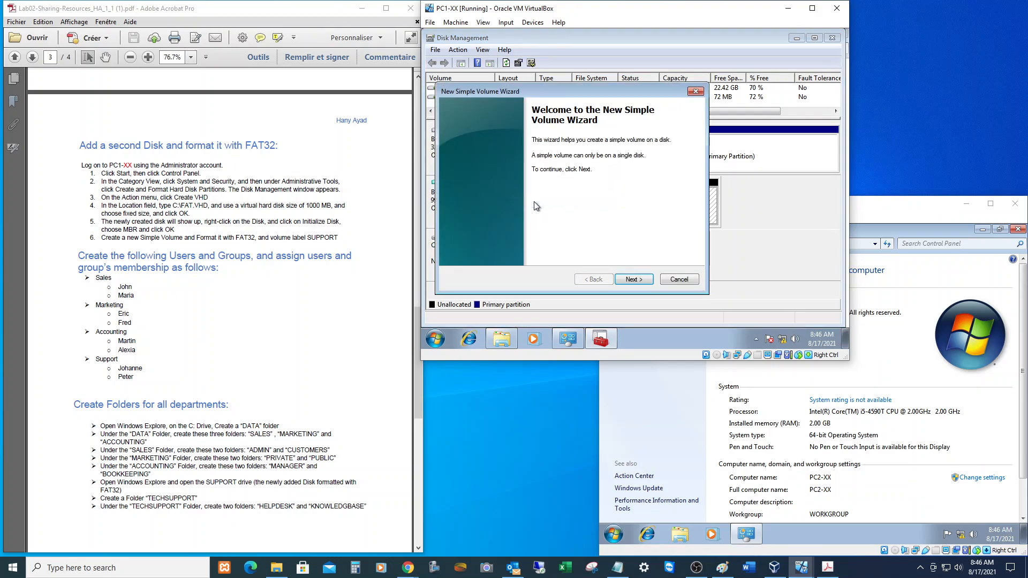
left_click(630, 279)
left_click(631, 279)
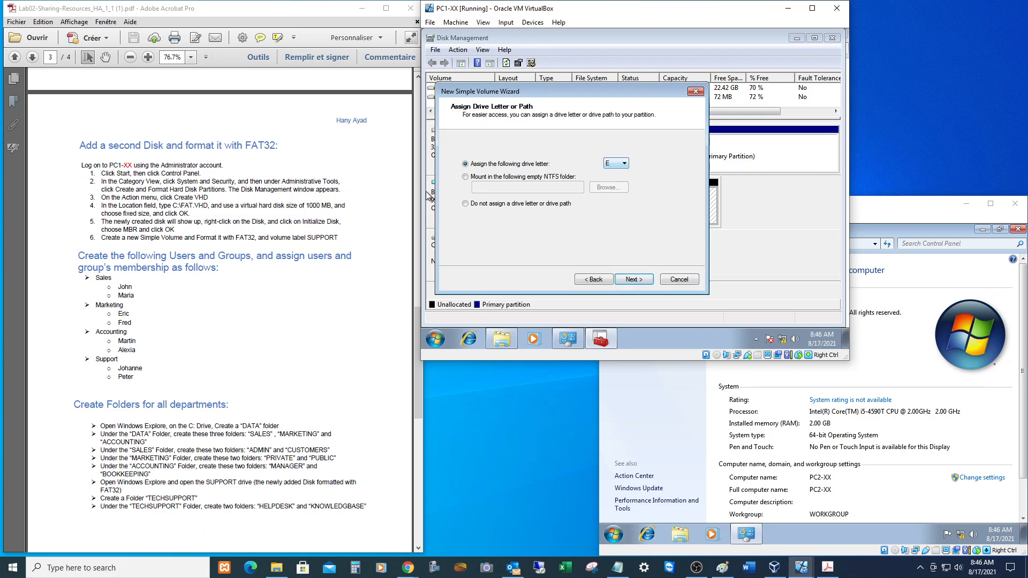
scroll(425, 191, "up", 5)
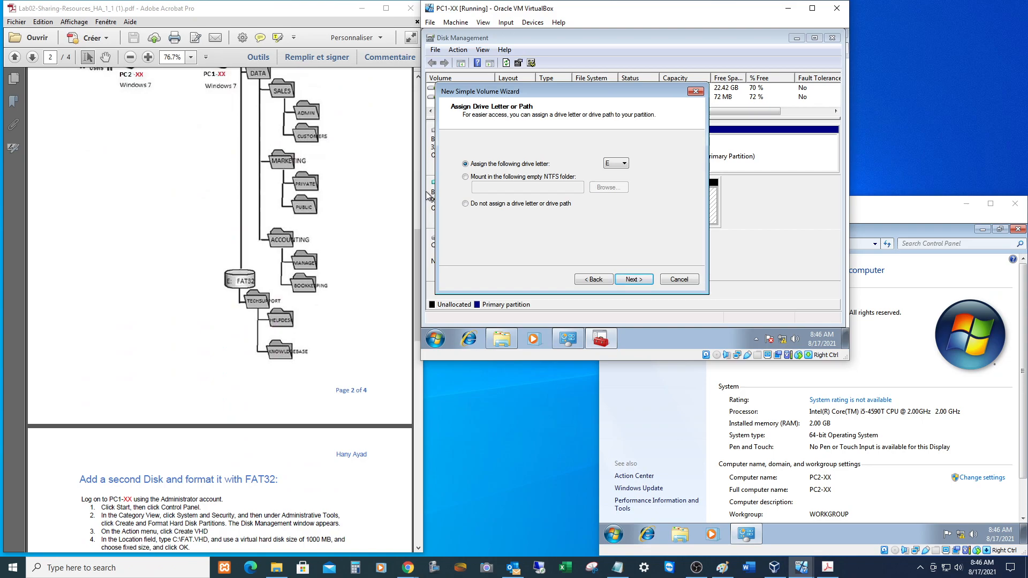
scroll(426, 191, "down", 5)
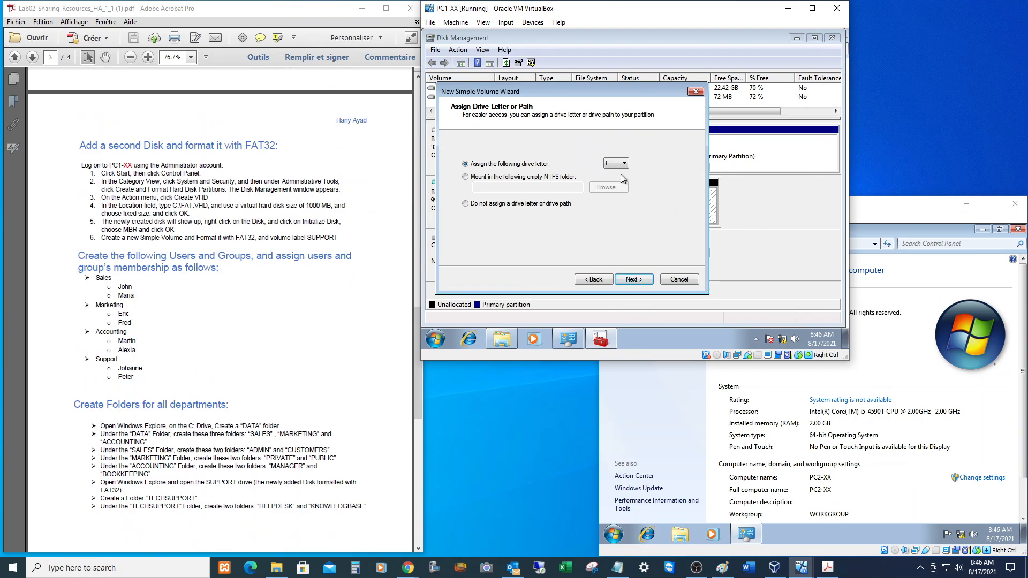
left_click(634, 278)
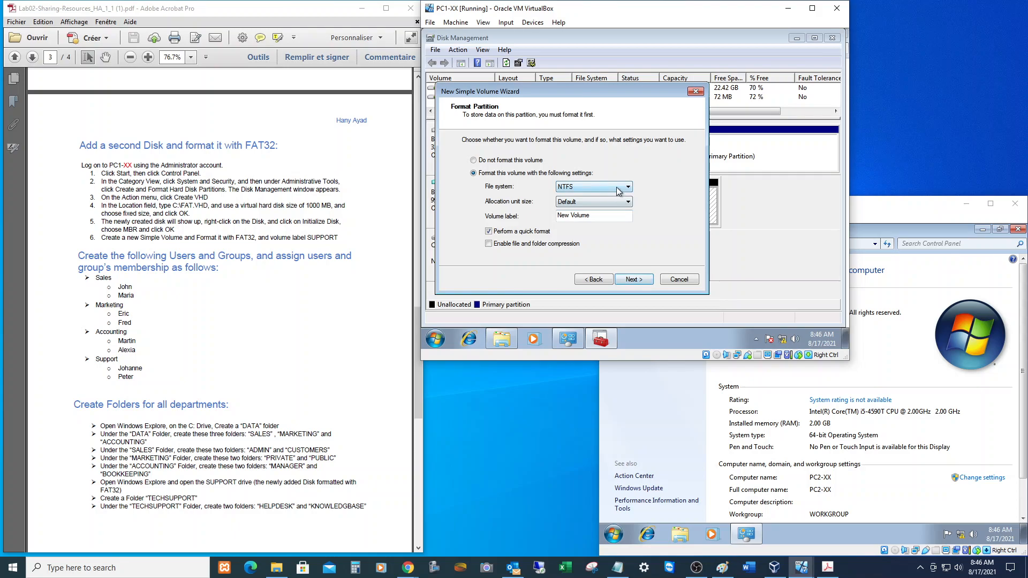
left_click(619, 188)
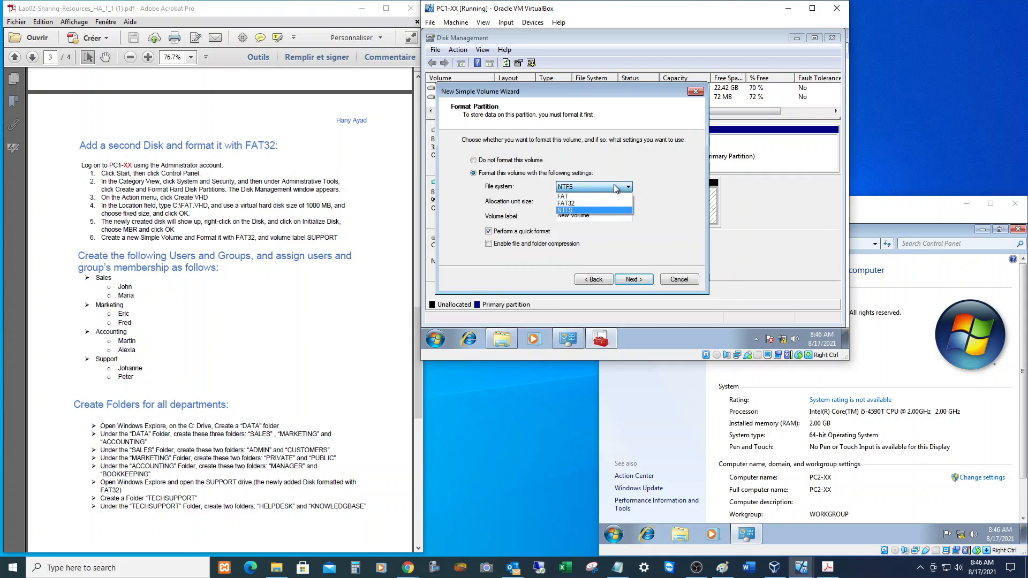
left_click(572, 206)
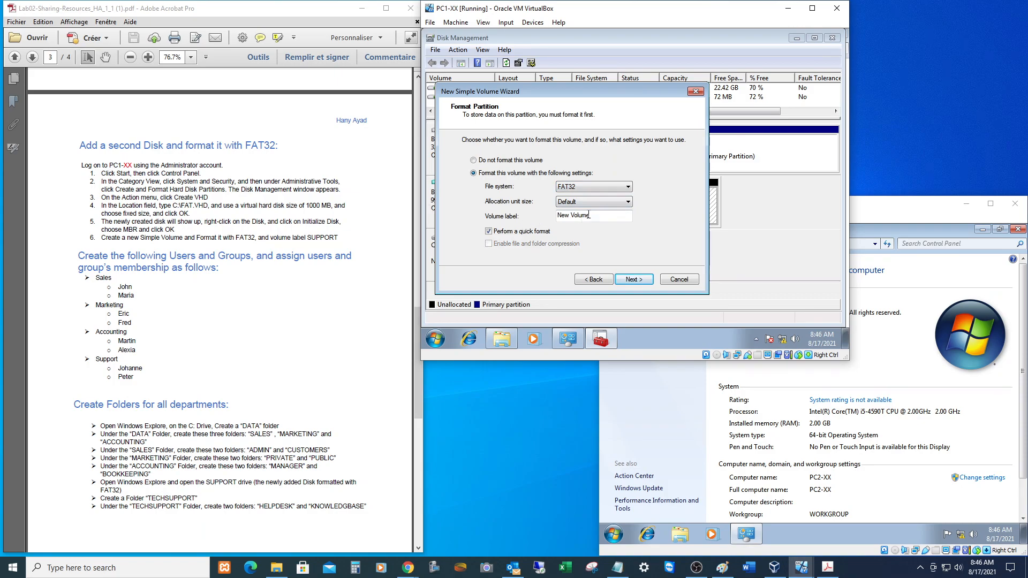
key("Tab")
key("Tab")
type("SUPPORT")
left_click(638, 281)
left_click(637, 281)
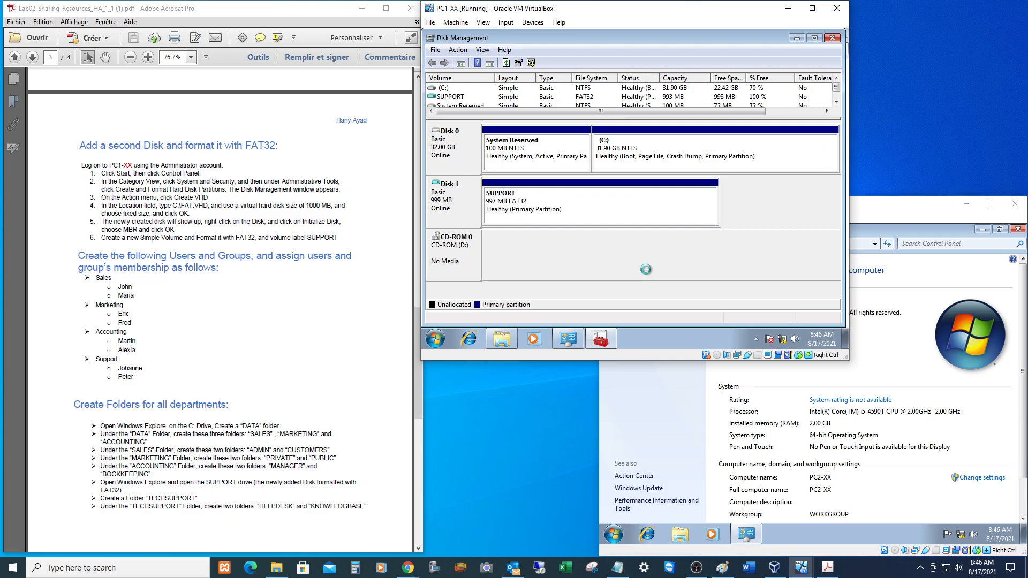
Close Disk Management, the SUPPORT (E:) AutoPlay prompt, Control Panel and the Accounting folder window.
left_click(832, 38)
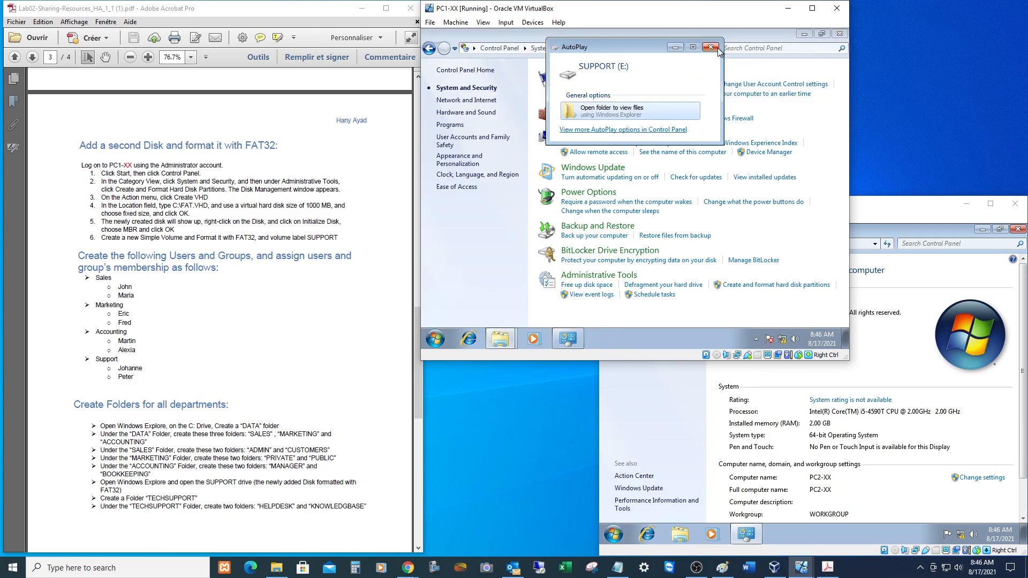
left_click(711, 47)
left_click(839, 34)
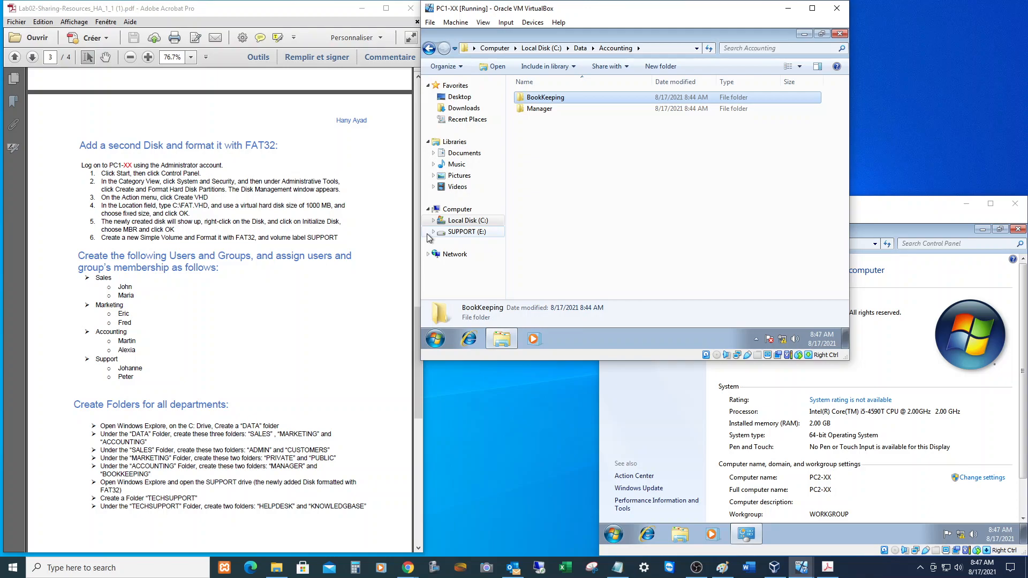
left_click(839, 34)
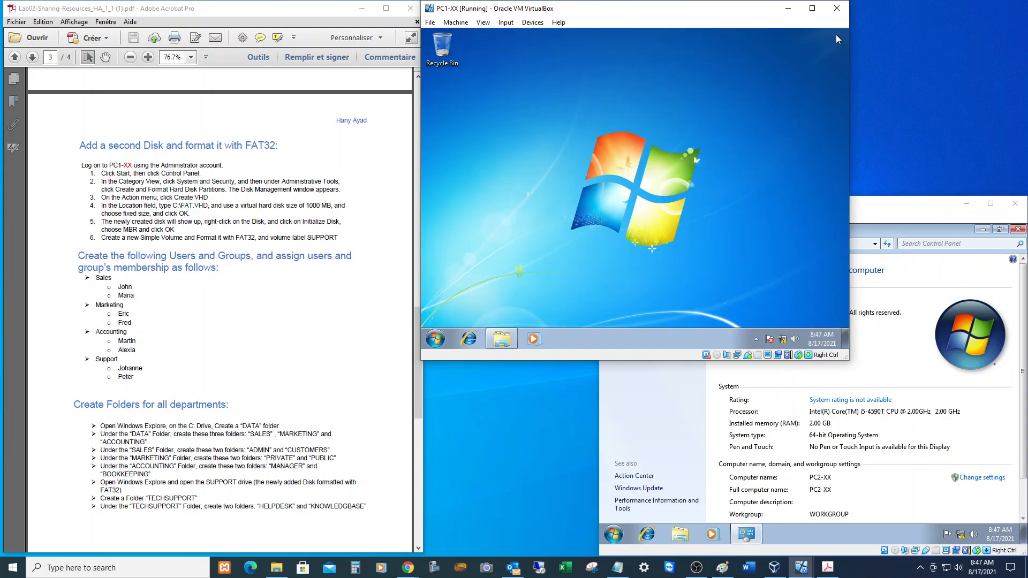
Launch Computer Management via the Start menu's Computer entry.
left_click(434, 339)
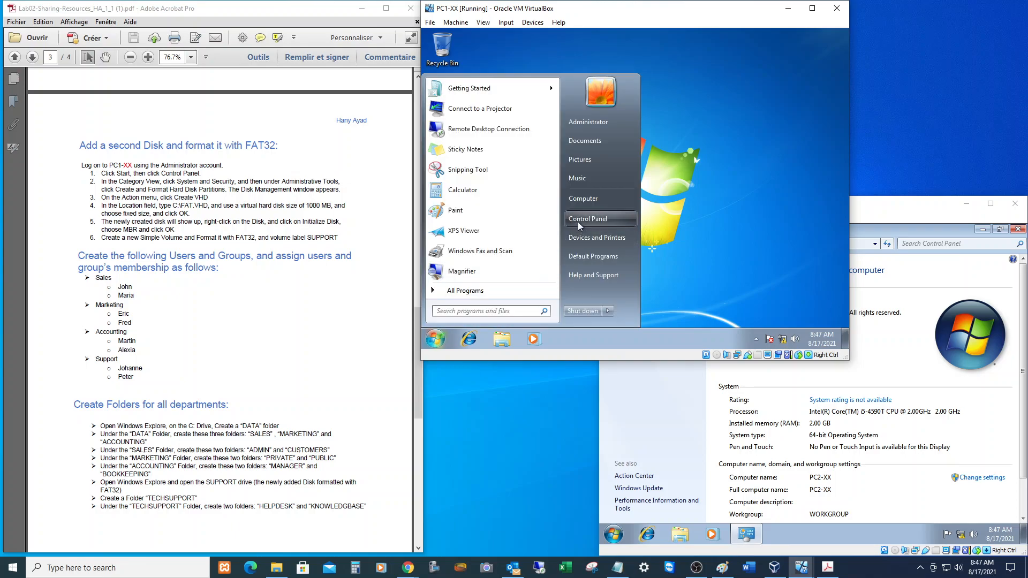
right_click(586, 200)
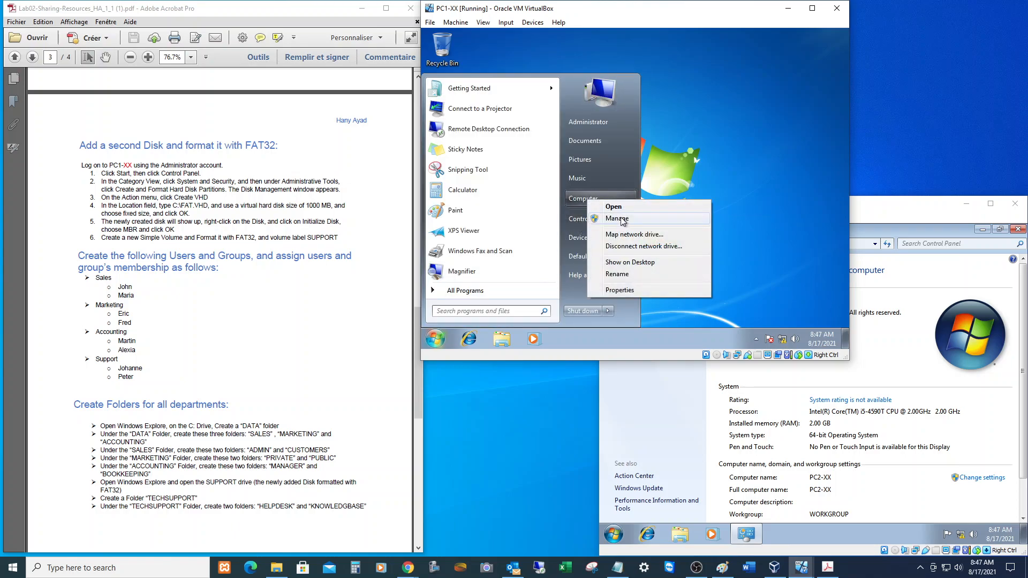
left_click(621, 218)
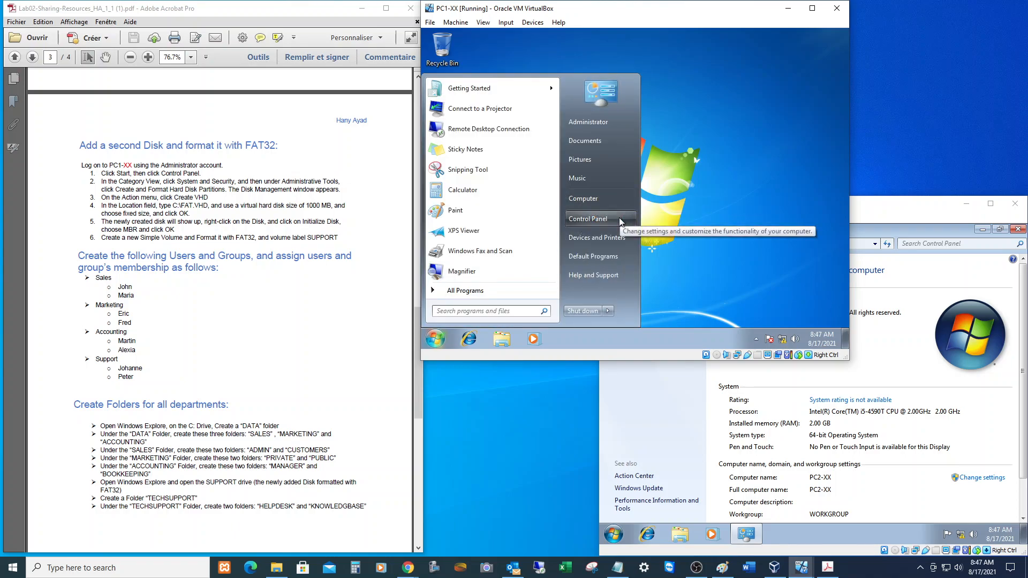
In Local Users and Groups > Users, create the first user with a password and no forced change at next logon.
left_click(443, 127)
left_click(475, 135)
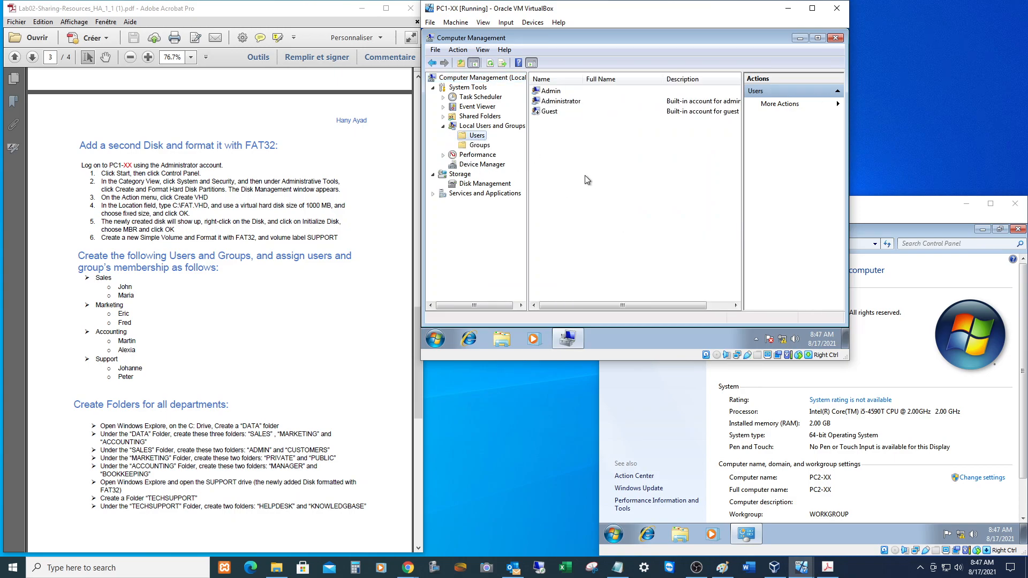
right_click(590, 194)
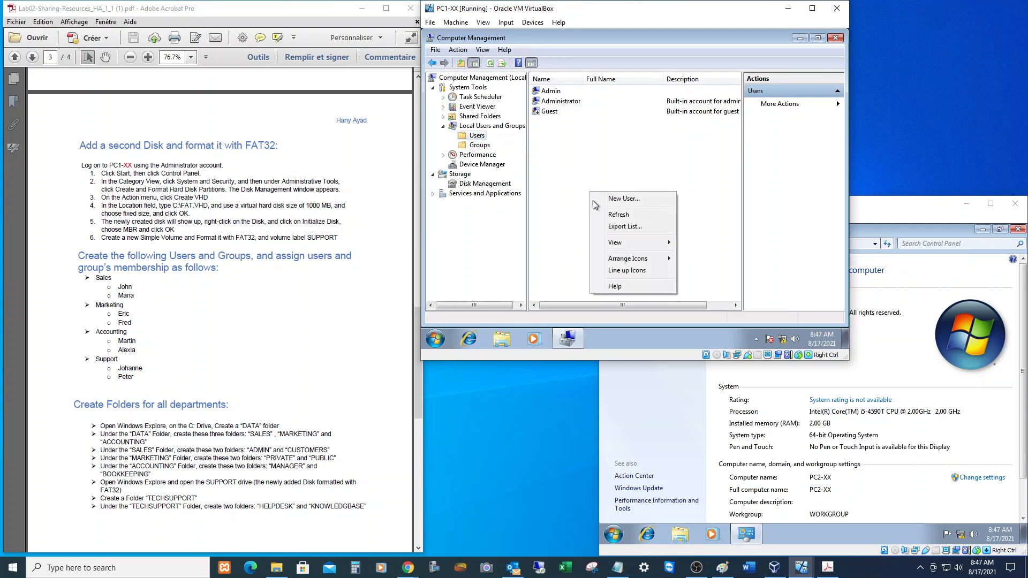
left_click(621, 198)
type("John")
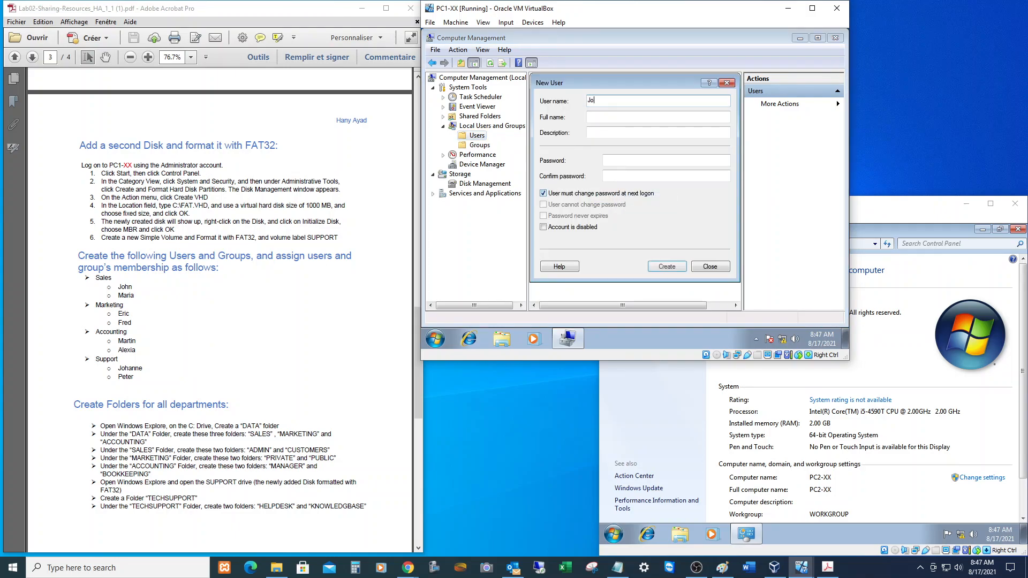
key("Tab")
key("Tab")
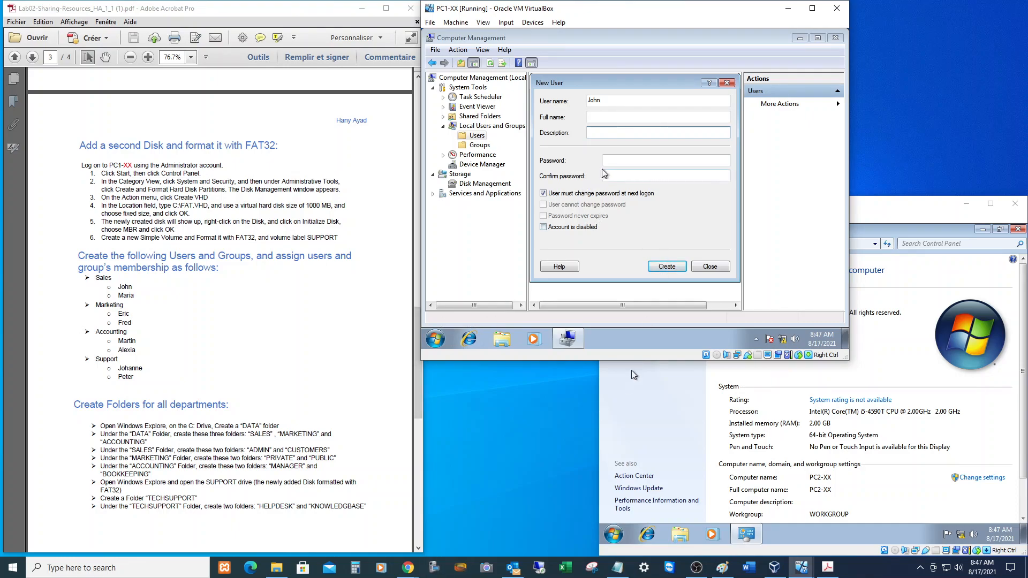
left_click(628, 160)
type("Password01")
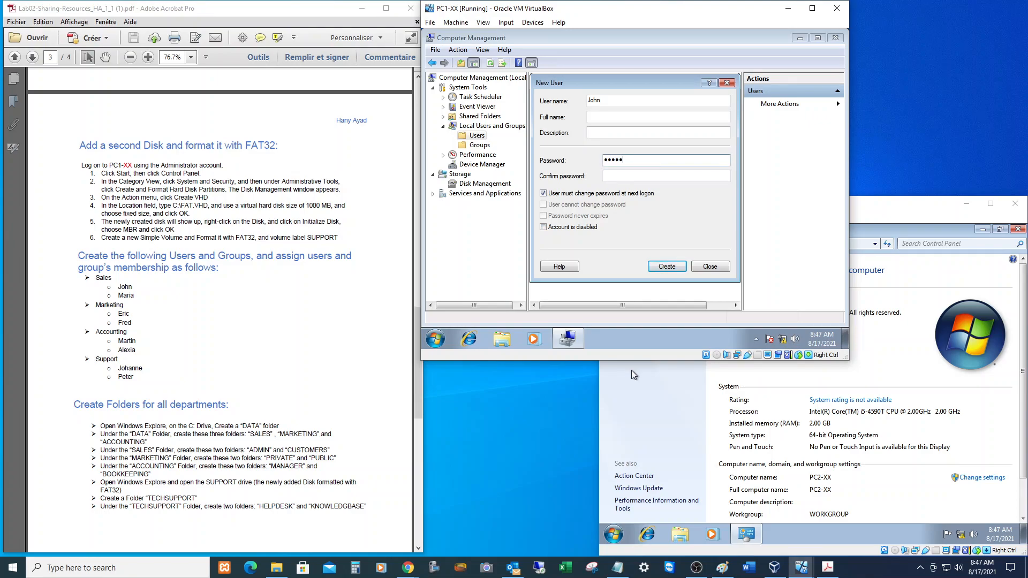
key("Tab")
type("Password01")
left_click(602, 193)
left_click(659, 267)
Create the second and third user accounts, each with a password and confirmation.
type("Maria")
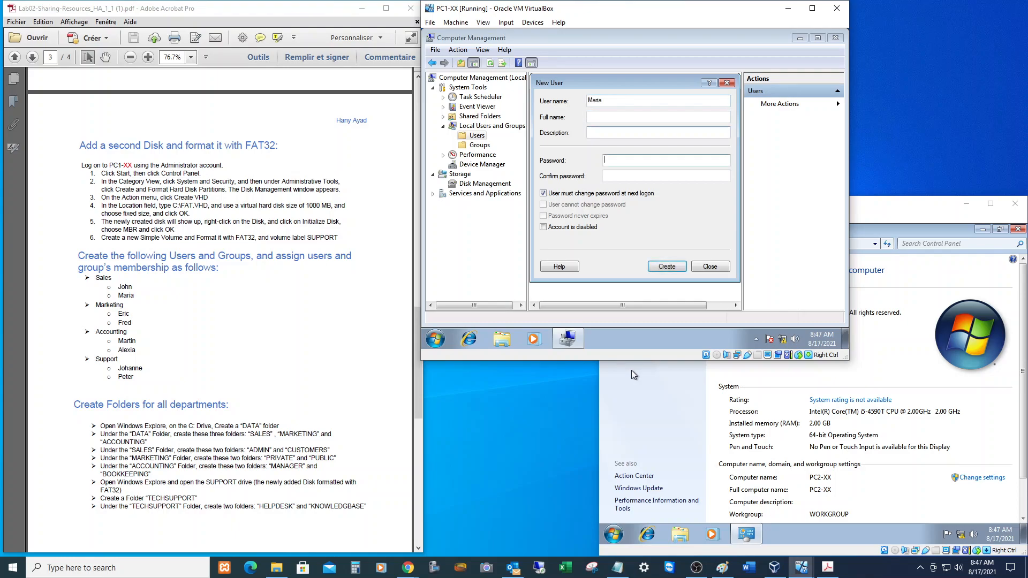
type("••••••••••")
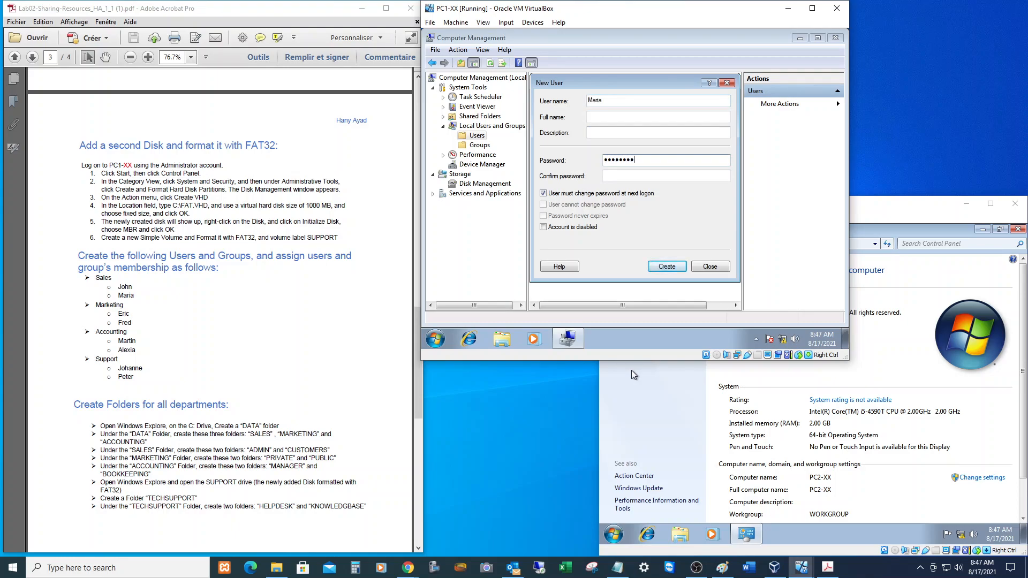
key("Tab")
type("•••••••••")
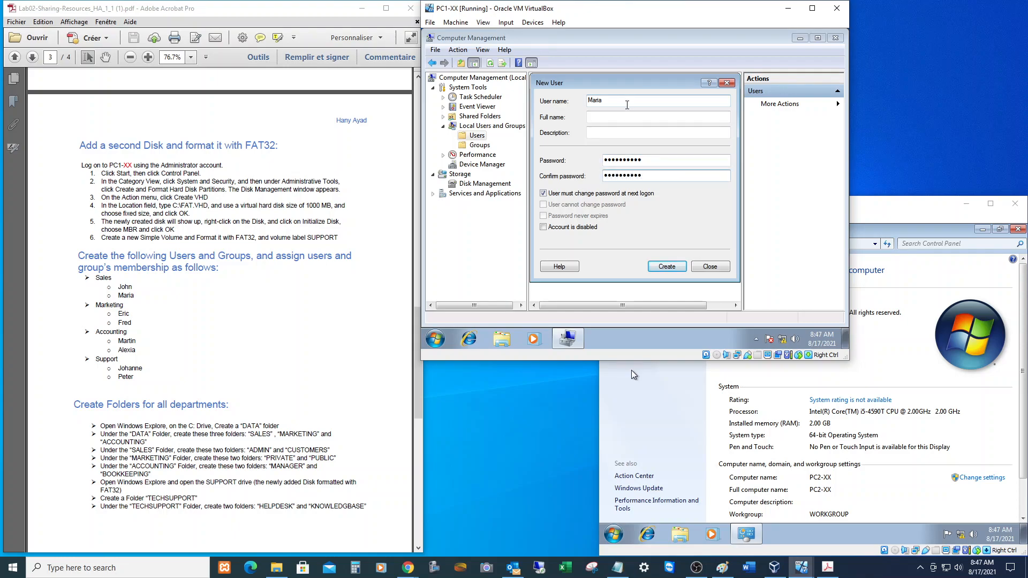
left_click(586, 195)
left_click(659, 266)
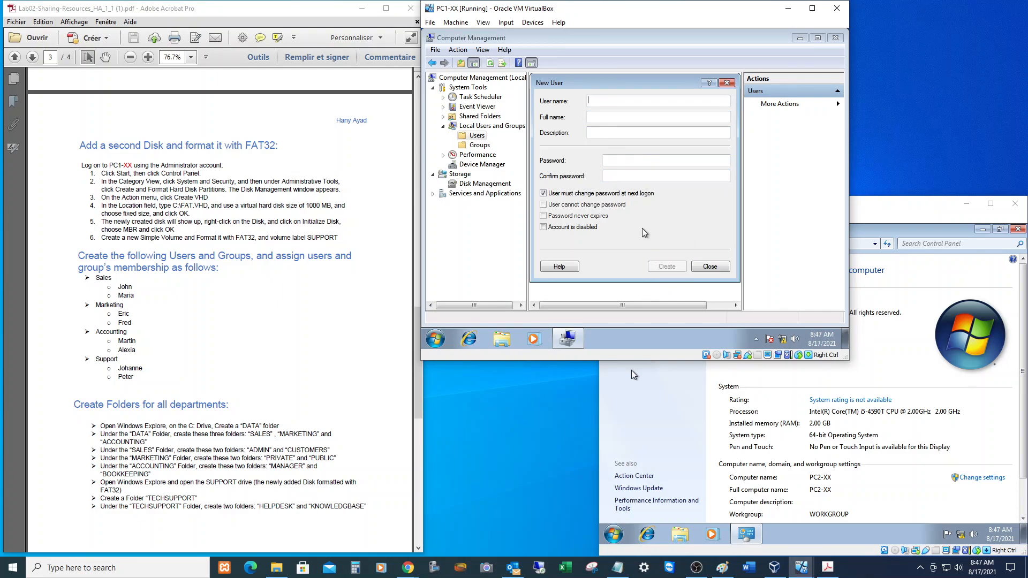
type("Eric")
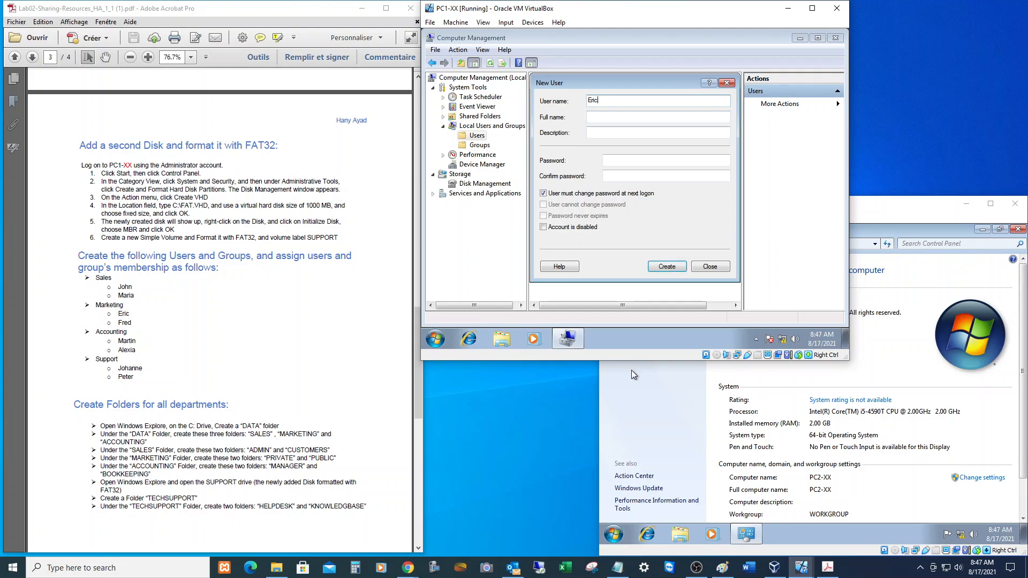
key("Tab")
key("Tab")
type("Password12")
key("Tab")
type("Password12")
key("Return")
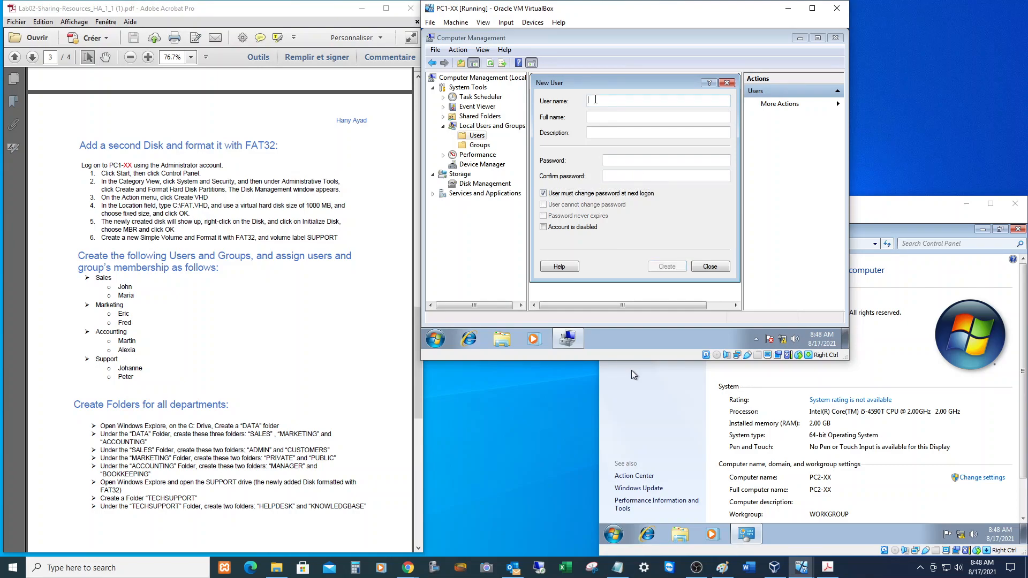
Create two more user accounts, fixing a wrongly capitalised letter in the second user name.
type("Fre")
key("Tab")
key("Tab")
type("Password1")
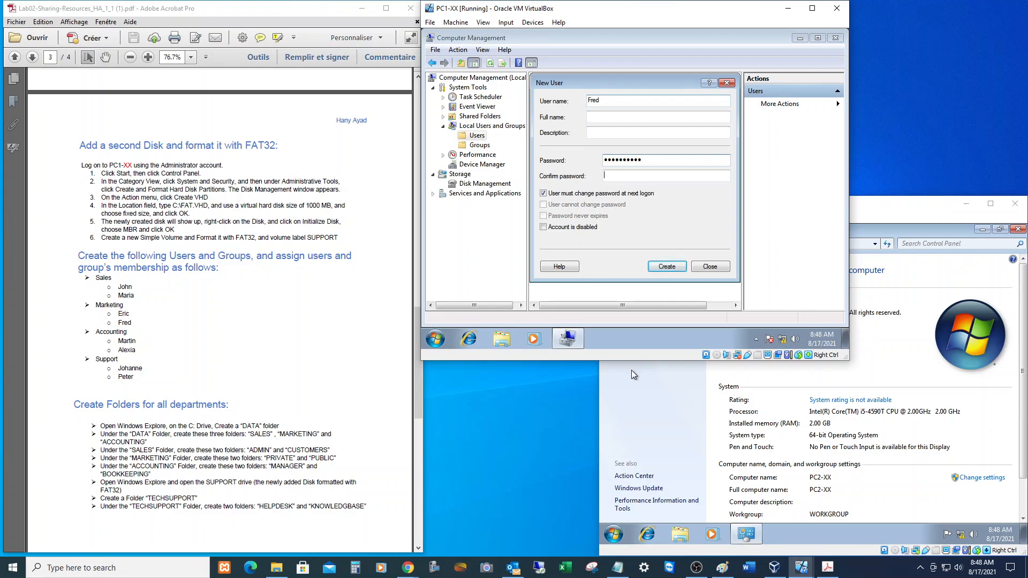
type("Password")
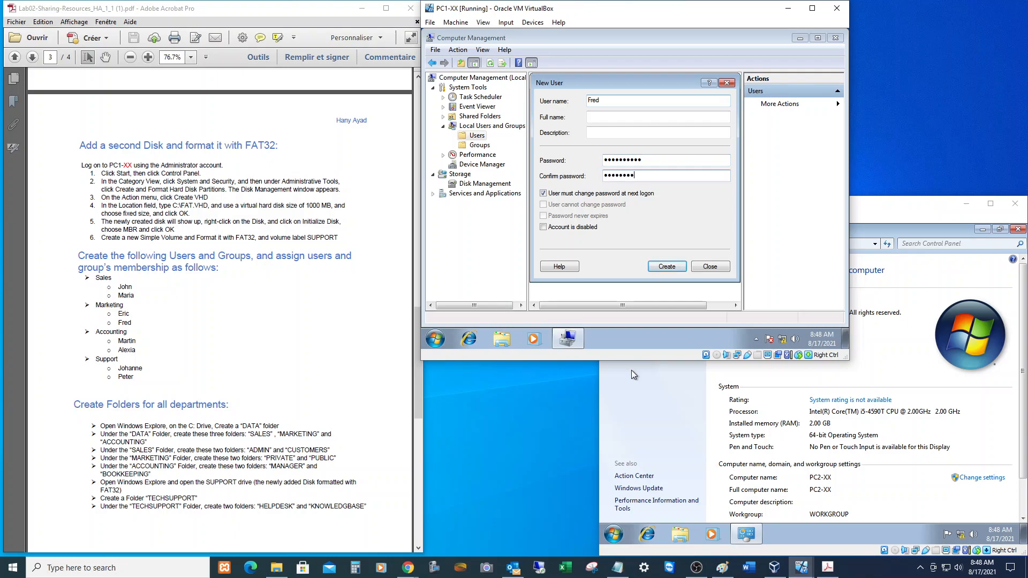
key("Return")
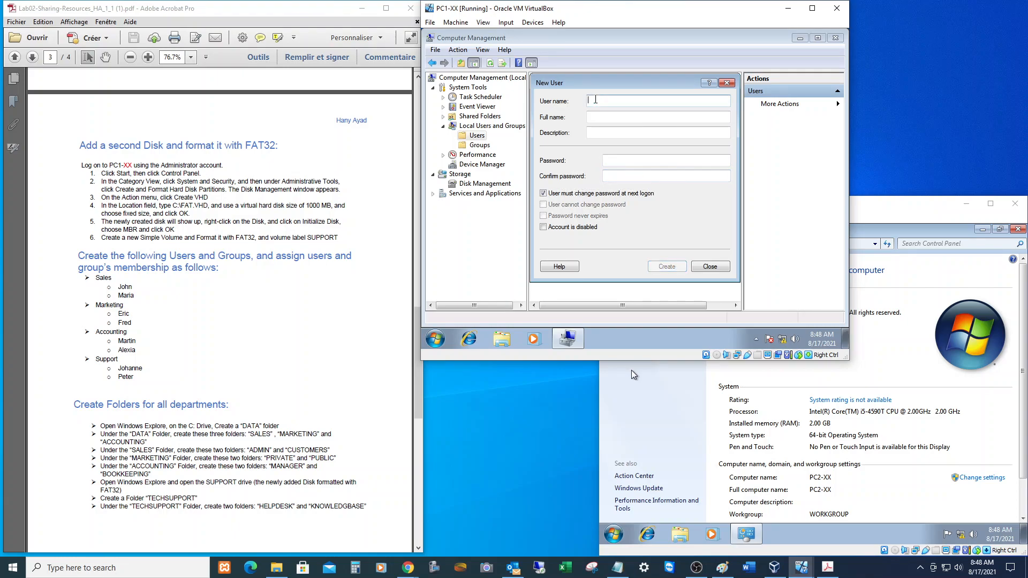
type("MArtin")
key("Tab")
key("Tab")
key("Tab")
key("shift+Tab")
key("shift+Tab")
key("shift+Tab")
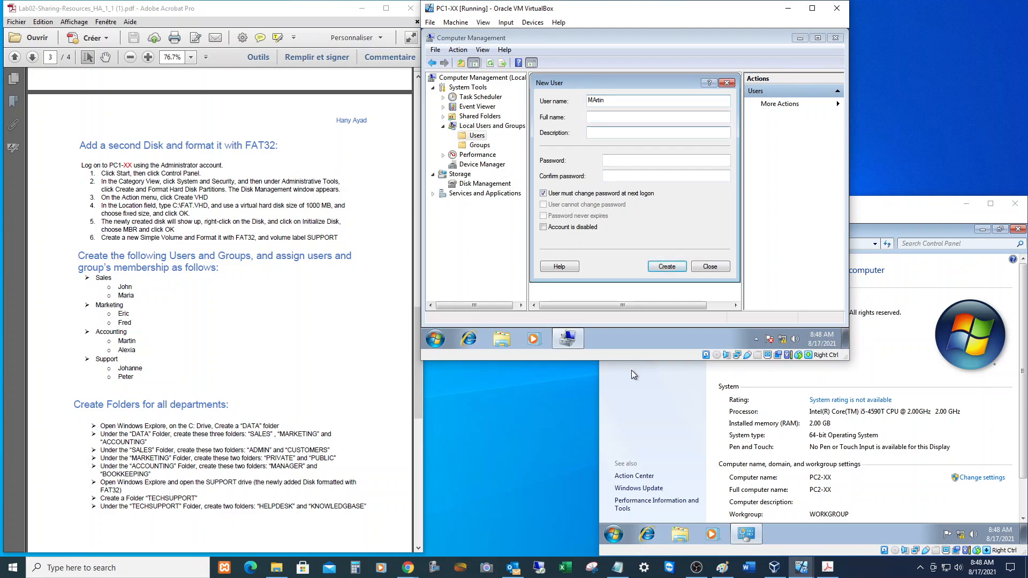
key("End")
key("BackSpace")
type("a")
key("Tab")
key("Tab")
key("Tab")
type("Pa$$w0rd1")
key("Tab")
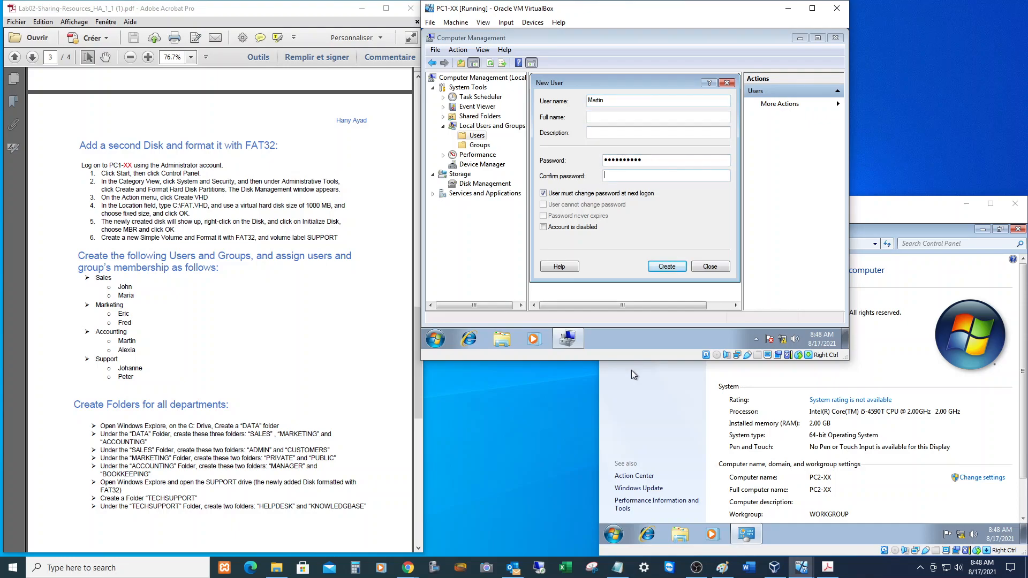
type("Pa$$w0rd")
key("Return")
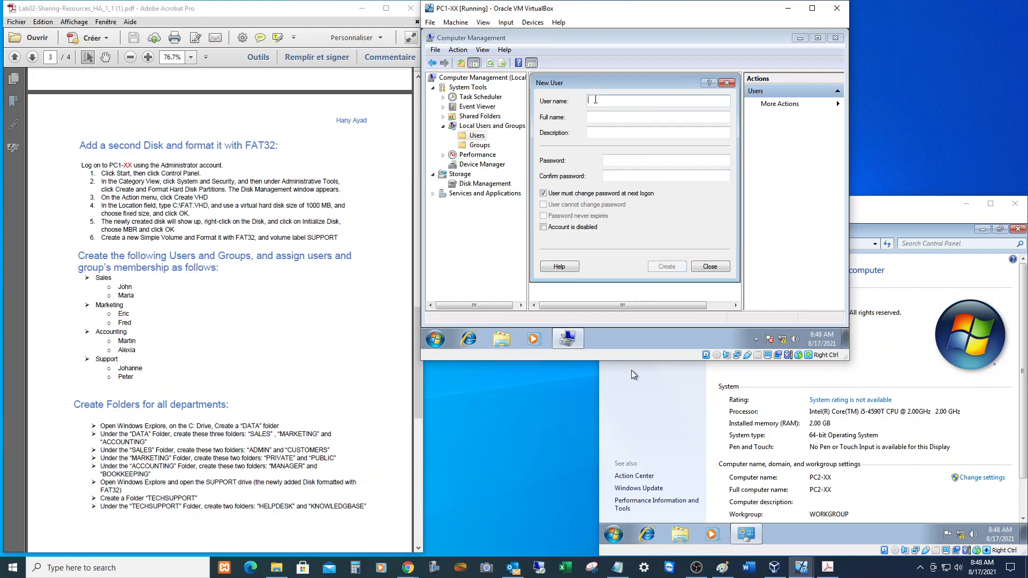
Create the next two user accounts with their passwords confirmed.
type("Alexia")
key("Tab")
key("Tab")
key("Tab")
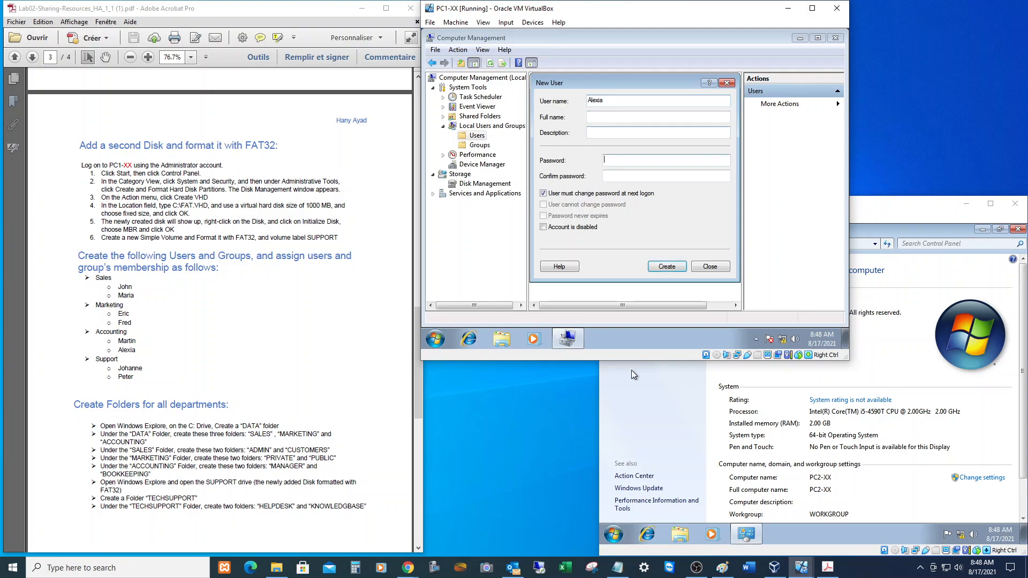
type("••••••••••")
key("Tab")
type("••••••••")
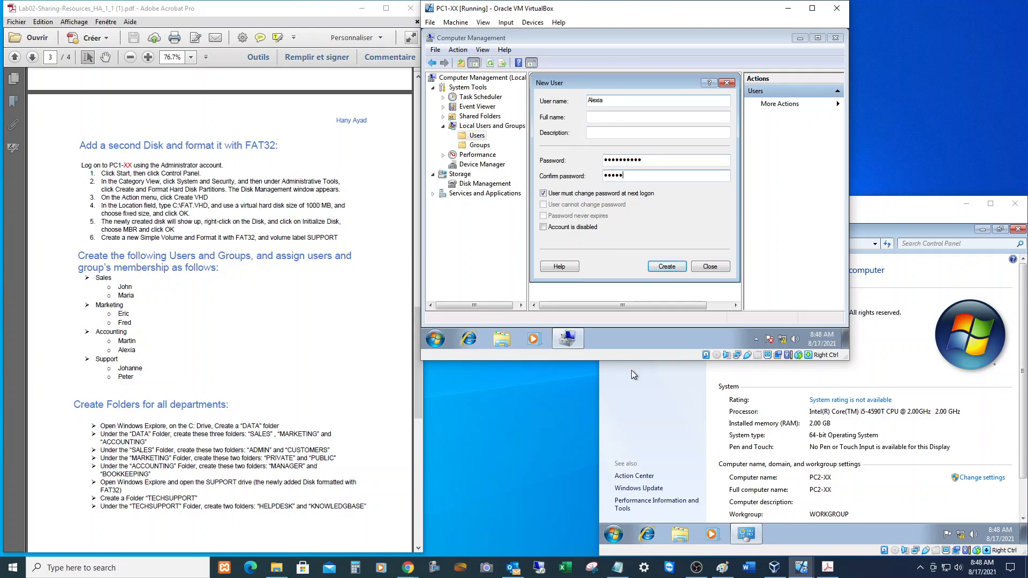
type("••")
key("Return")
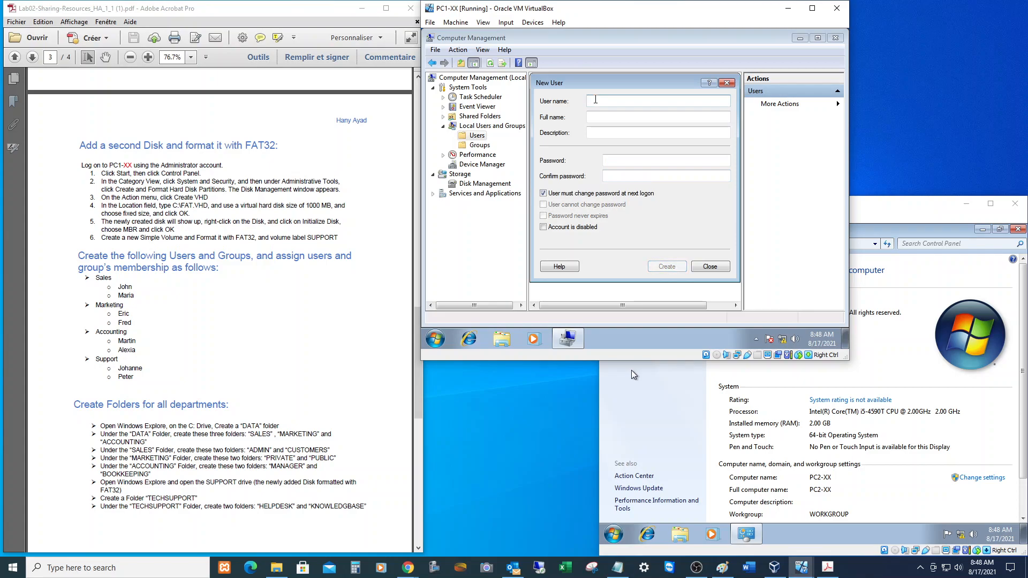
type("Johanne")
key("Tab")
key("Tab")
key("Tab")
type("••••••••••")
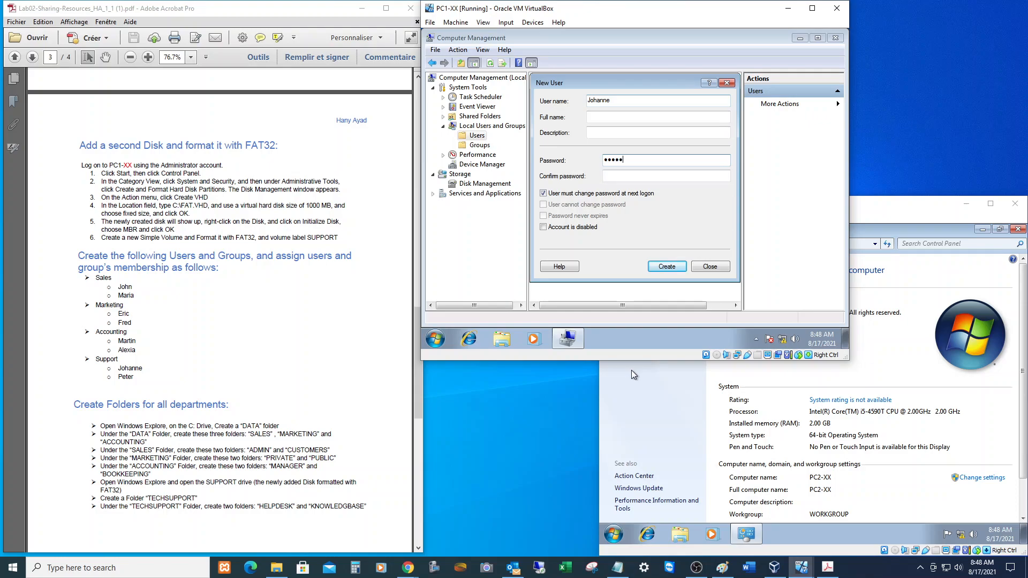
key("Tab")
type("••••••••••")
key("Return")
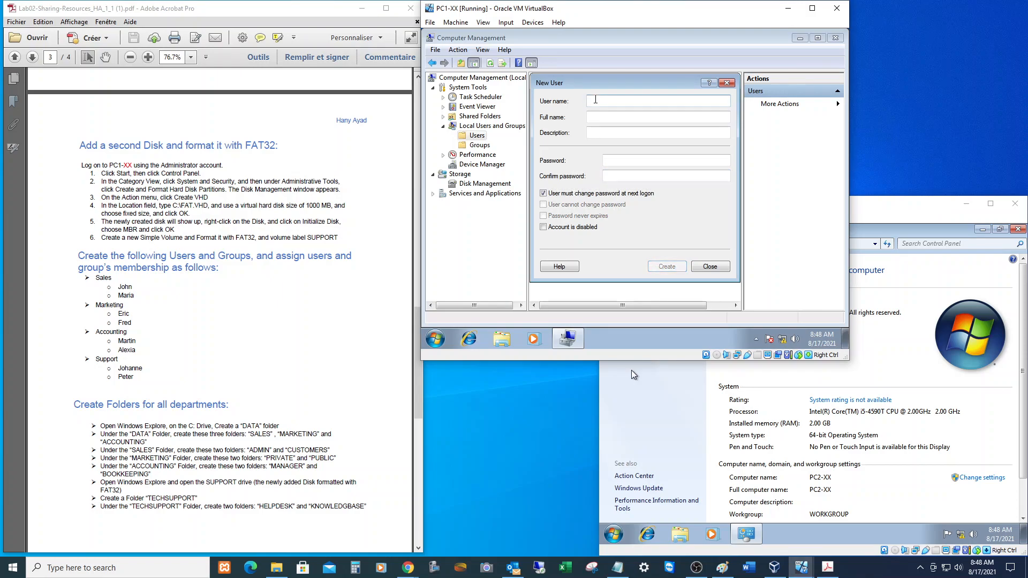
Create the last Support department account and close the New User form.
type("Peter")
key("Tab")
key("Tab")
key("Tab")
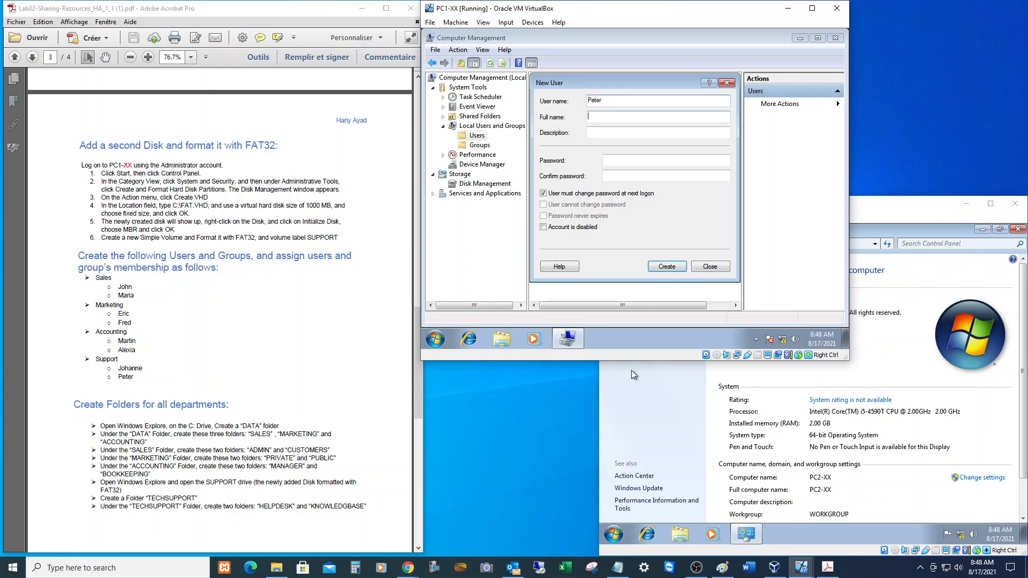
type("•••••••••")
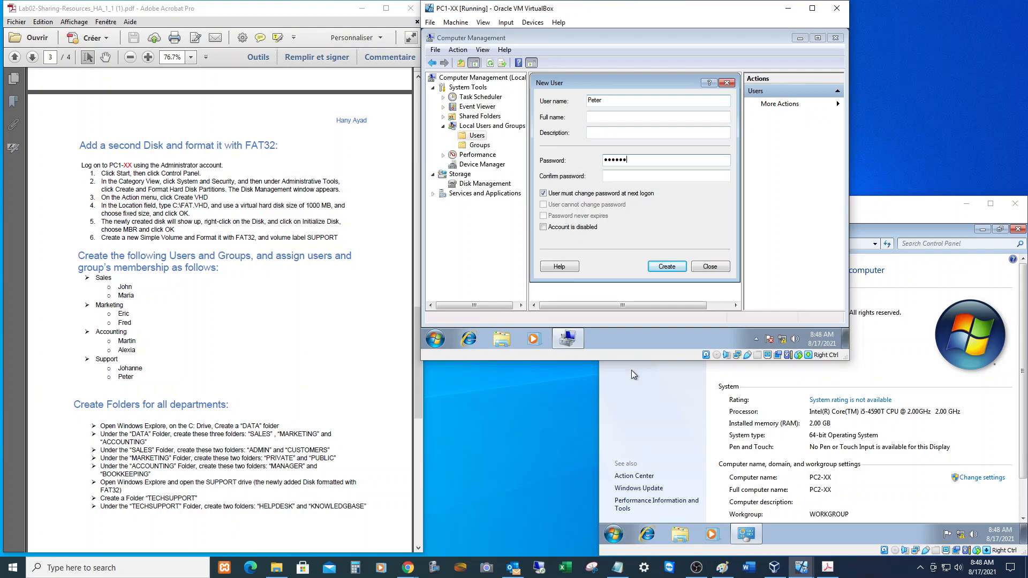
type("••••••••")
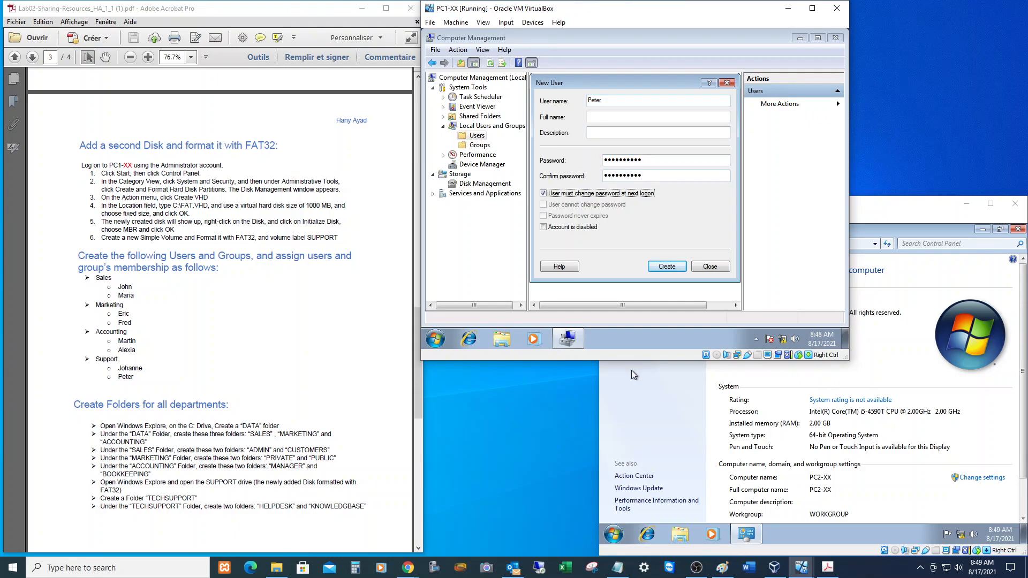
key("Return")
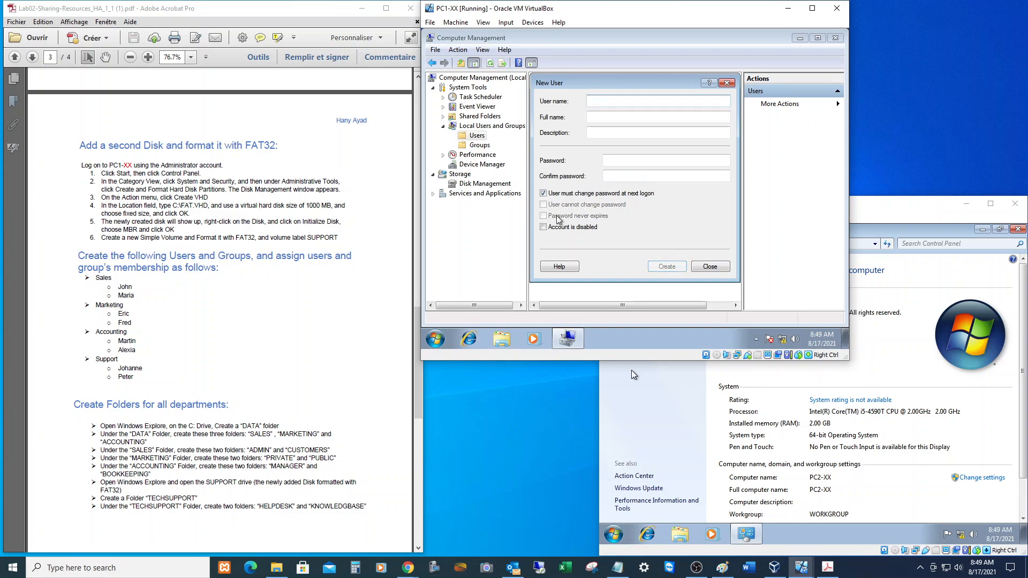
left_click(711, 266)
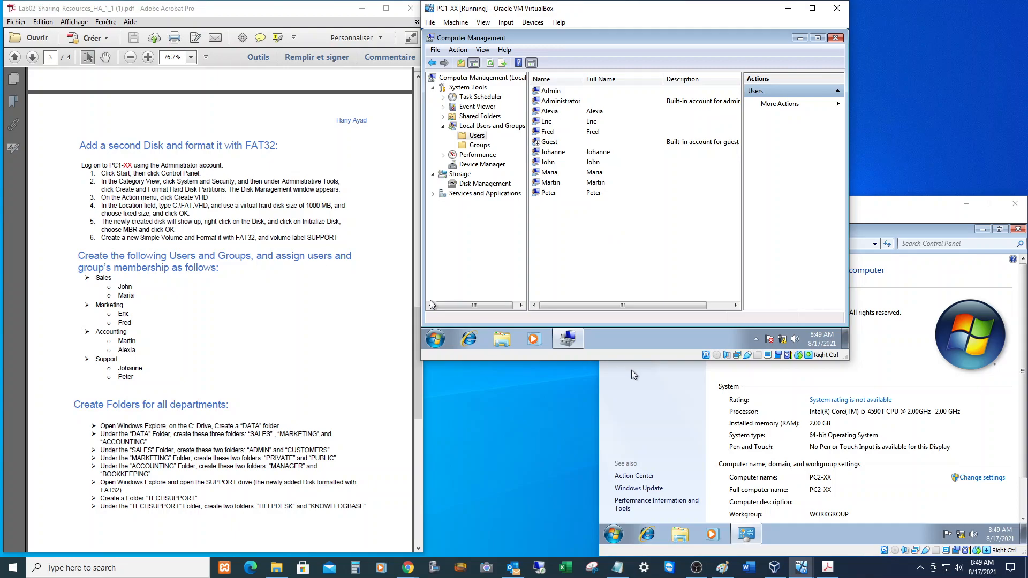
Show the local Groups list and bring up its context menu for adding a group.
left_click(481, 146)
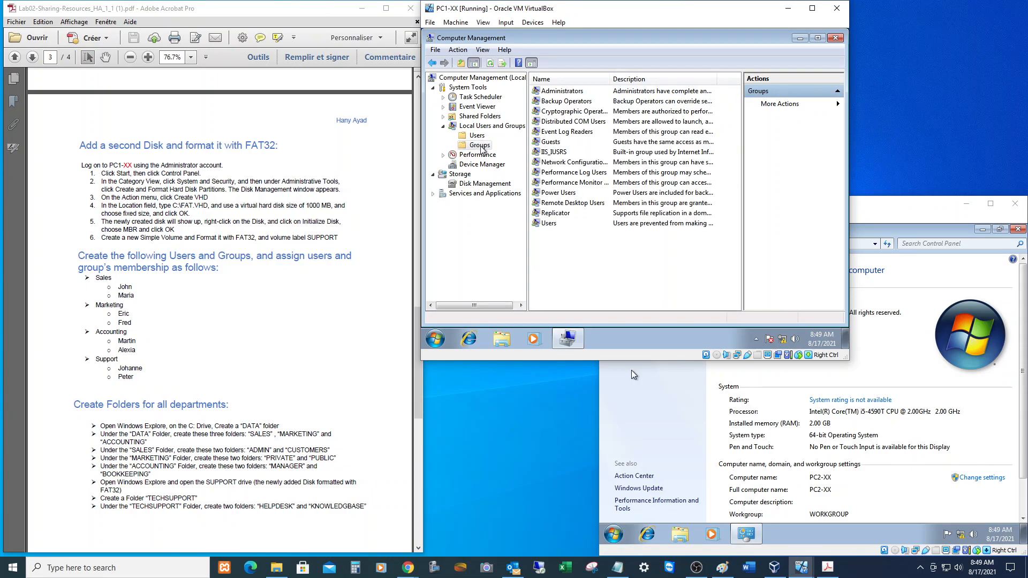
right_click(551, 252)
Create the Sales local group with its two assigned users as members.
left_click(585, 155)
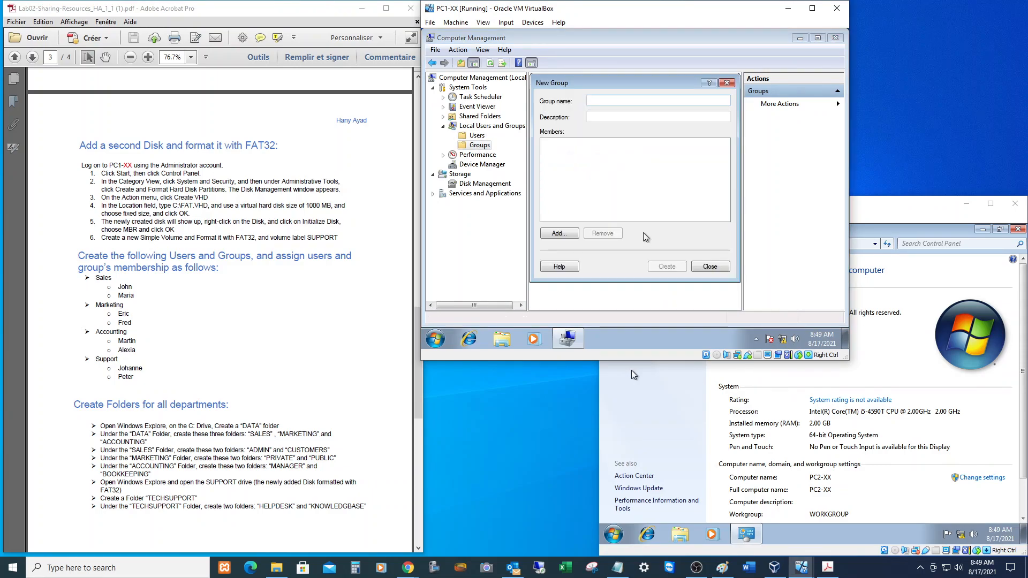
type("Sales")
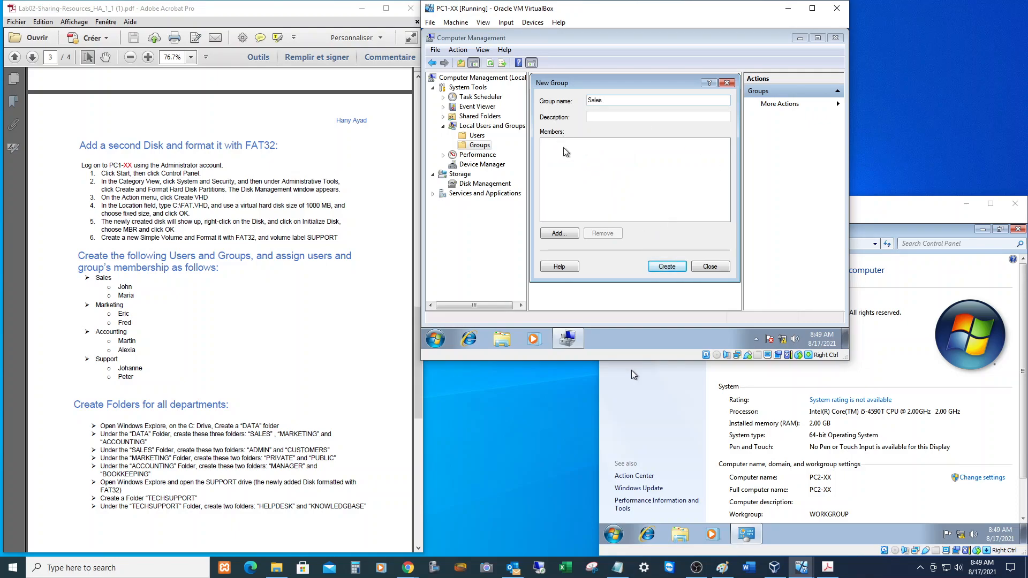
left_click(571, 234)
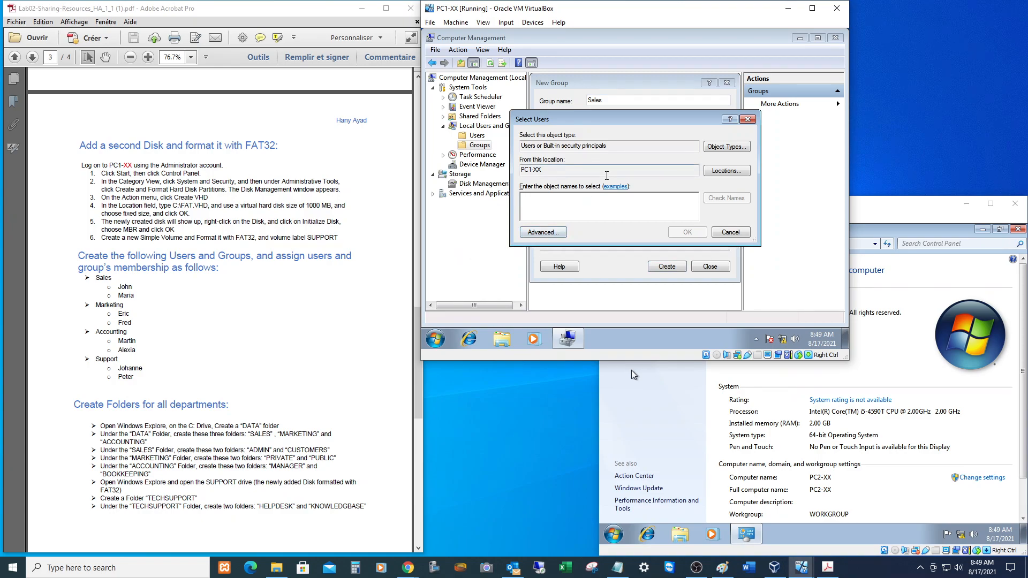
type("john;maria")
left_click(669, 232)
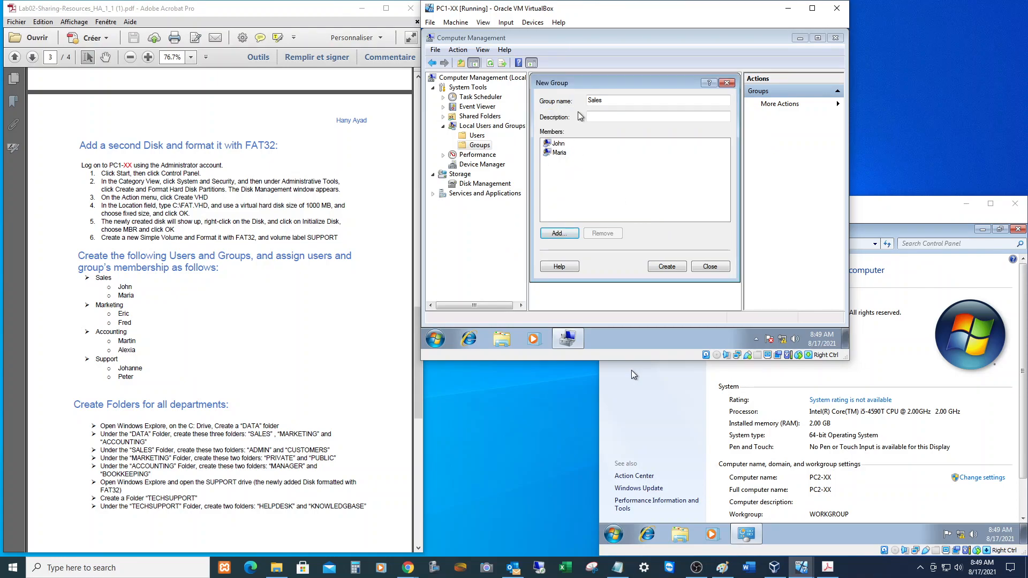
left_click(667, 266)
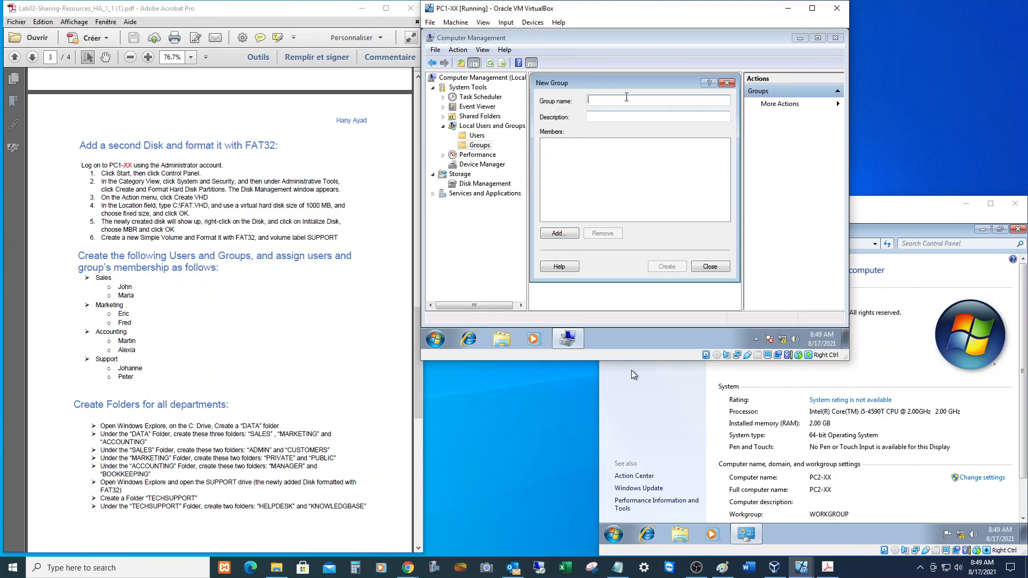
Create the Marketing local group with its two assigned users as members.
type("Marketing")
left_click(560, 234)
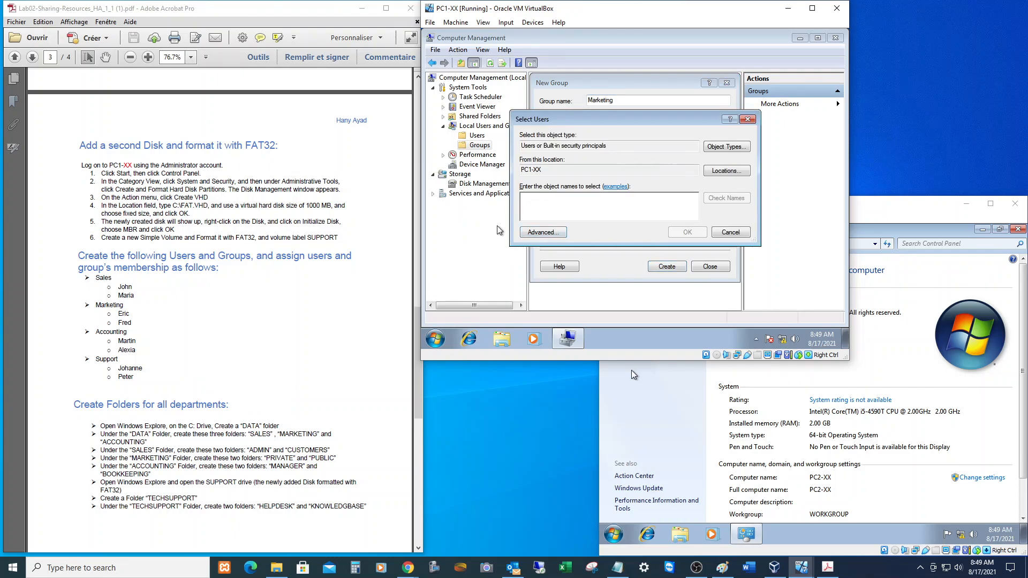
type("eric")
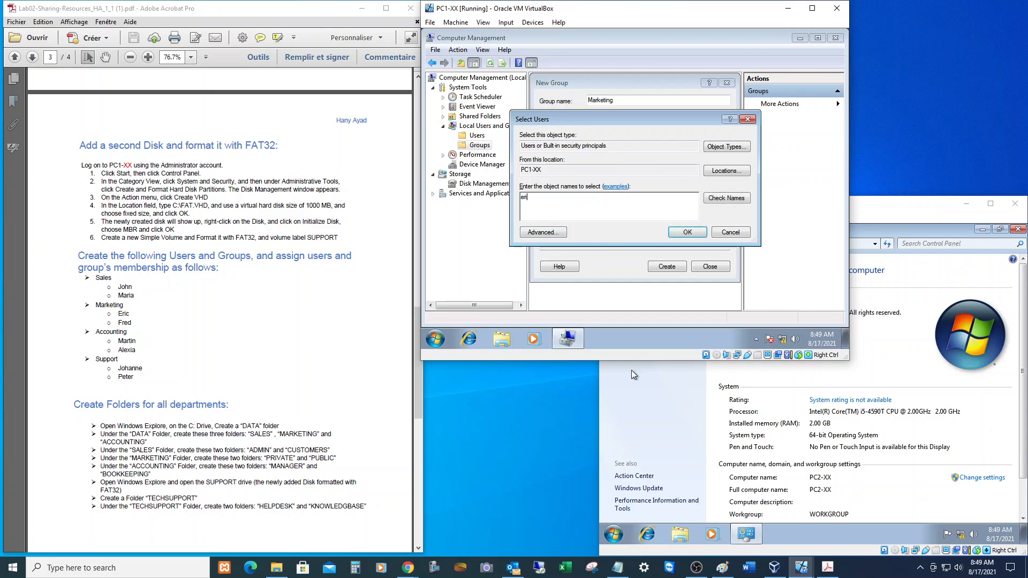
type("d")
left_click(687, 232)
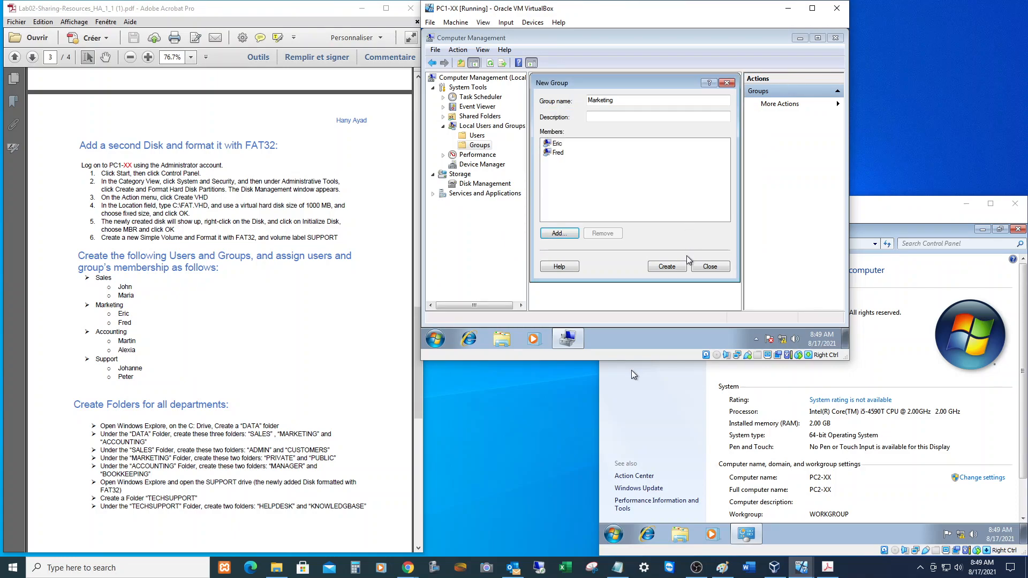
left_click(675, 266)
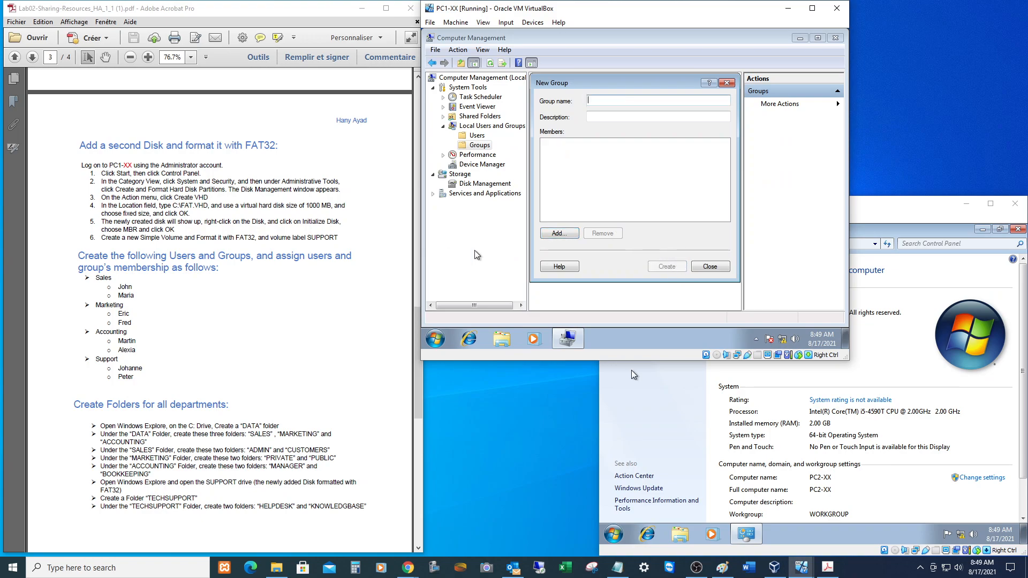
Create the Accounting local group with its two assigned users as members.
type("Accounting")
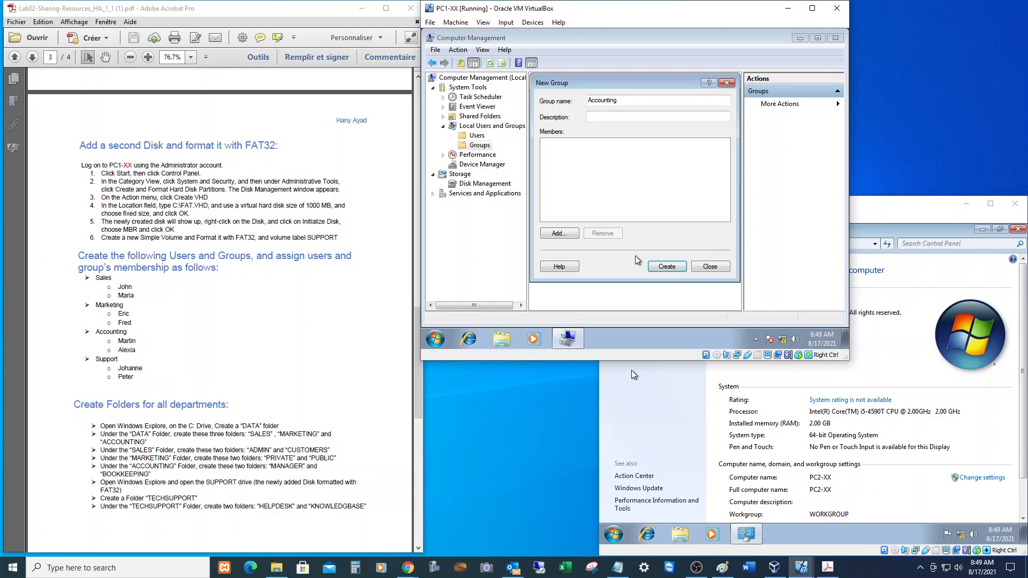
left_click(557, 233)
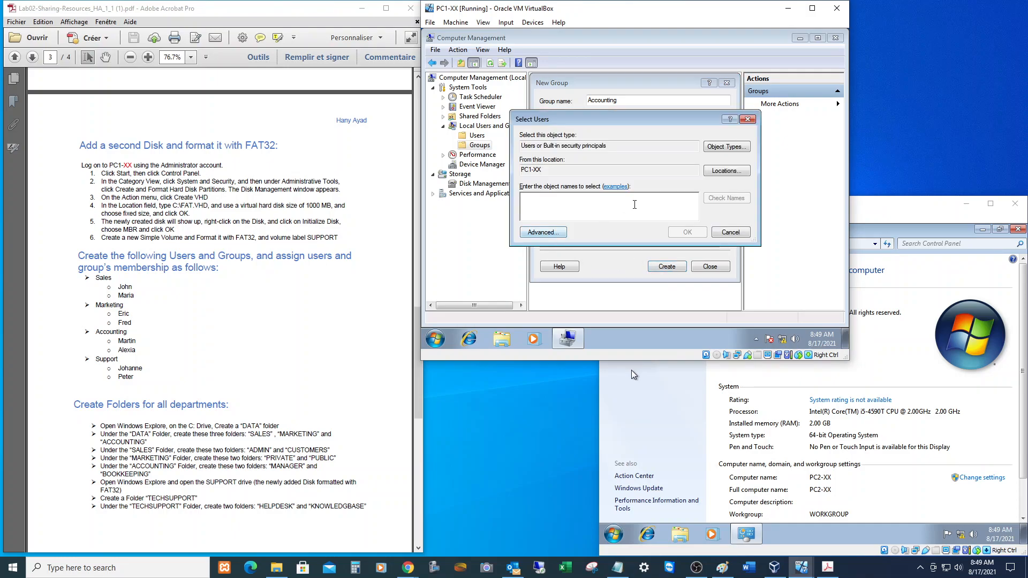
type("Martin;alexia")
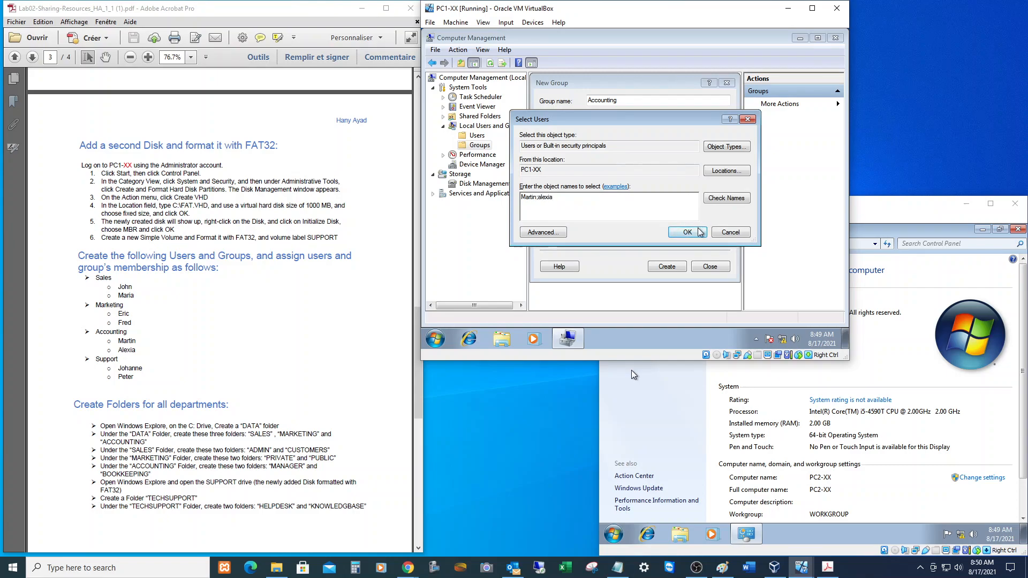
left_click(700, 231)
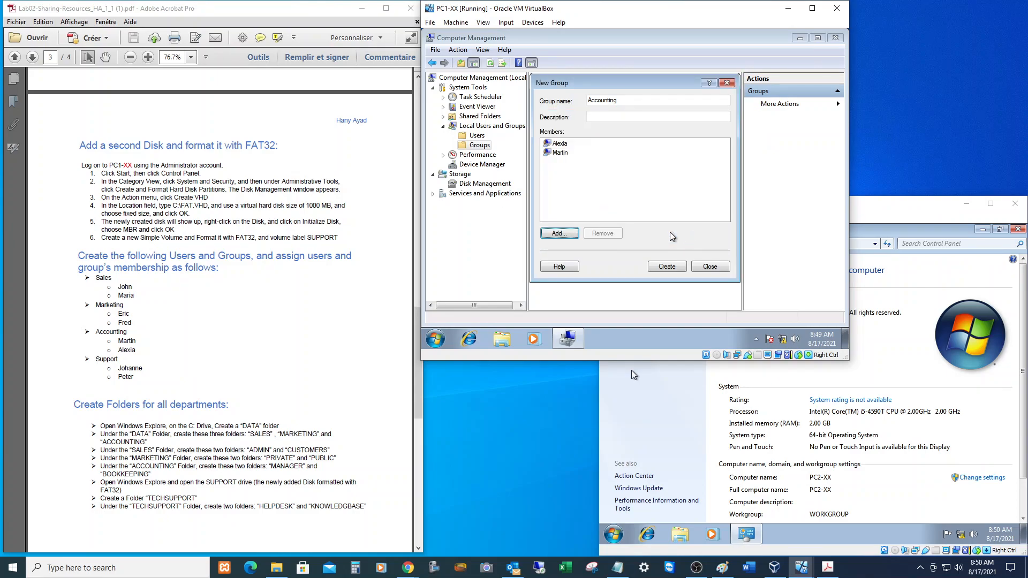
left_click(659, 268)
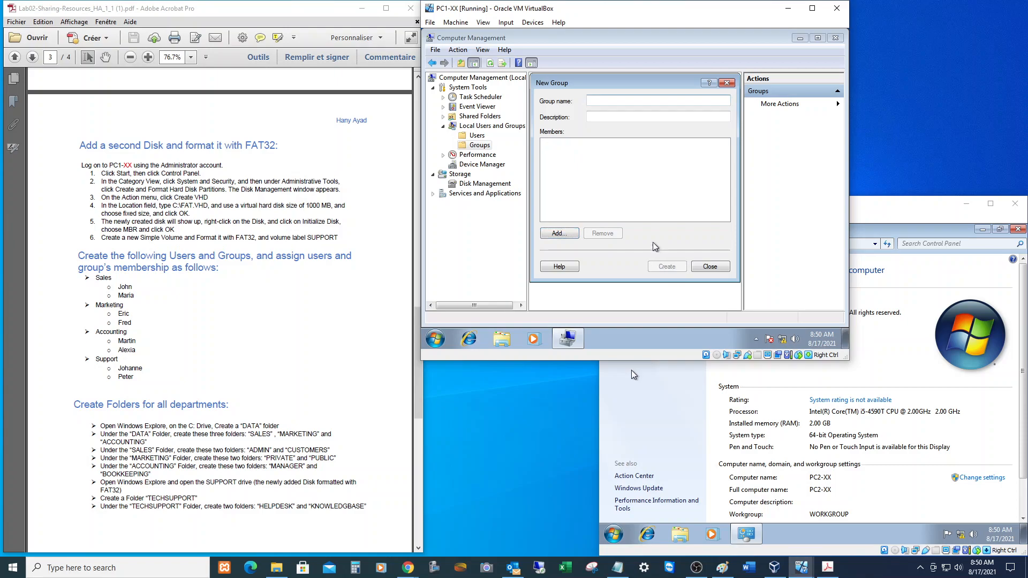
Create the Support local group with its two assigned users, correcting a mistyped member entry.
type("Support")
left_click(560, 234)
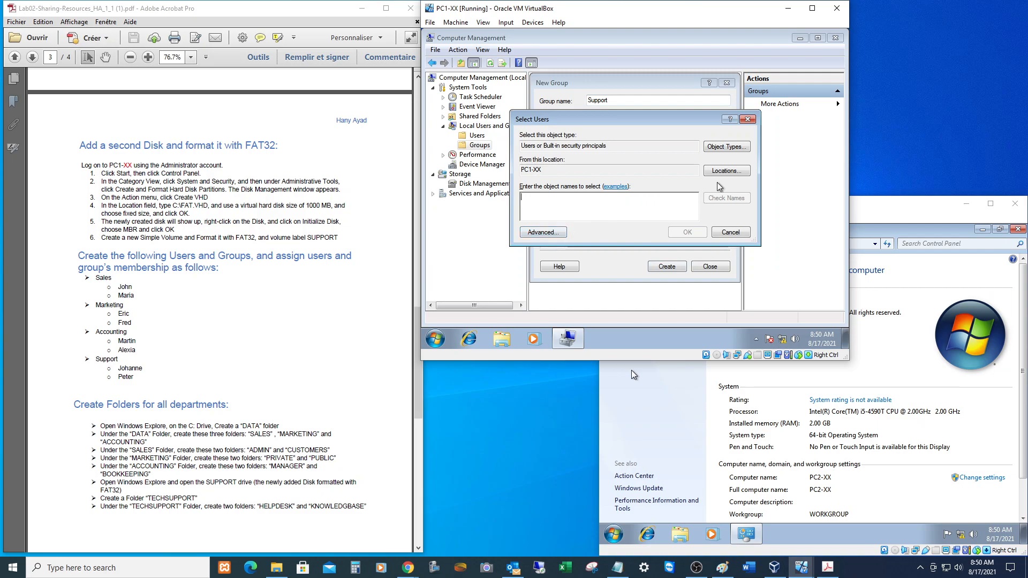
type("jpo")
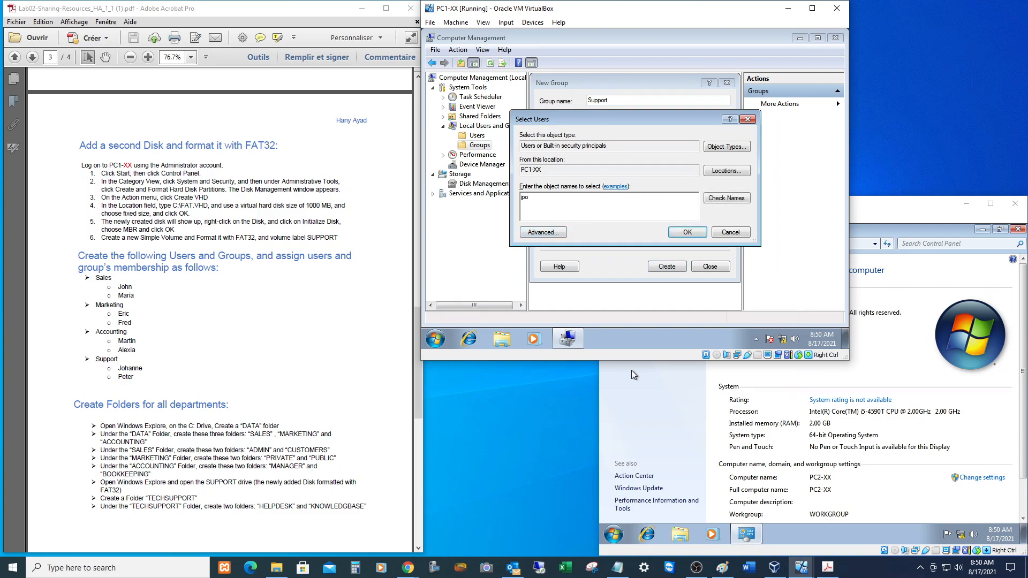
key("BackSpace")
key("BackSpace")
type("j")
key("BackSpace")
type("johanne;peter")
left_click(689, 233)
left_click(667, 266)
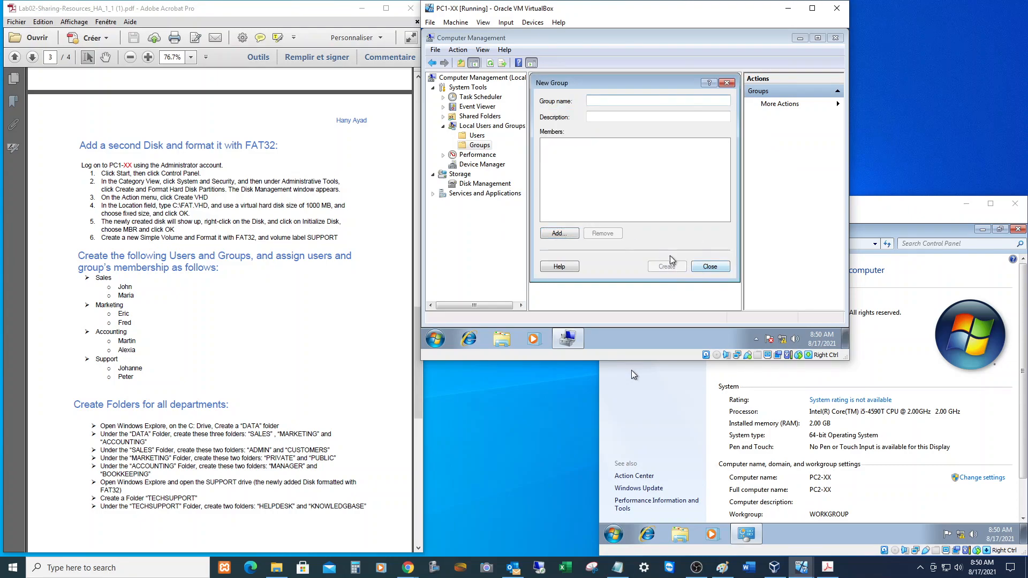
Close the New Group form and check the Support and Accounting group members without changes.
left_click(701, 267)
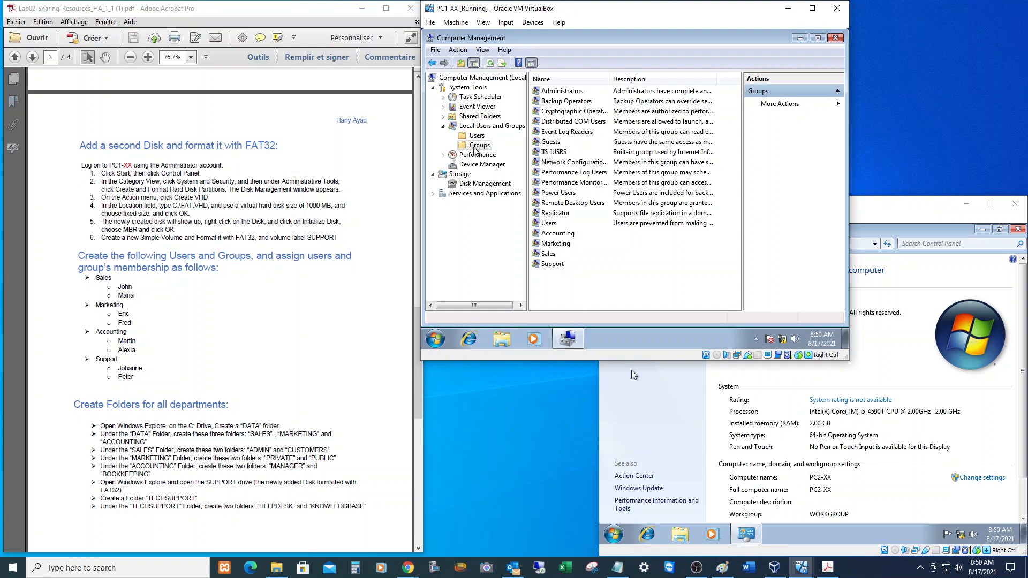
double_click(554, 265)
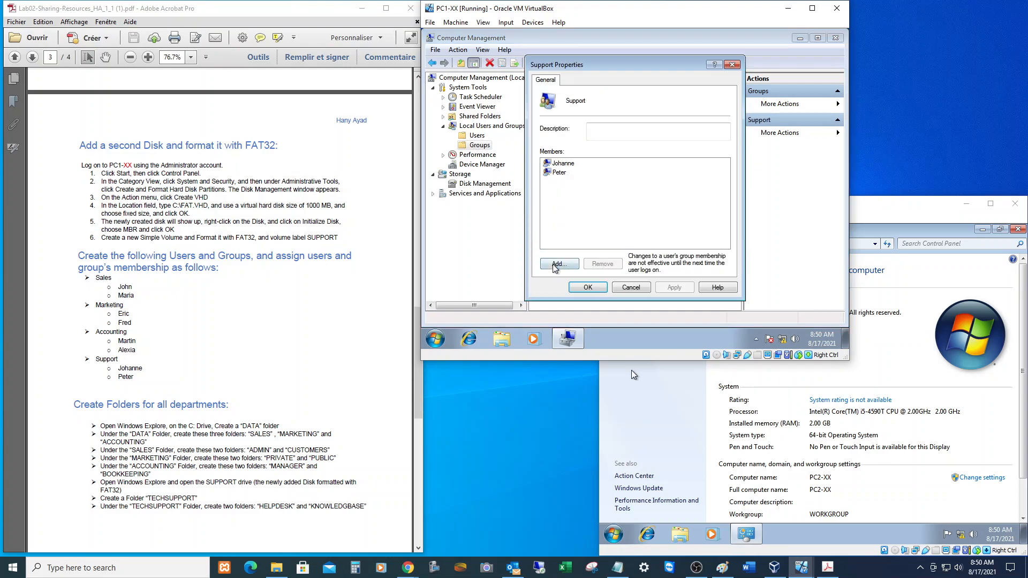
left_click(641, 289)
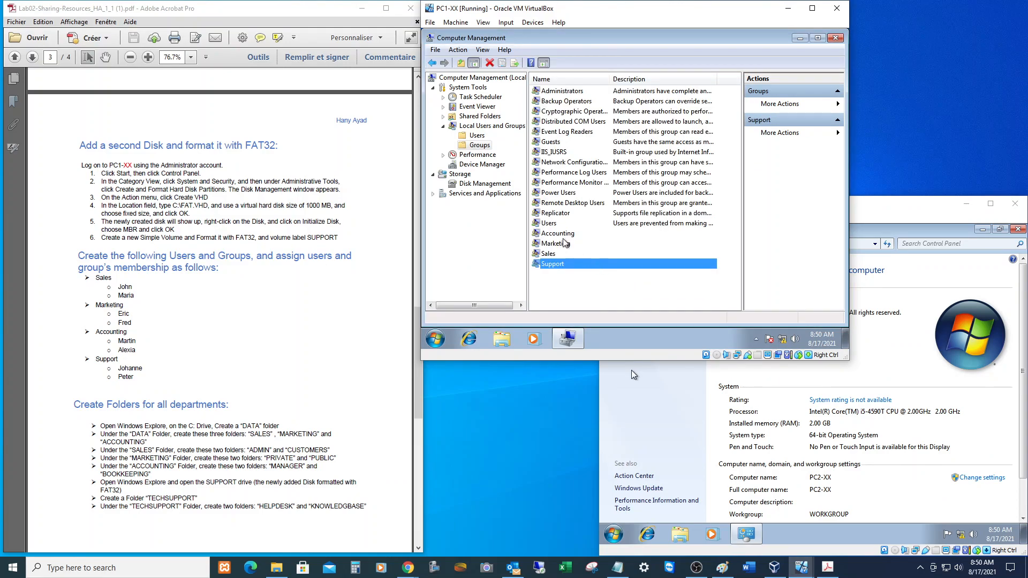
double_click(558, 234)
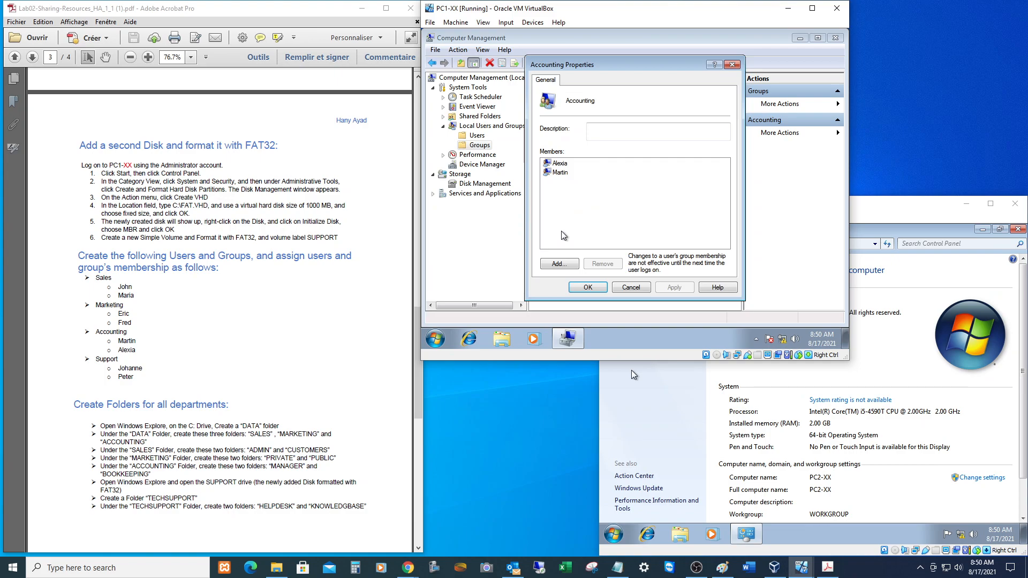
left_click(632, 288)
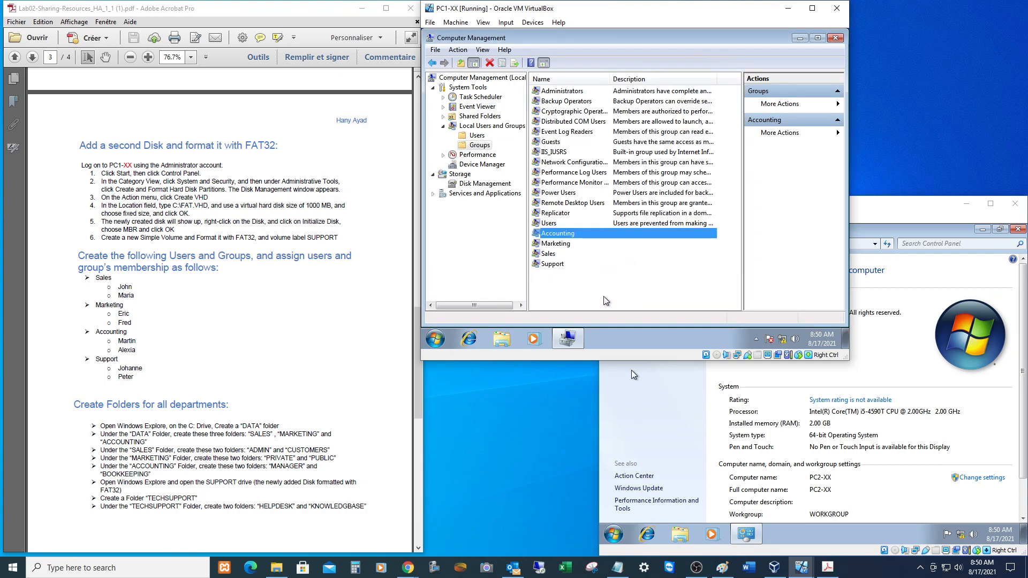
Switch to the Users list and check one user's group memberships on the Member Of tab.
left_click(471, 137)
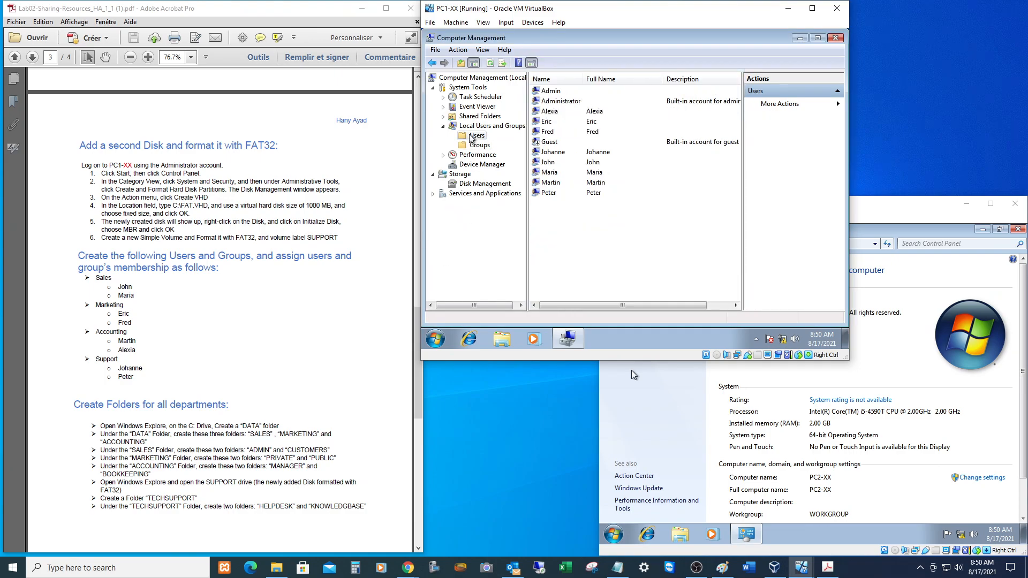
double_click(547, 125)
left_click(576, 81)
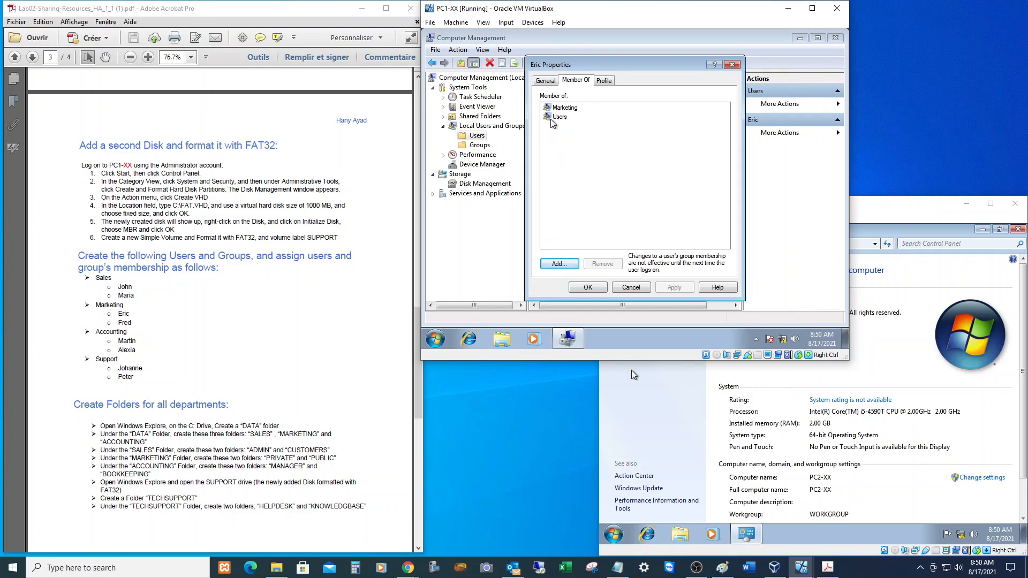
left_click(589, 288)
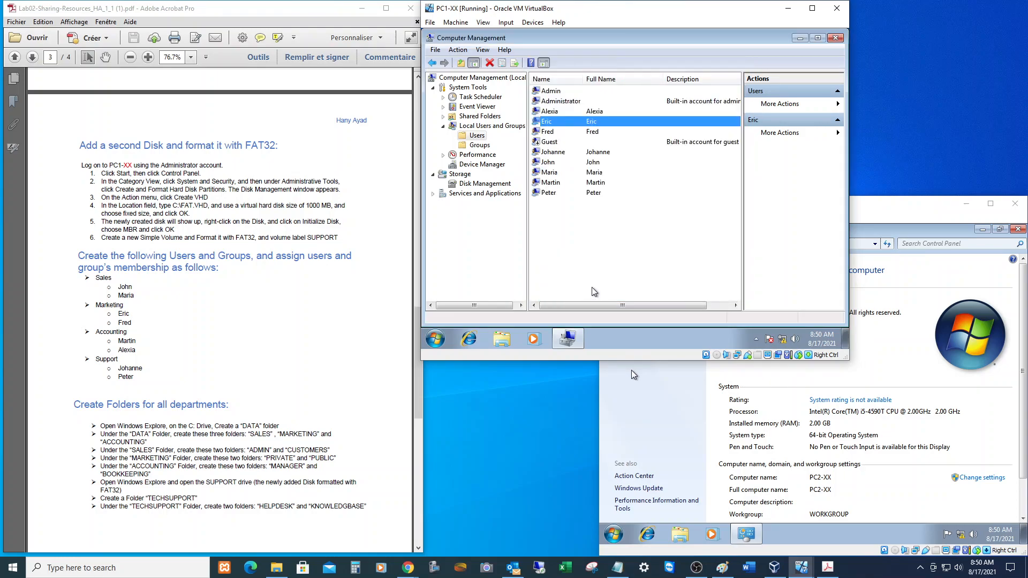
scroll(220, 309, "down", 9)
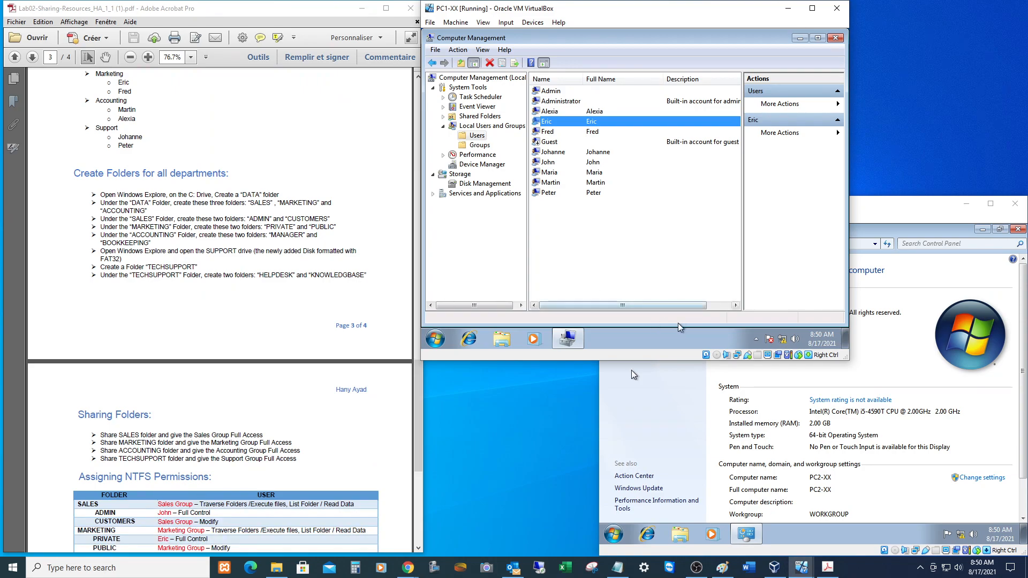
Open Explorer to C:\Data, review its department folders, then switch to the SUPPORT (E:) drive.
left_click(502, 338)
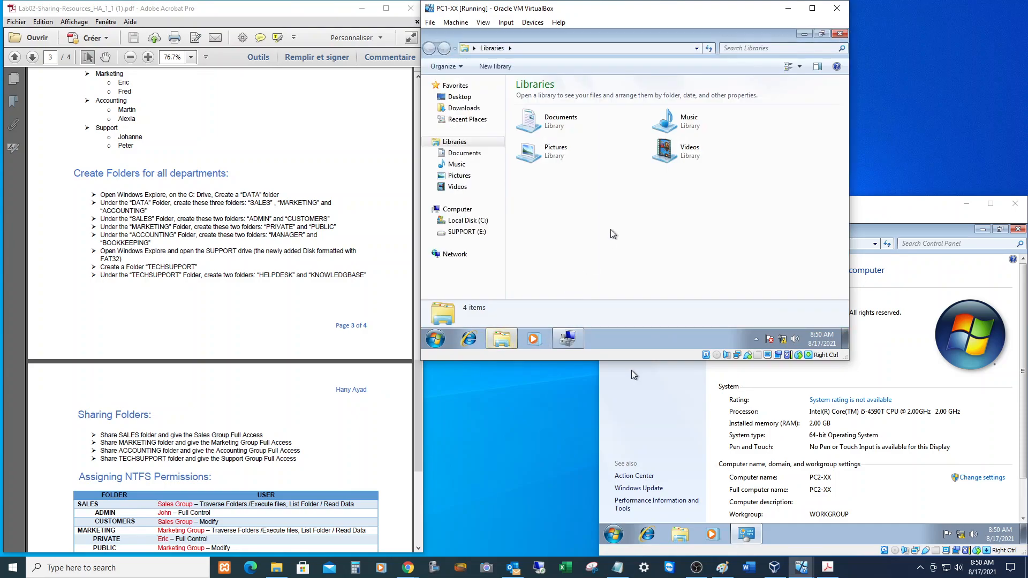
left_click(467, 221)
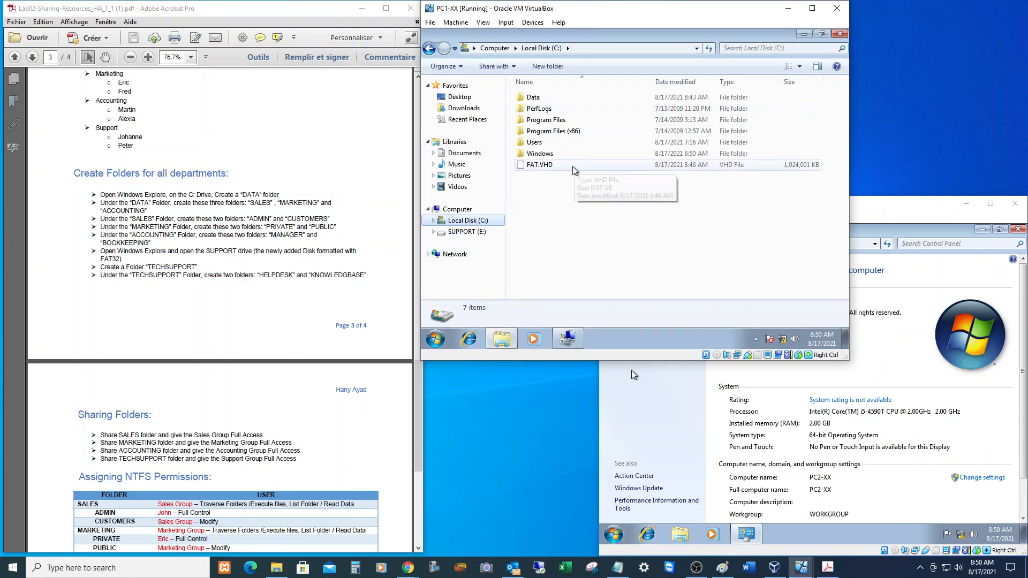
double_click(535, 98)
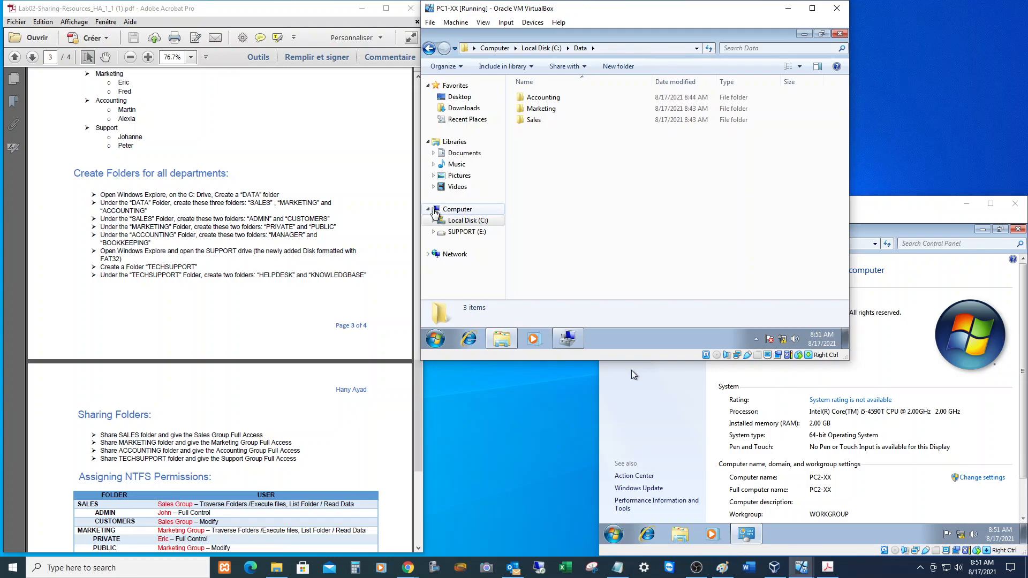
double_click(222, 251)
scroll(222, 251, "up", 6)
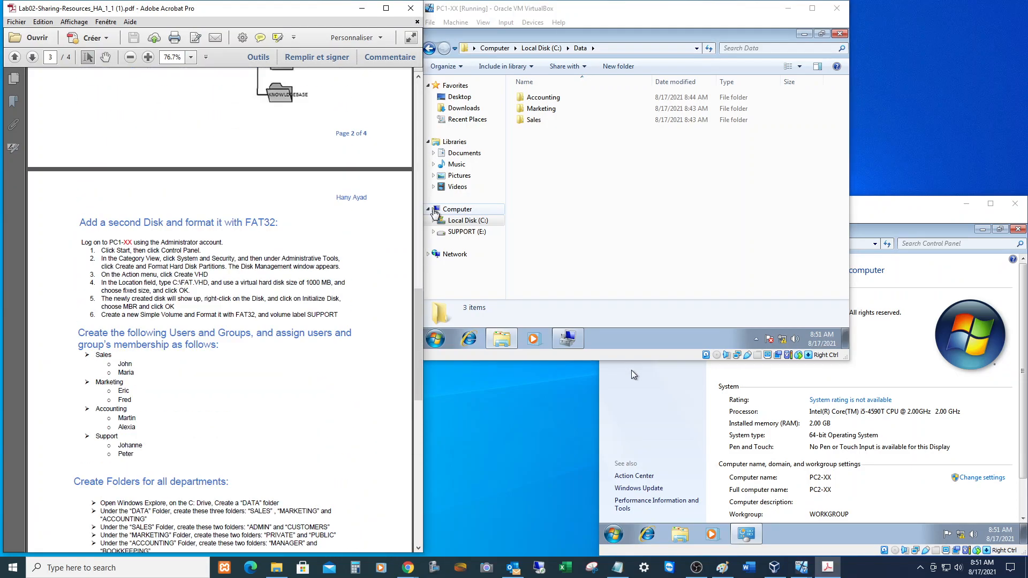
scroll(222, 251, "up", 6)
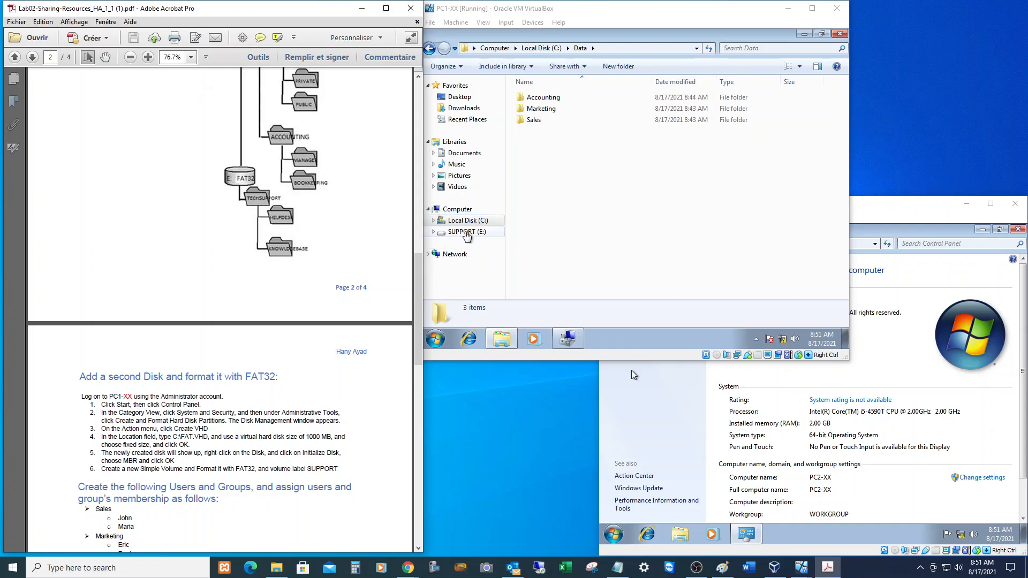
left_click(442, 231)
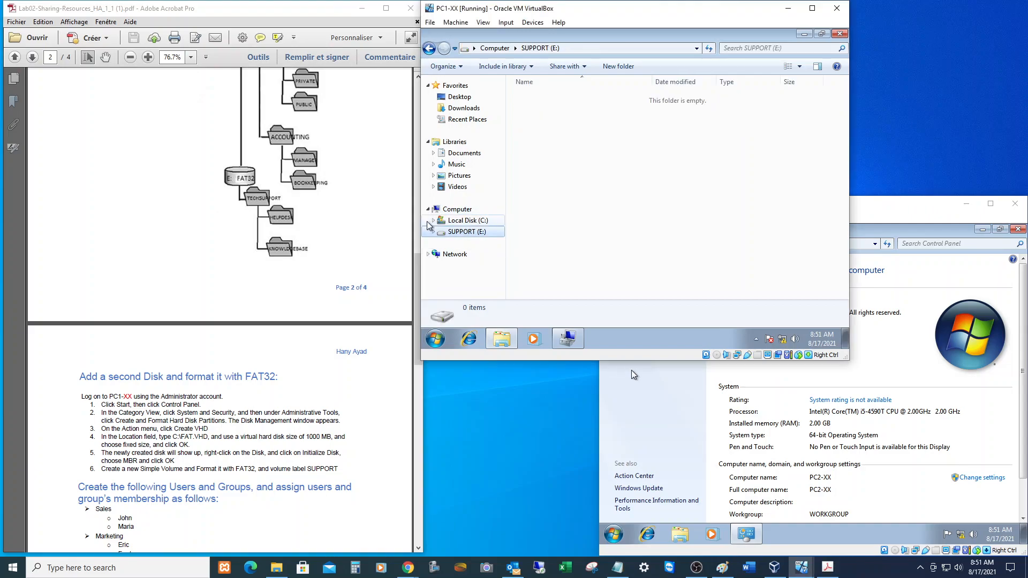
Create a TECHSUPPORT folder on SUPPORT (E:) and open it.
left_click(621, 67)
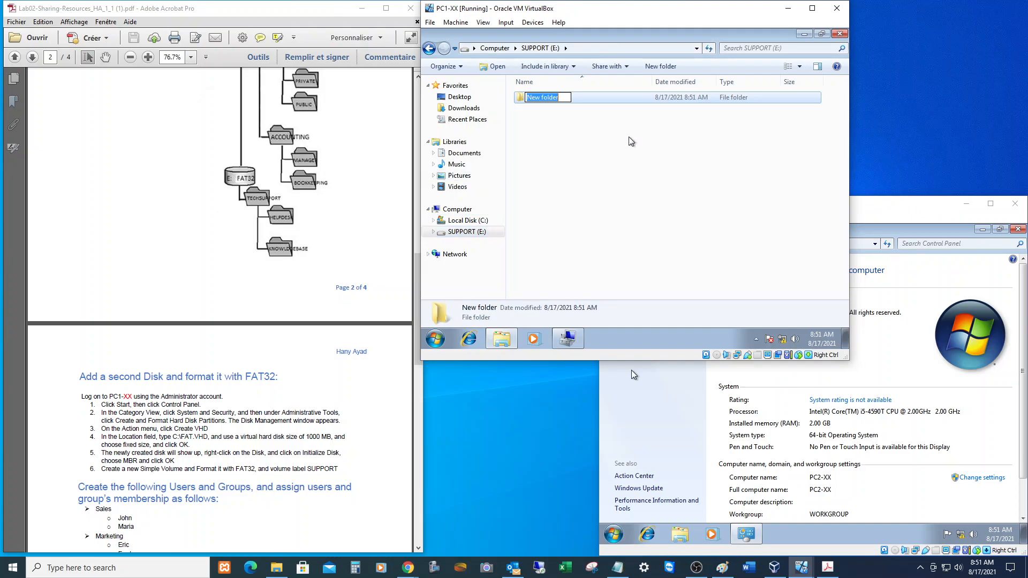
type("TECHSUPPORT")
key("Return")
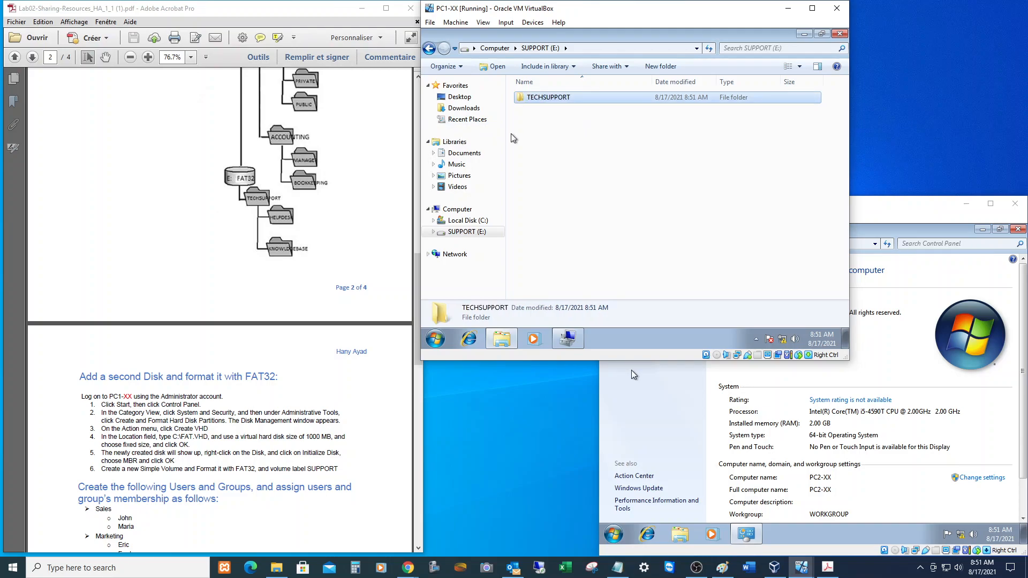
right_click(547, 96)
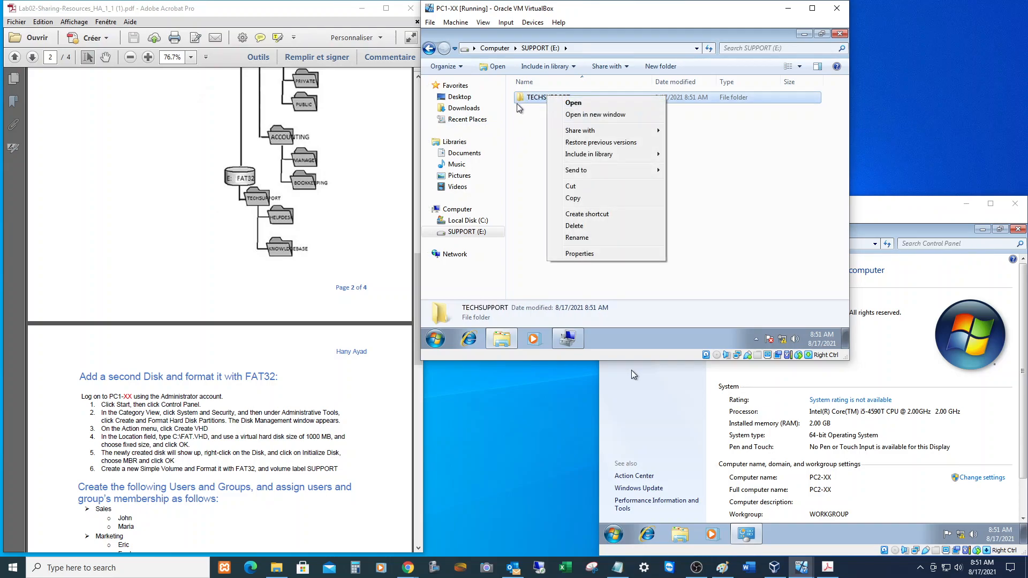
left_click(535, 95)
double_click(535, 95)
Add Helpdesk and Knowledgebase subfolders inside TECHSUPPORT.
left_click(615, 66)
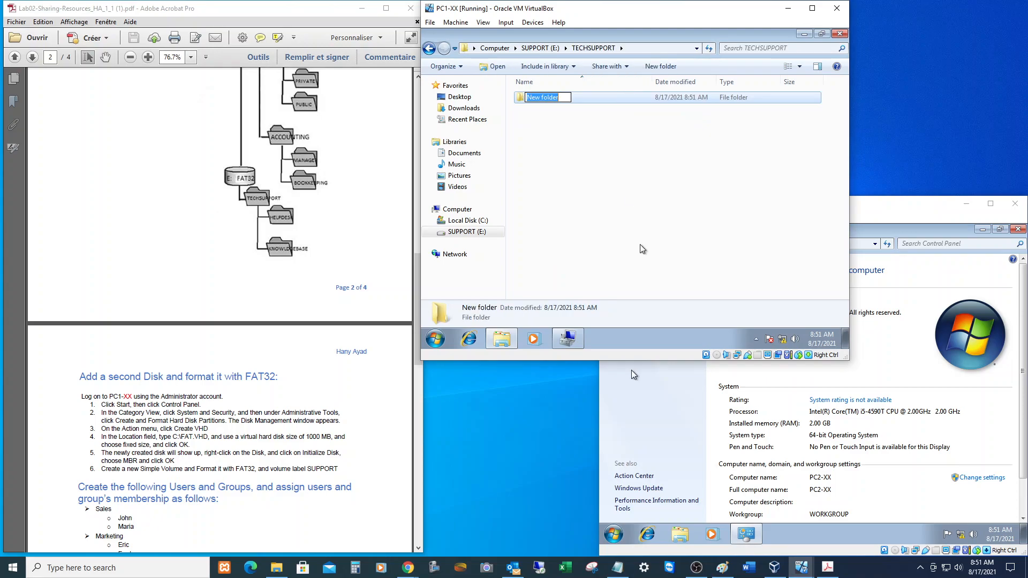
type("Helpdesk")
key("Return")
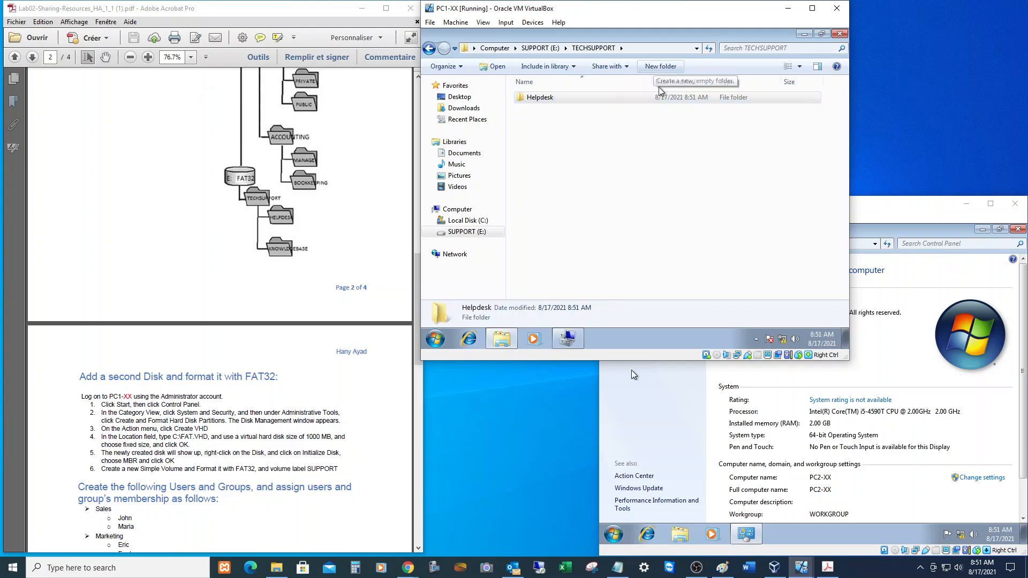
left_click(661, 66)
type("Kno")
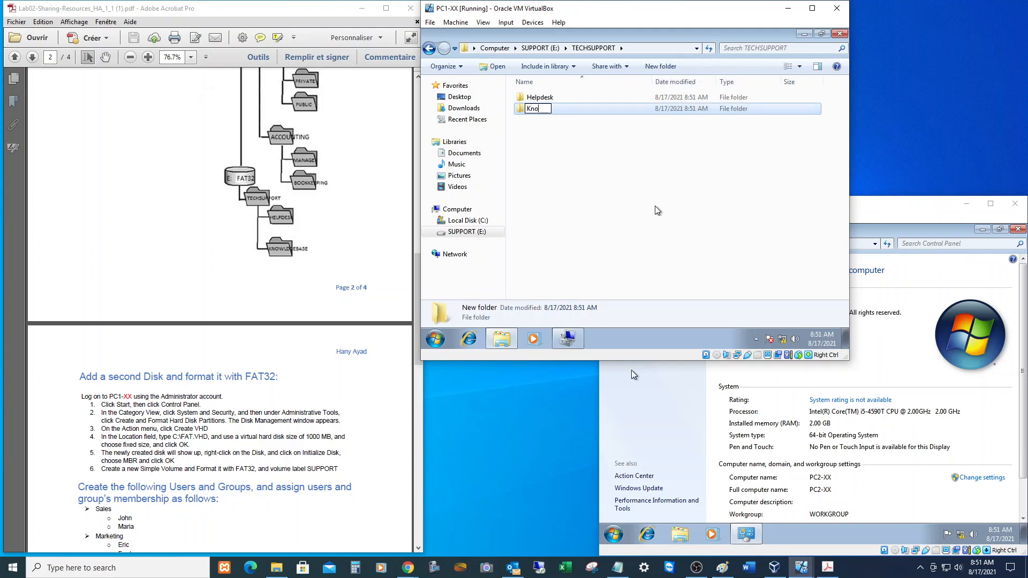
type("wledgebase")
key("Return")
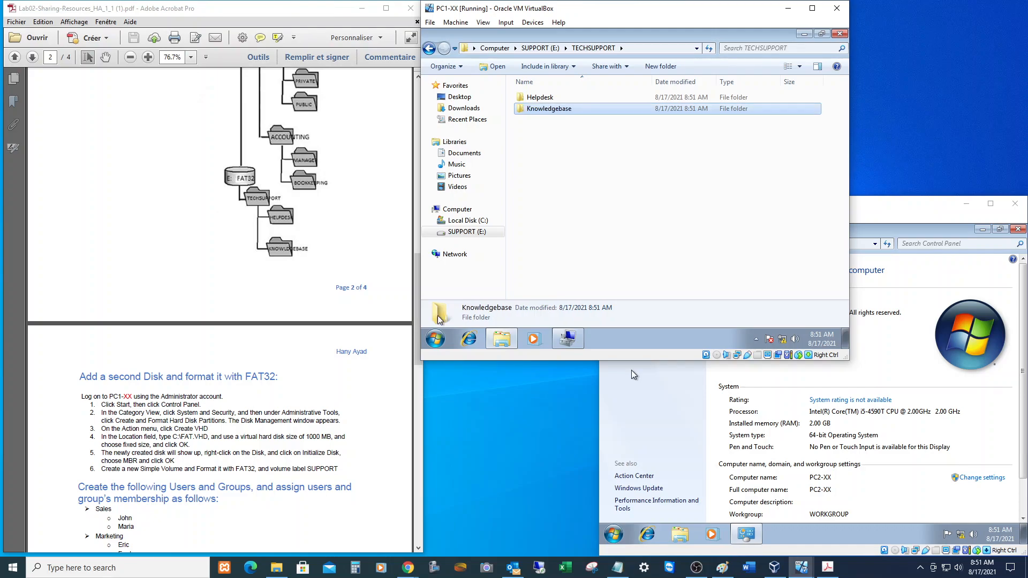
Scroll the handout to page 4, browse back to C:\Data and select the Sales folder.
scroll(220, 310, "down", 2)
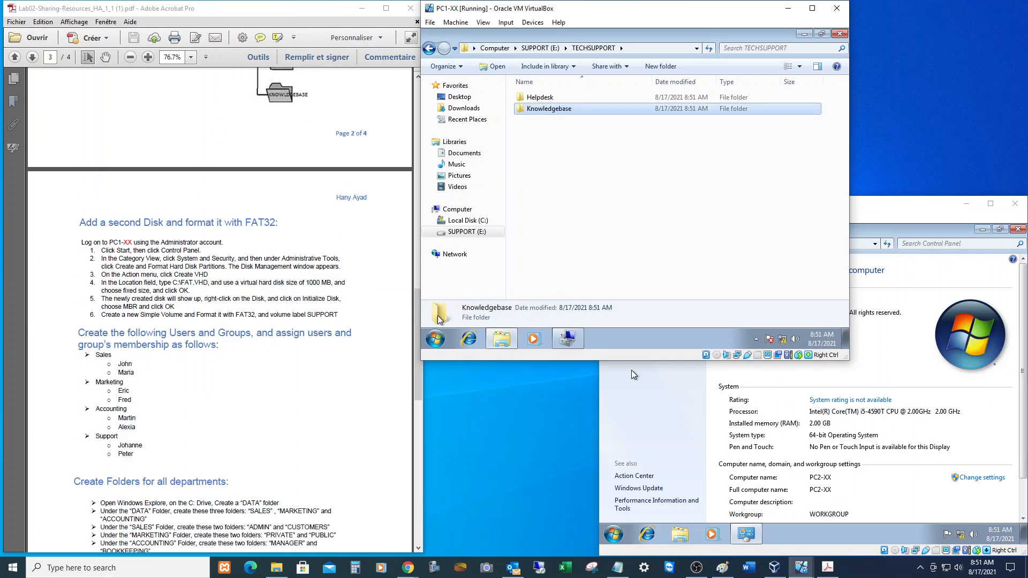
scroll(219, 310, "down", 2)
scroll(219, 310, "down", 2)
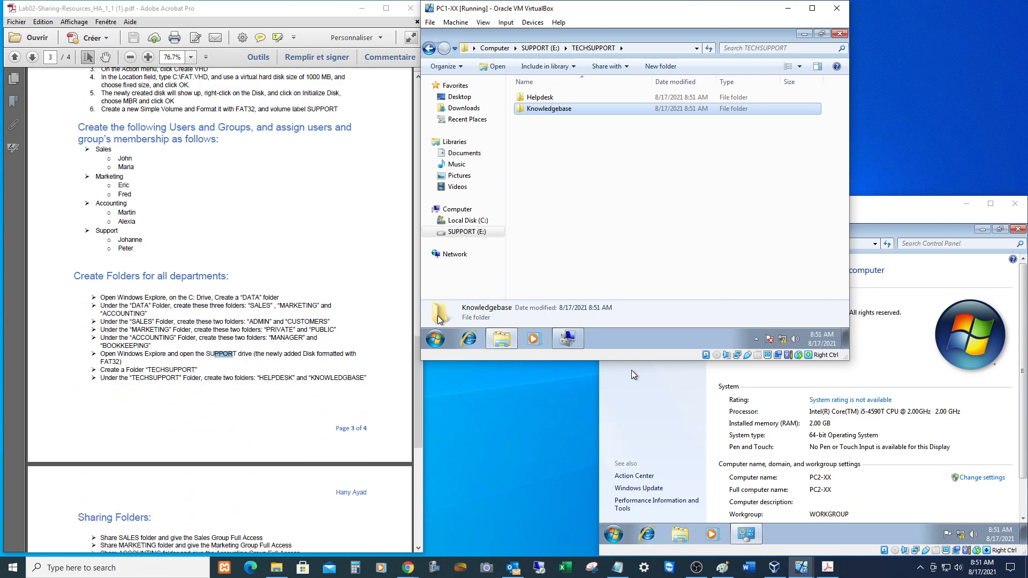
scroll(219, 310, "down", 4)
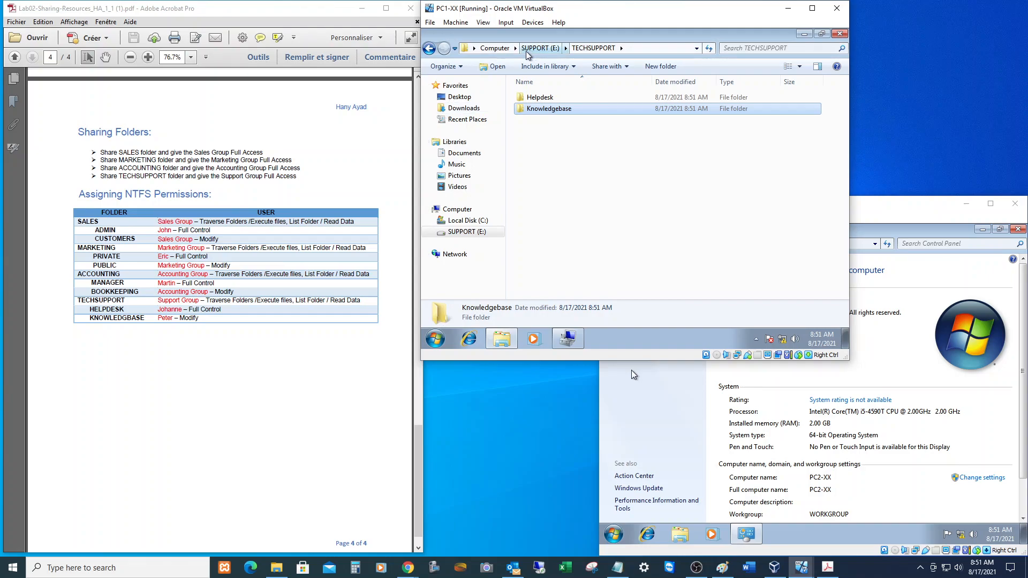
left_click(495, 49)
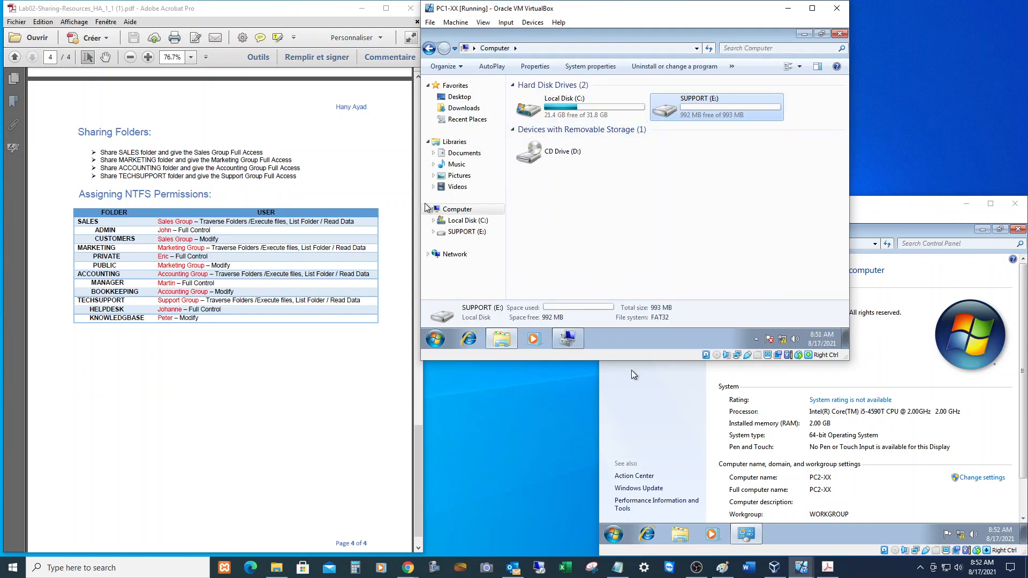
double_click(570, 105)
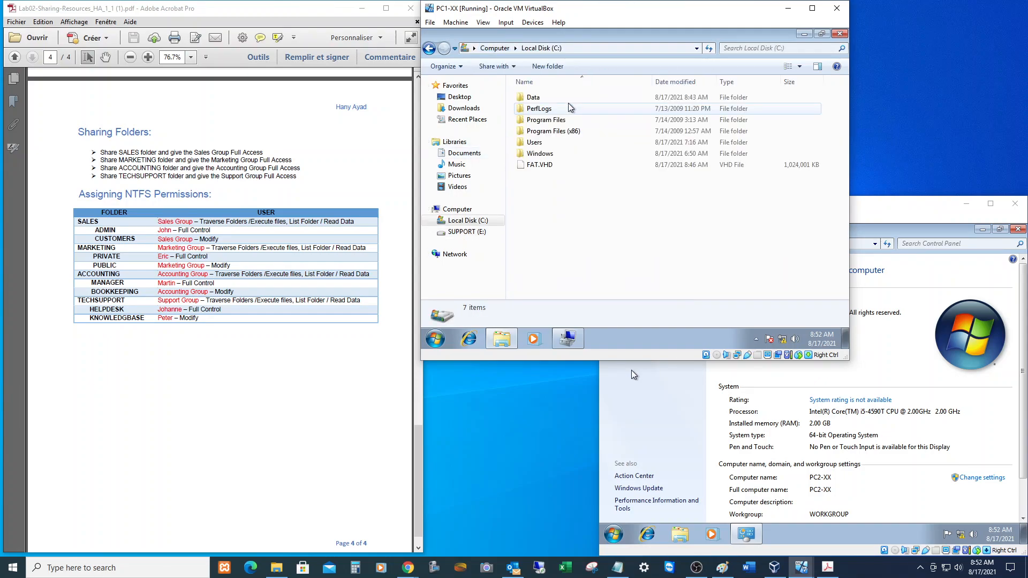
double_click(535, 98)
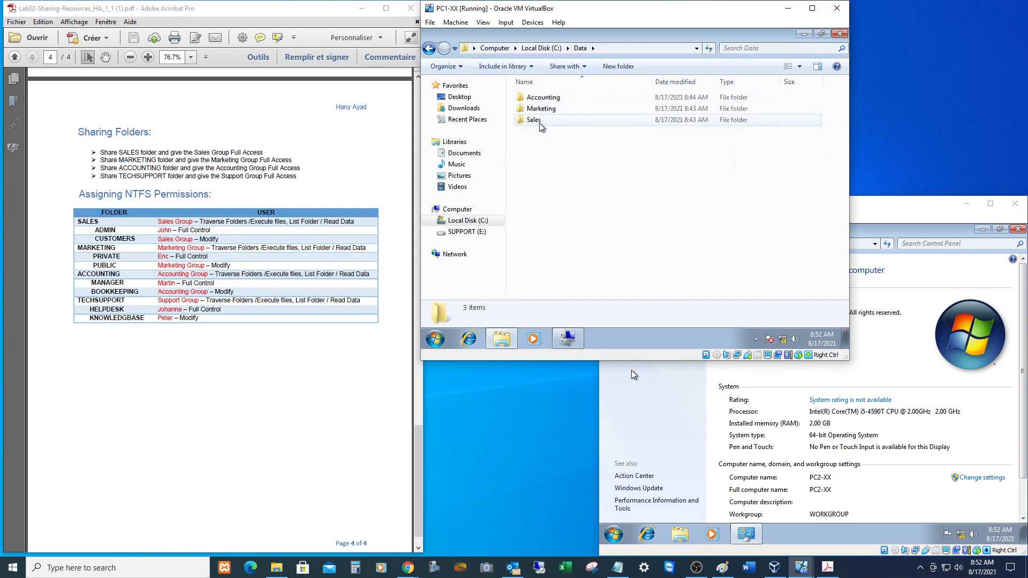
left_click(535, 120)
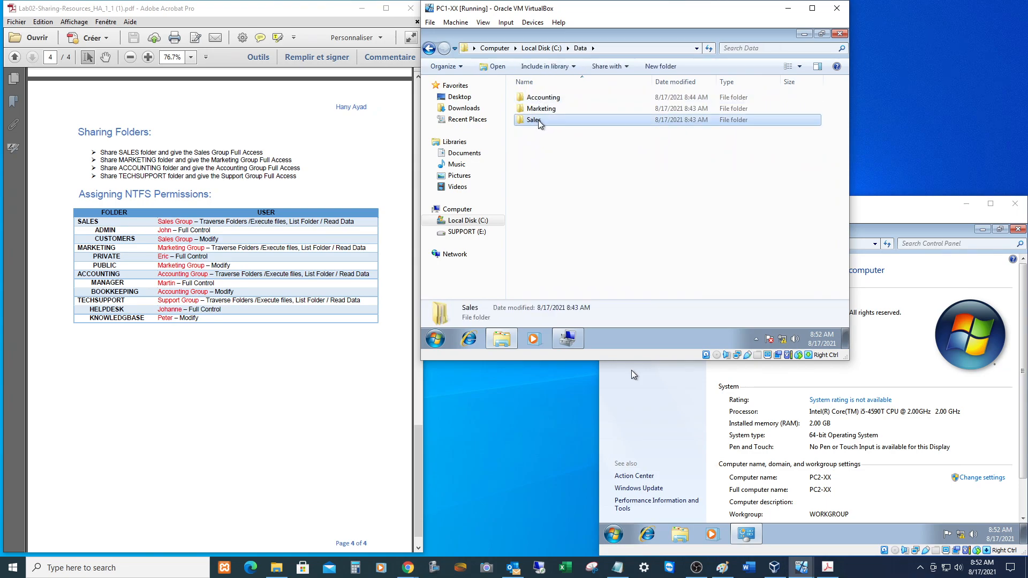
Turn on sharing for the Sales folder in its Advanced Sharing settings.
right_click(538, 120)
left_click(569, 280)
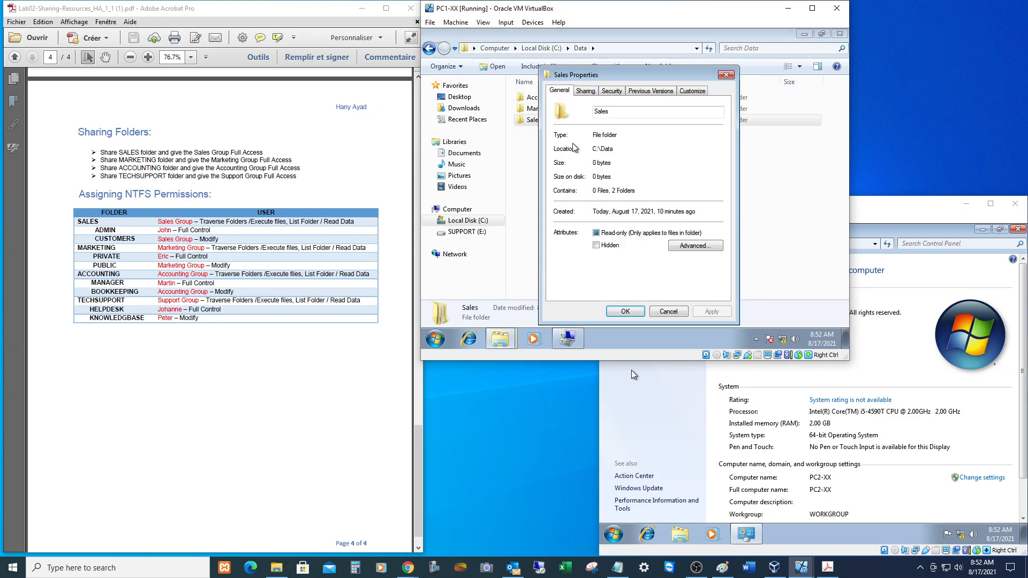
left_click(586, 91)
left_click(595, 219)
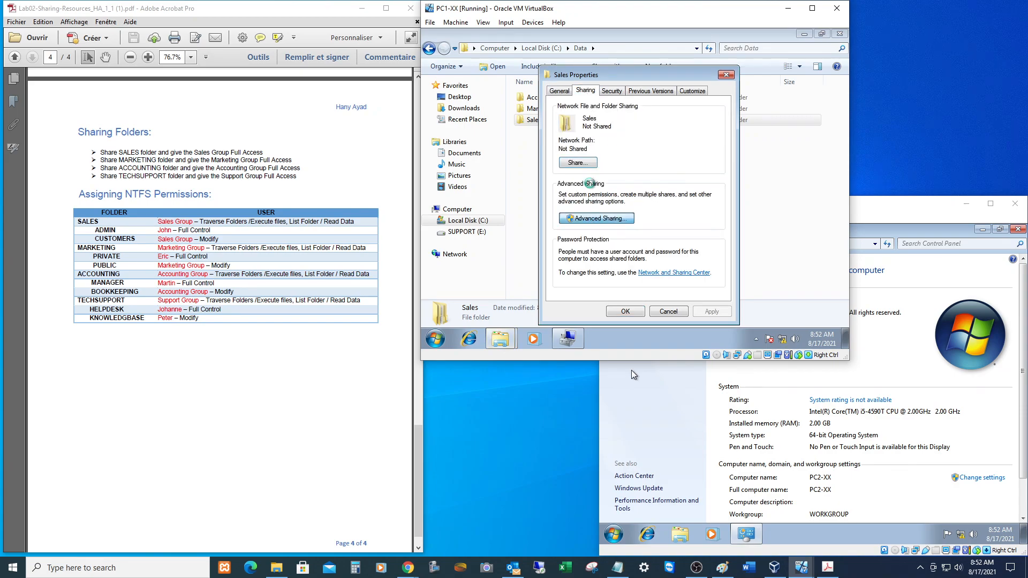
left_click(558, 109)
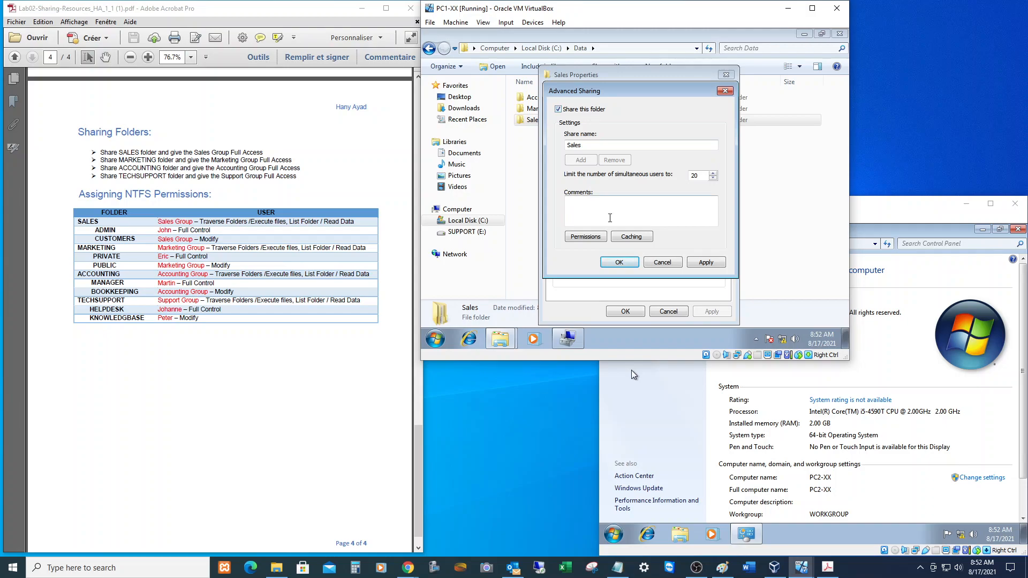
Replace Everyone with the Sales group in the Sales share permissions.
left_click(583, 237)
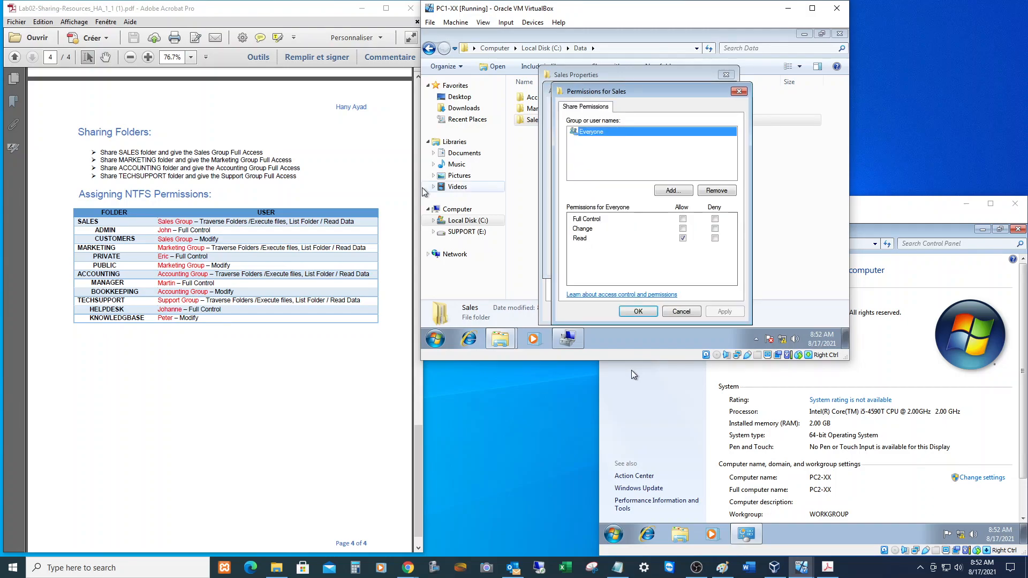
left_click(726, 194)
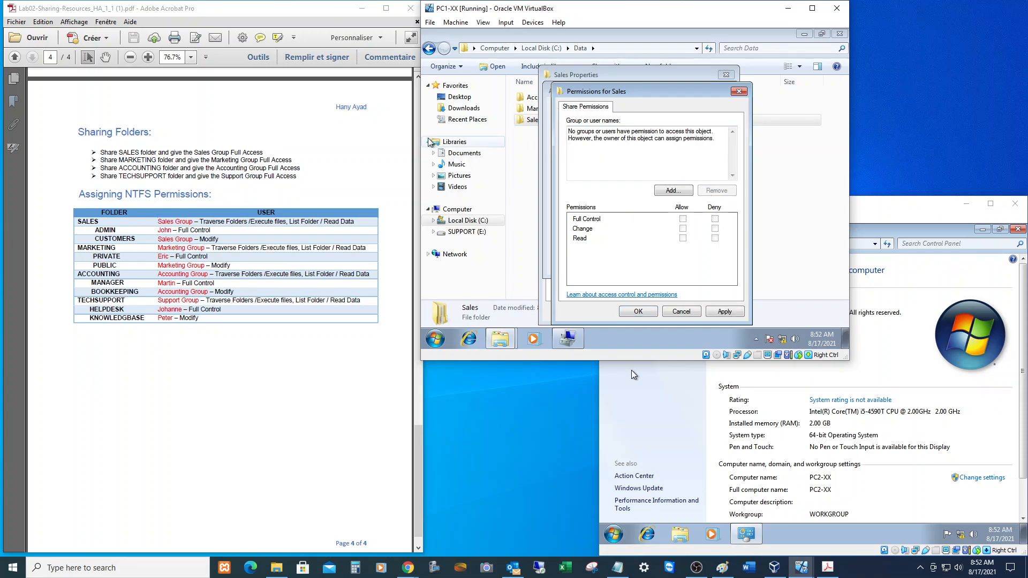
left_click(674, 191)
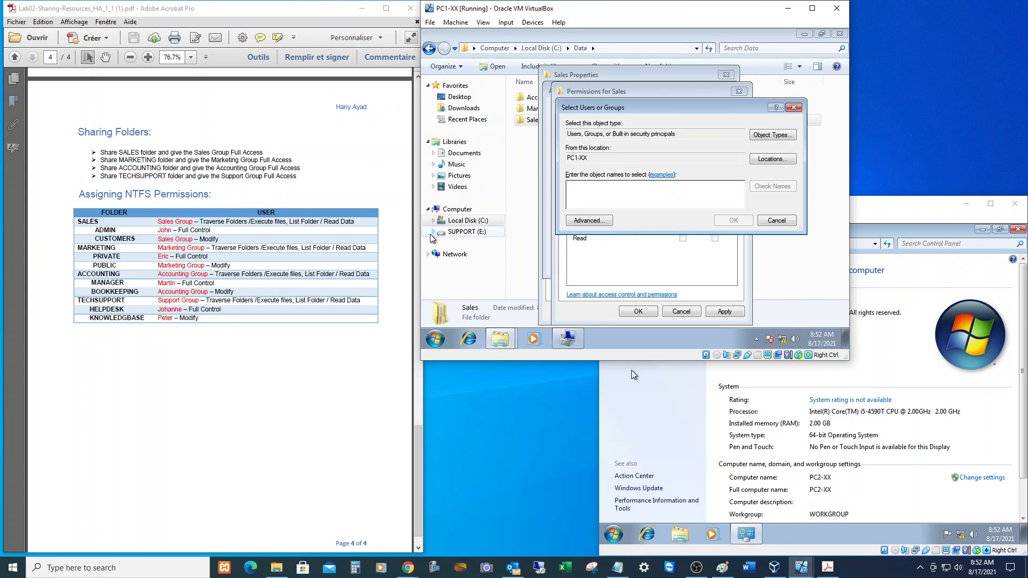
scroll(220, 310, "up", 8)
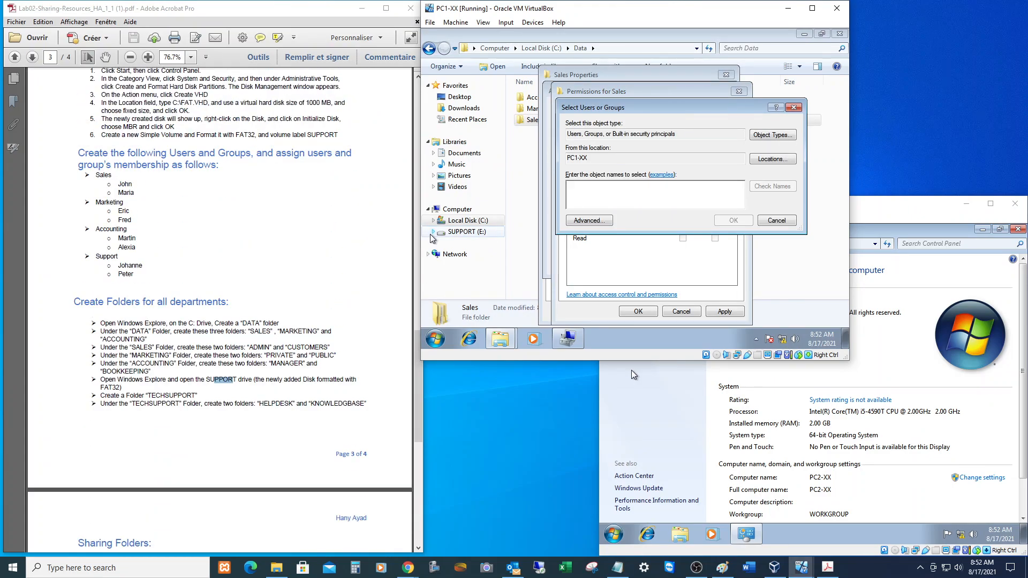
scroll(220, 310, "down", 8)
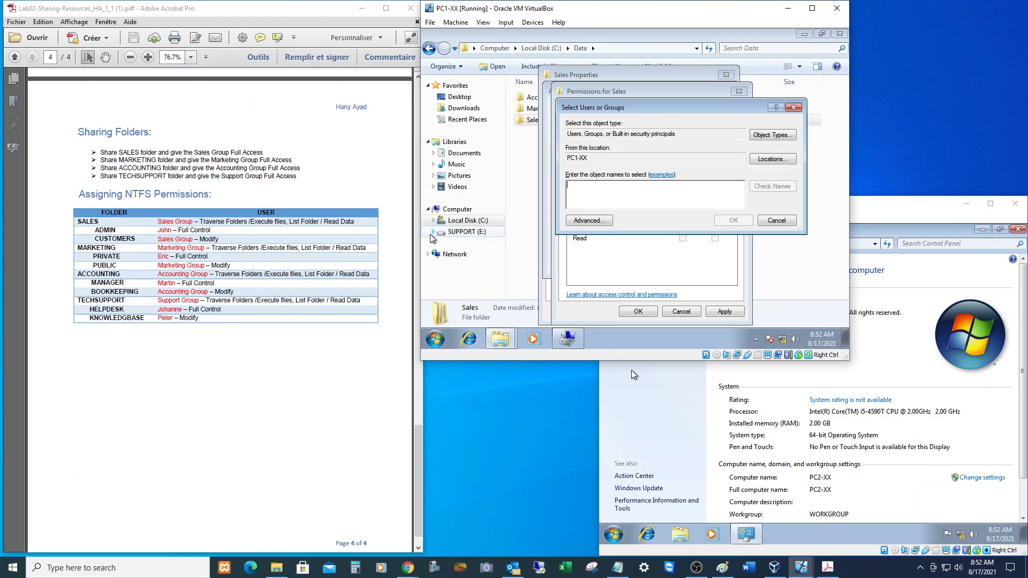
type("sales")
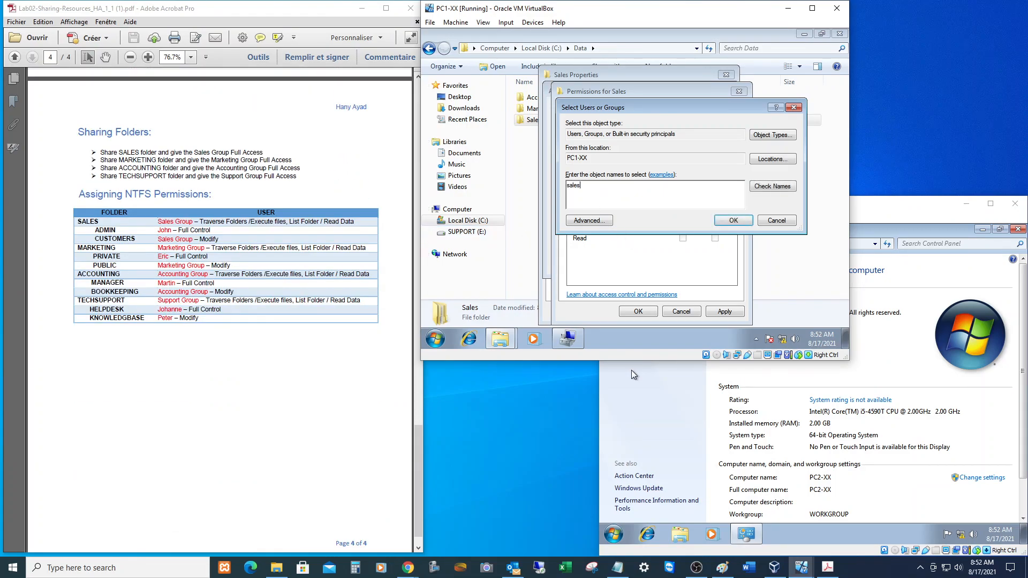
left_click(733, 220)
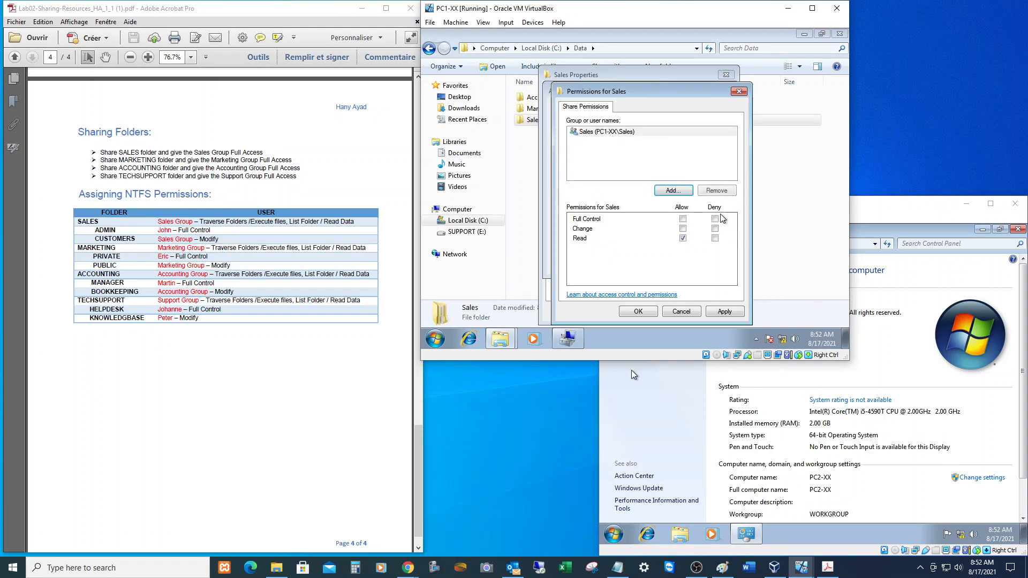
left_click(593, 135)
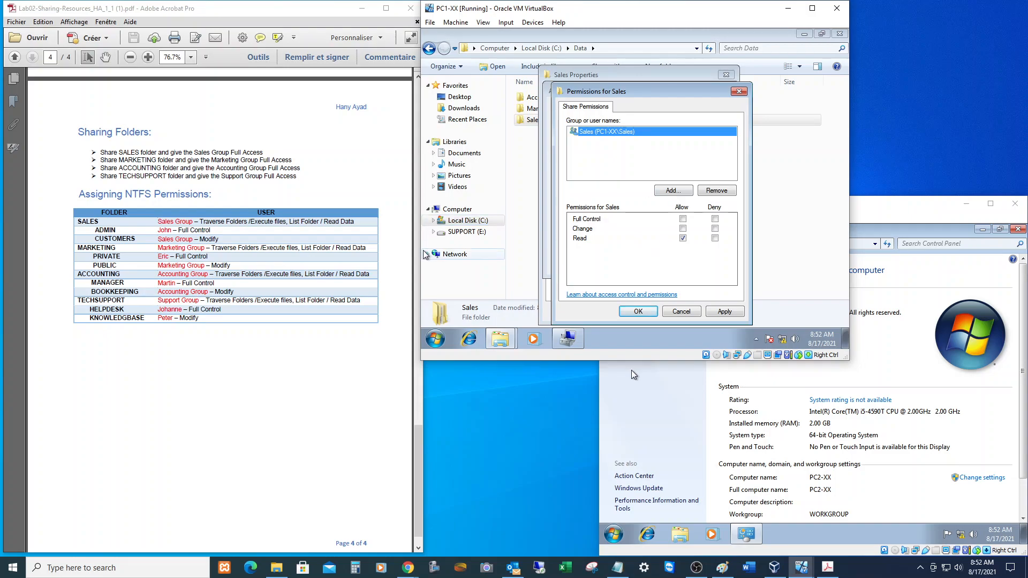
Grant the Sales group Full Control and confirm the Sales share settings.
left_click_drag(231, 152, 263, 153)
left_click(683, 219)
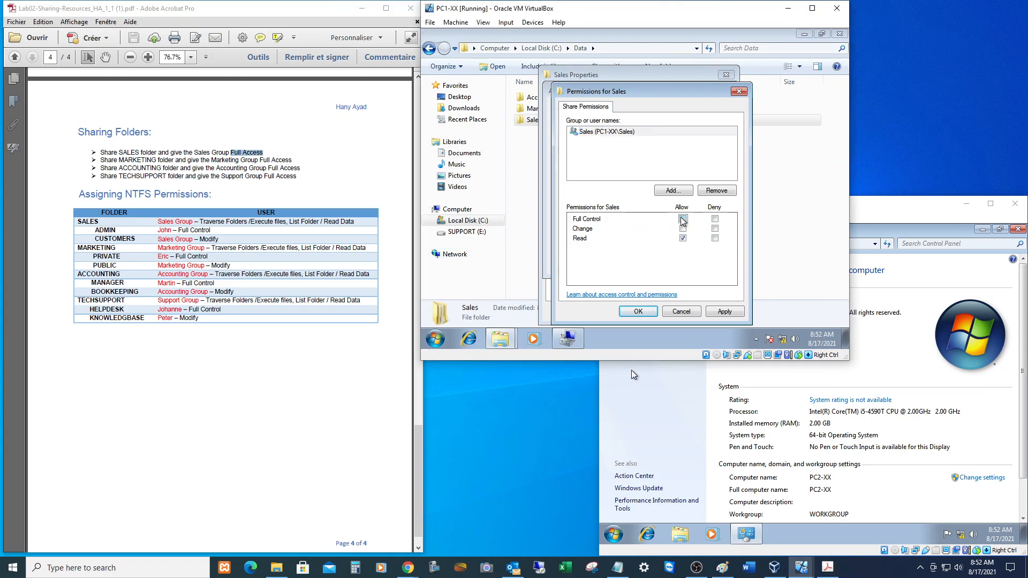
left_click(720, 313)
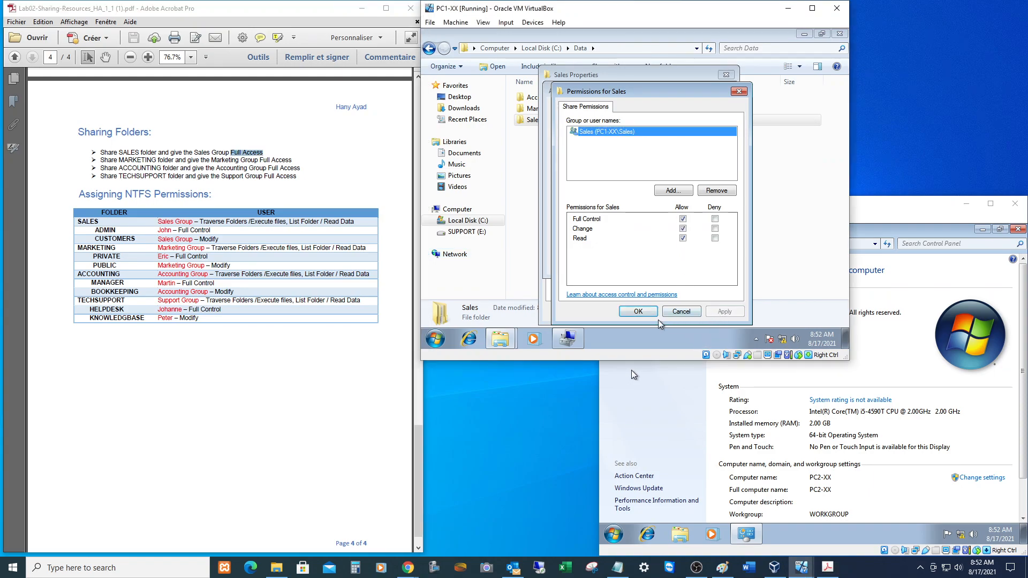
left_click(641, 309)
left_click(619, 262)
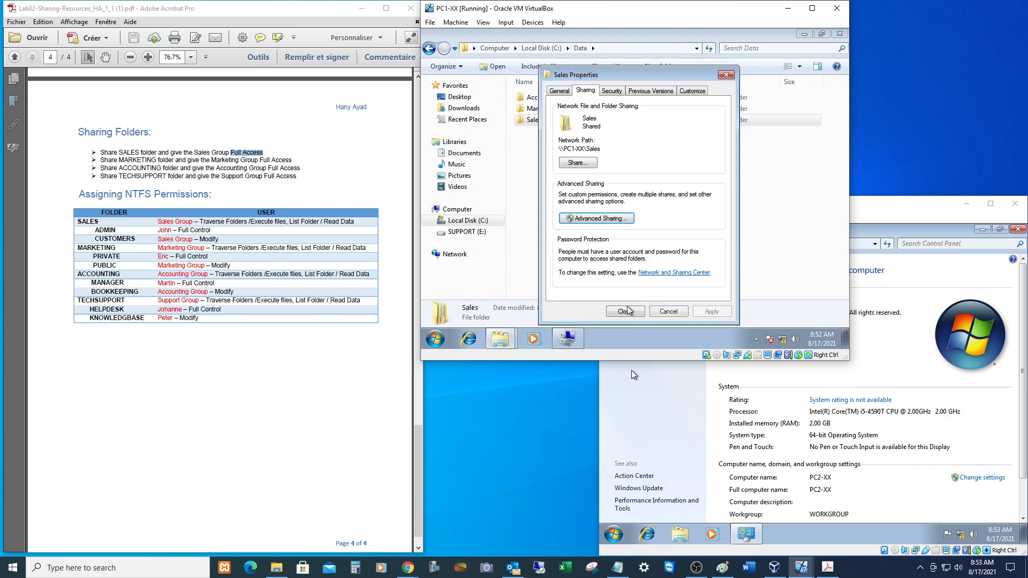
left_click(625, 311)
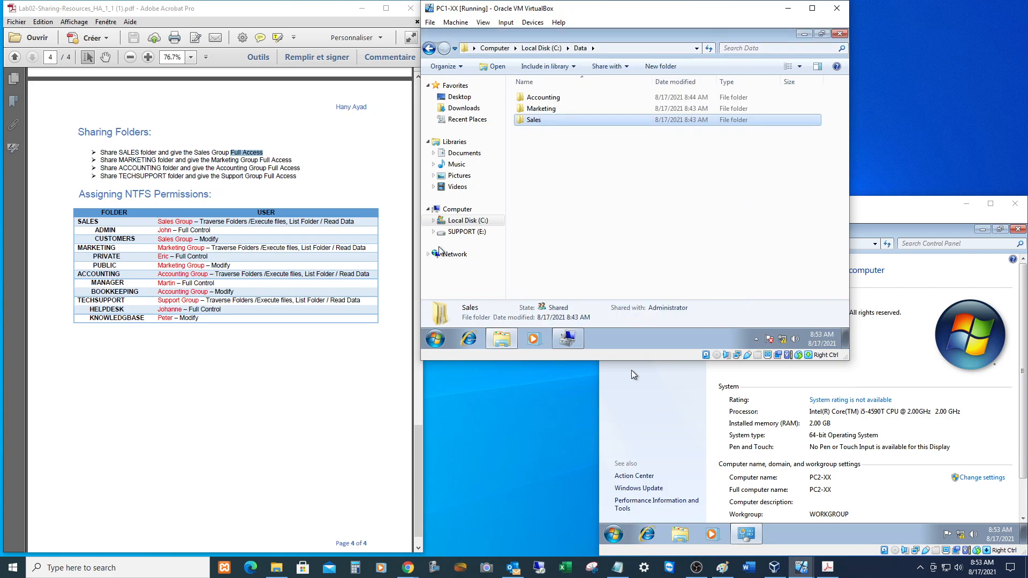
Turn on sharing for the Marketing folder in its Advanced Sharing settings.
right_click(543, 111)
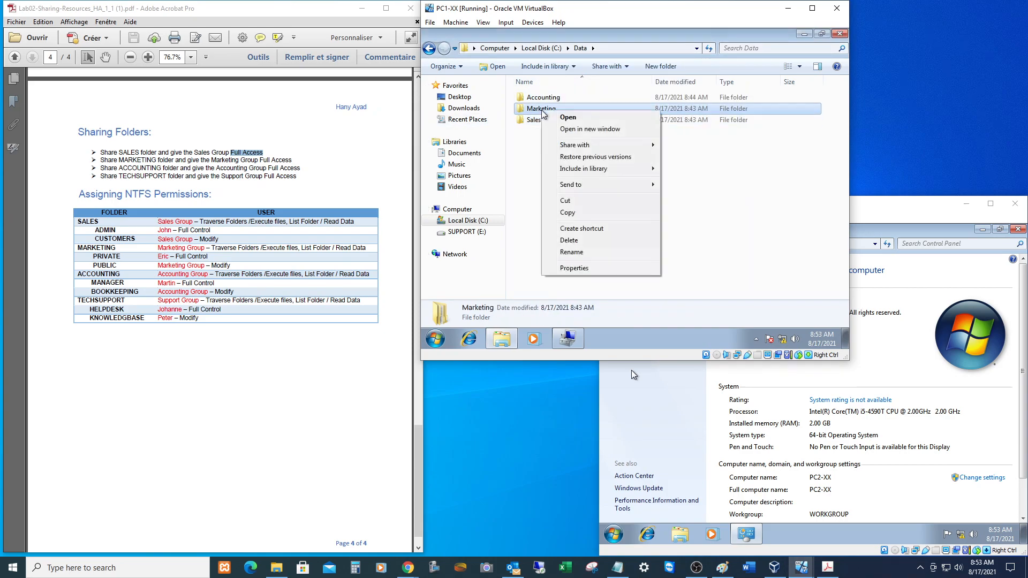
left_click(578, 268)
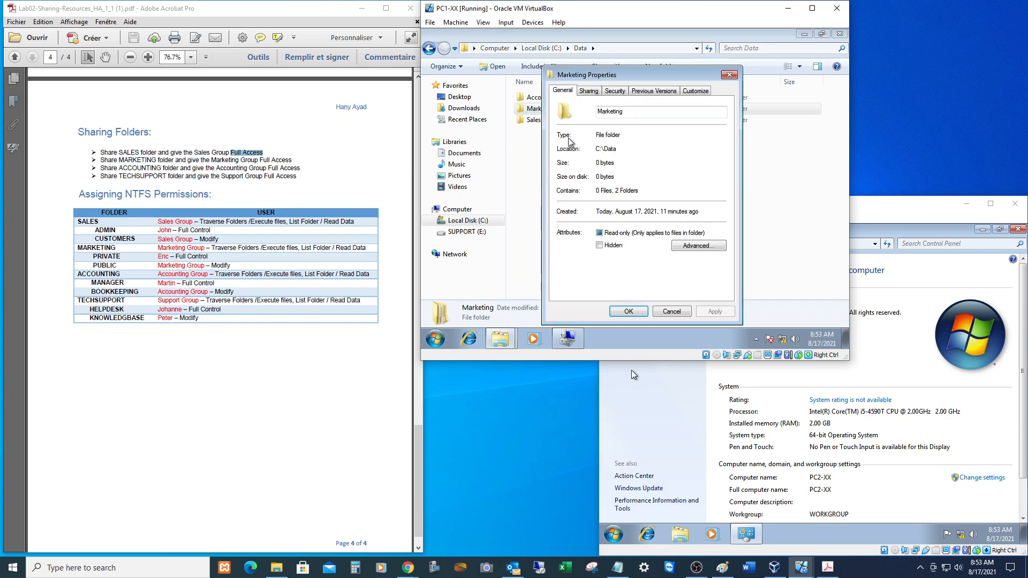
left_click(589, 91)
left_click(589, 222)
left_click(571, 109)
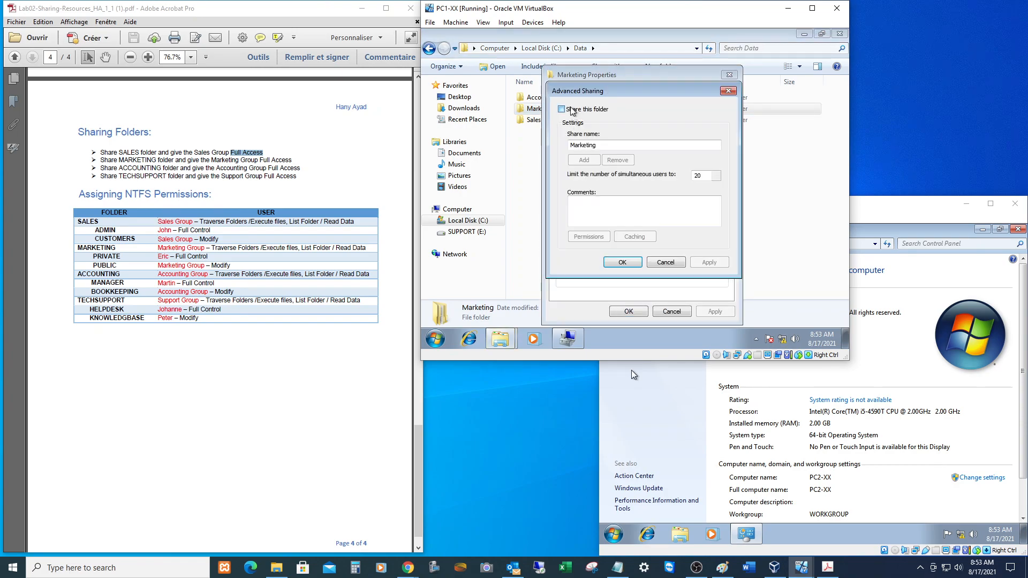
Replace Everyone with the Marketing group in the Marketing share permissions.
left_click(597, 236)
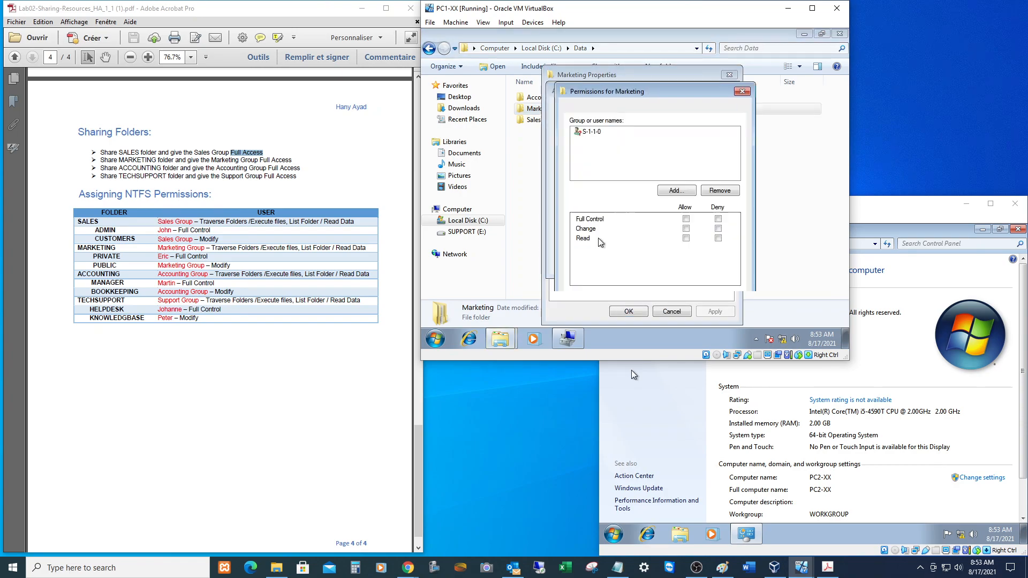
left_click(715, 191)
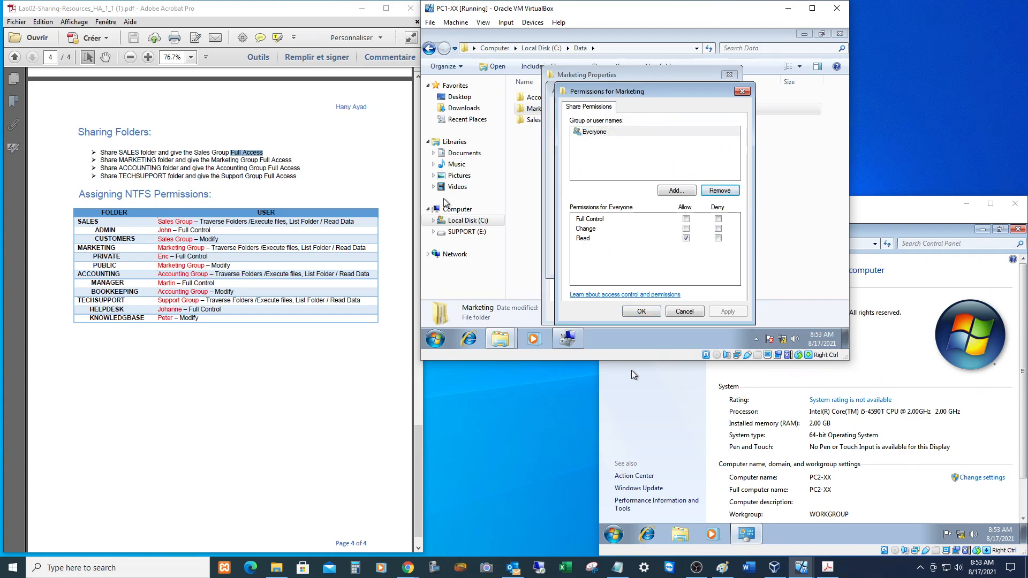
left_click(716, 193)
left_click(674, 191)
type("marketing")
left_click(732, 228)
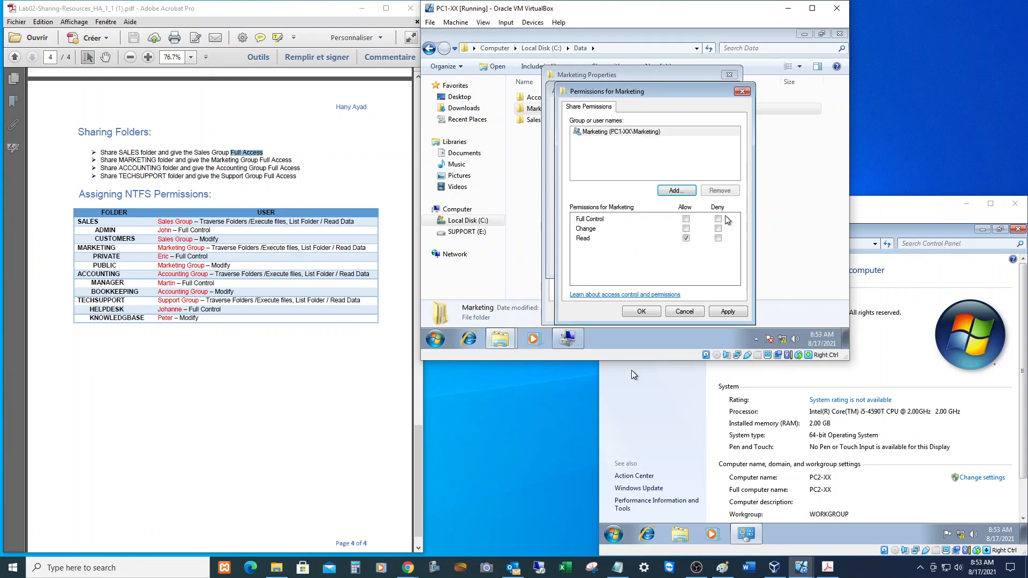
Accept the Marketing share permissions and sharing settings, closing its properties.
left_click(685, 219)
left_click(641, 311)
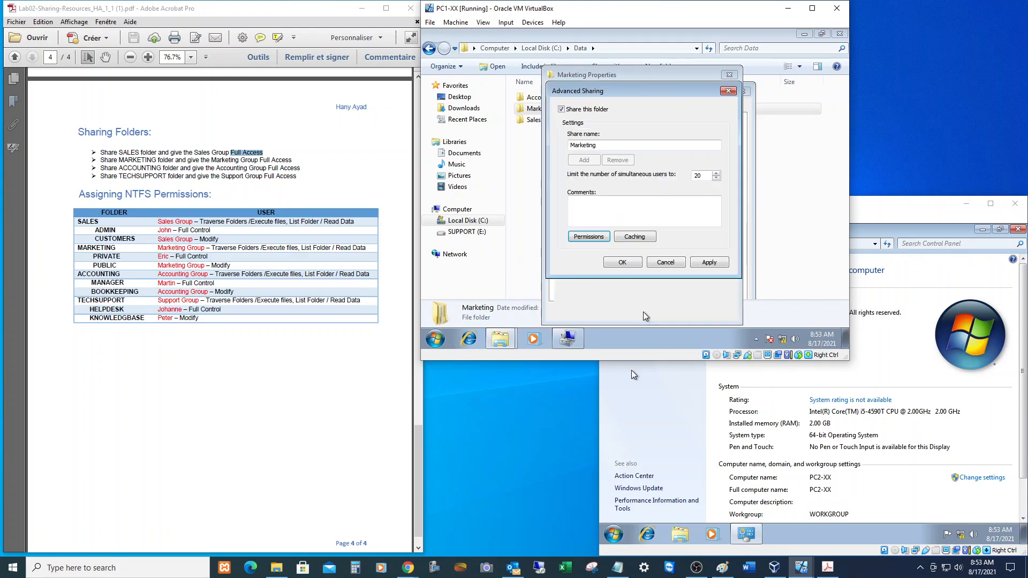
left_click(623, 263)
left_click(628, 311)
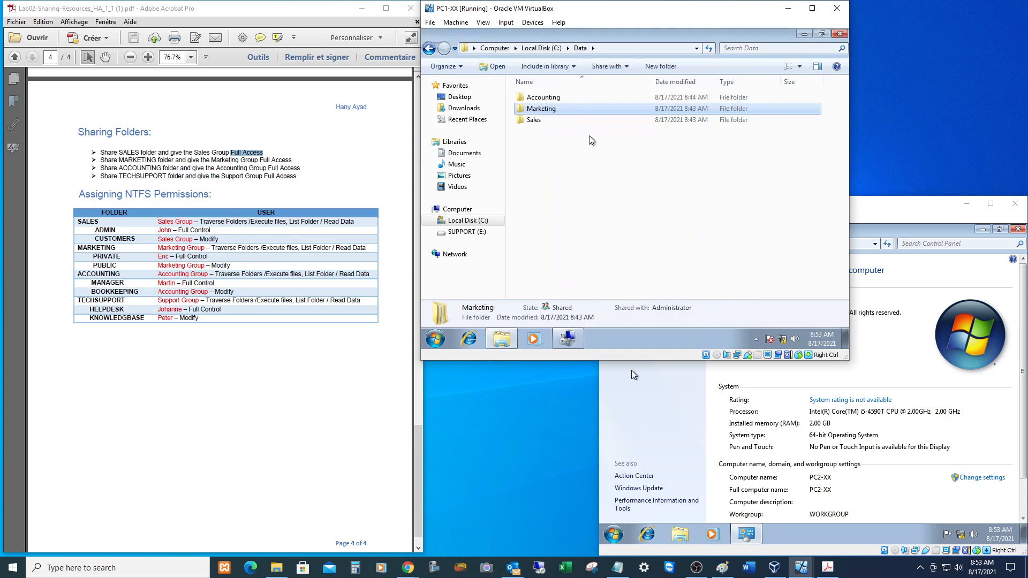
Turn on sharing for the Accounting folder in its Advanced Sharing settings.
left_click(546, 98)
right_click(546, 98)
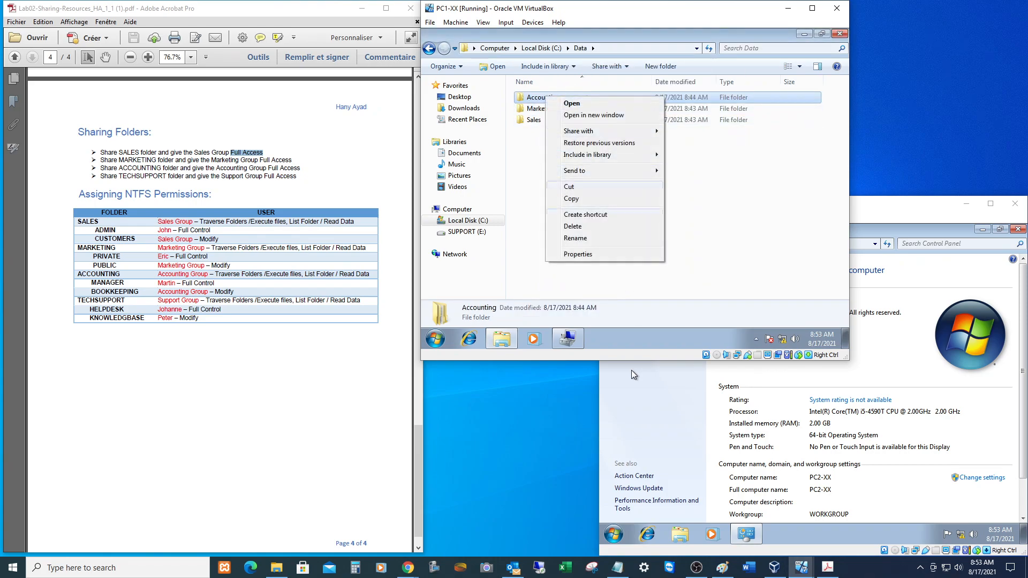
left_click(589, 251)
left_click(590, 91)
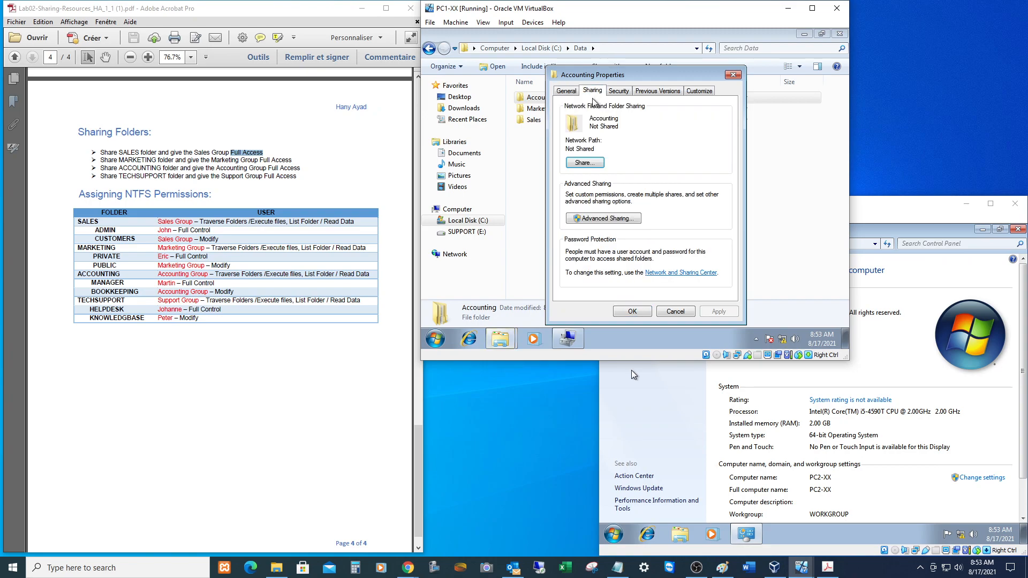
left_click(589, 216)
left_click(564, 109)
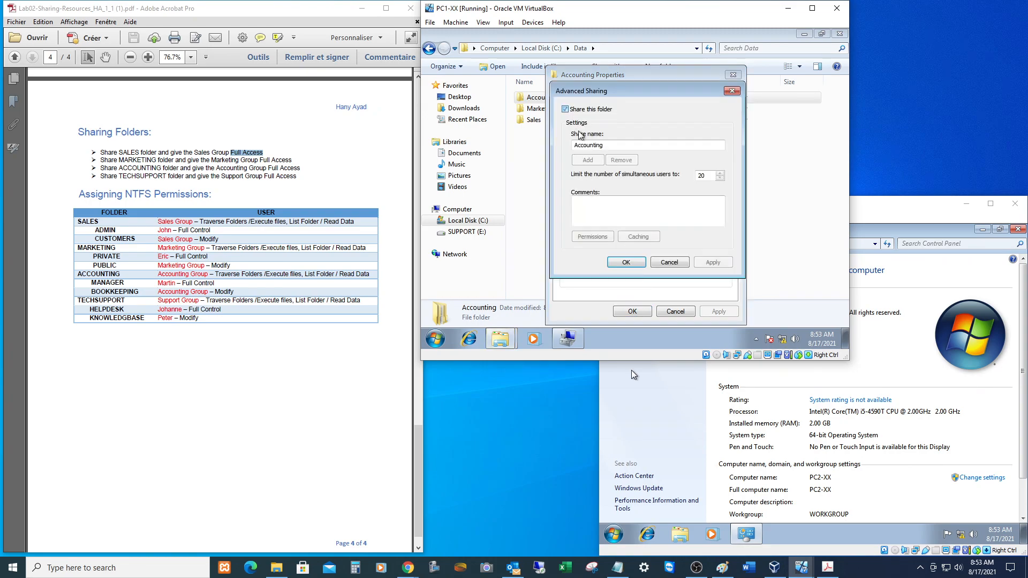
Replace Everyone with the Accounting group in the Accounting share permissions.
left_click(594, 236)
left_click(708, 193)
left_click(680, 191)
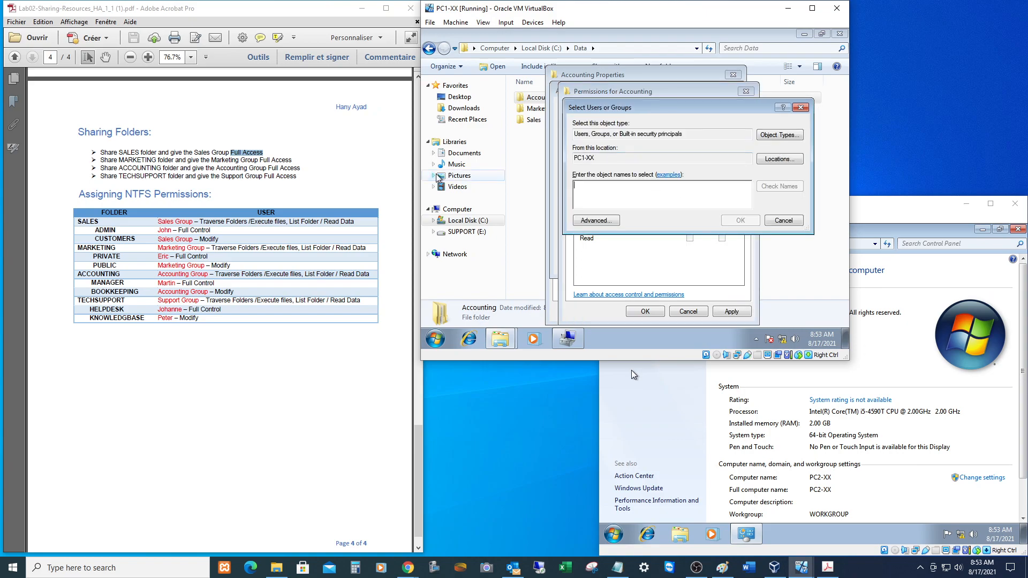
type("accoun")
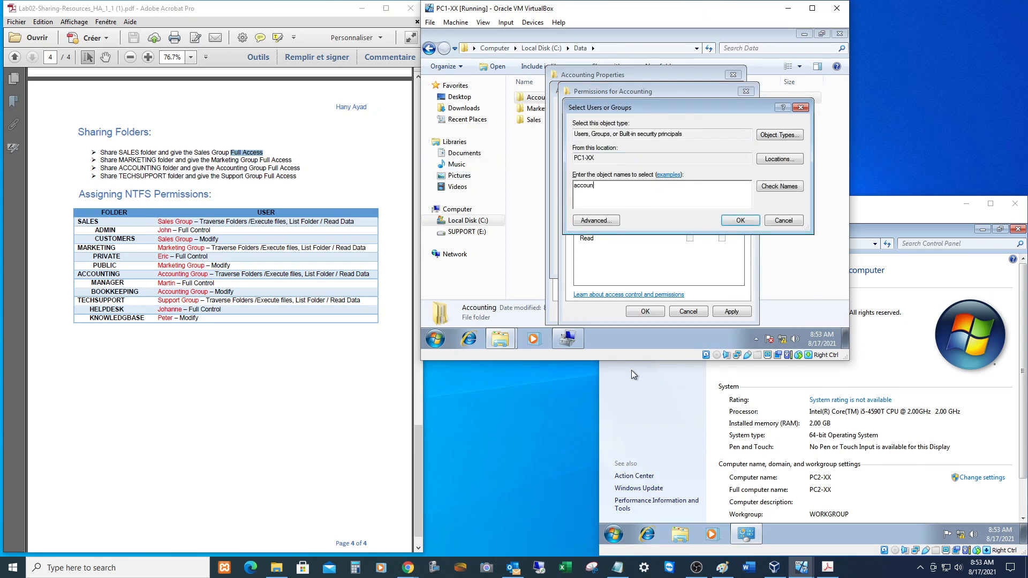
type("ting")
key("Return")
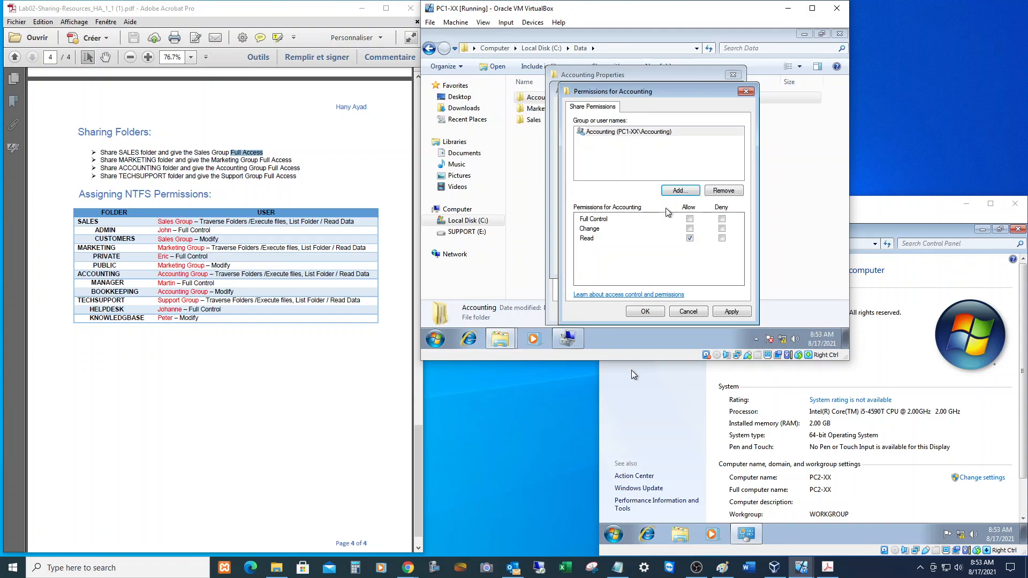
Give the Accounting group Full Control, confirm the sharing, and return to Local Disk (C:).
left_click(689, 219)
left_click(650, 311)
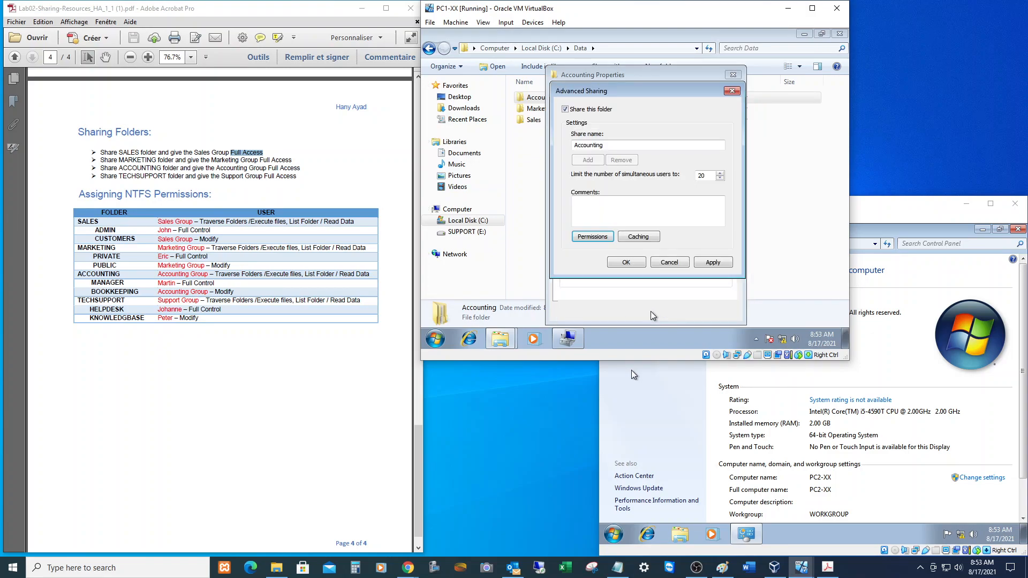
left_click(626, 261)
left_click(632, 310)
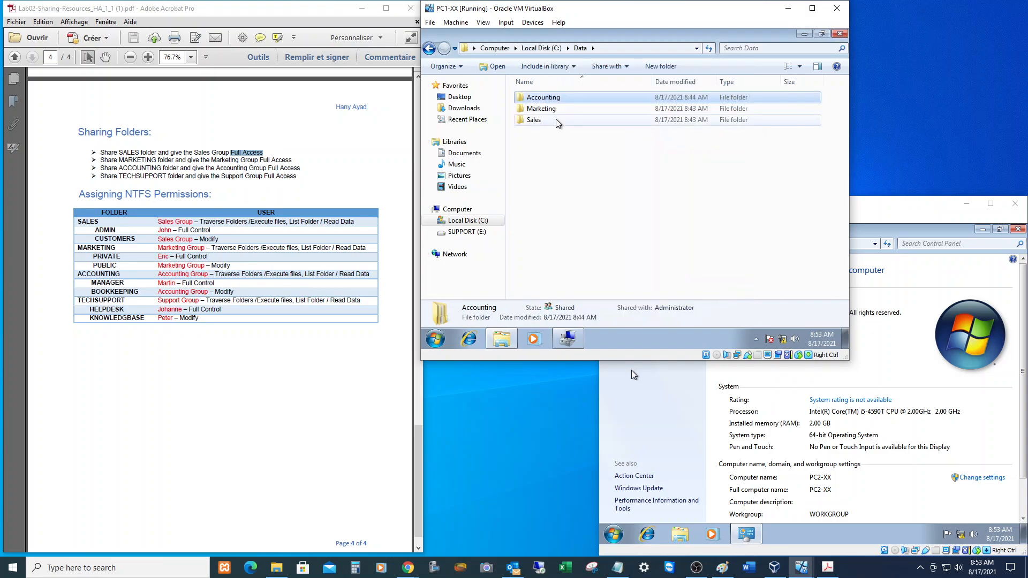
left_click(544, 47)
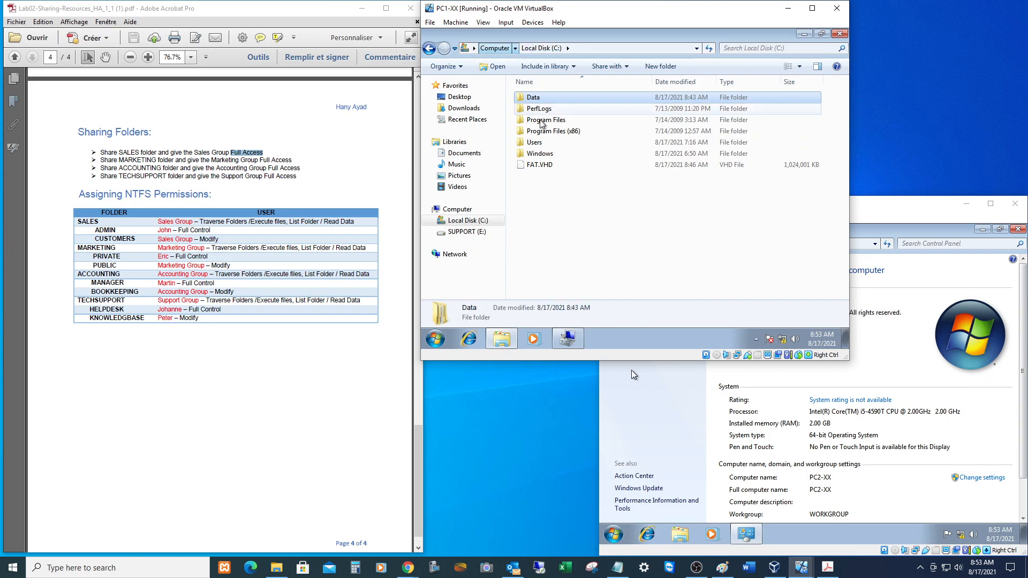
On SUPPORT (E:), turn on sharing for the TECHSUPPORT folder.
left_click(463, 232)
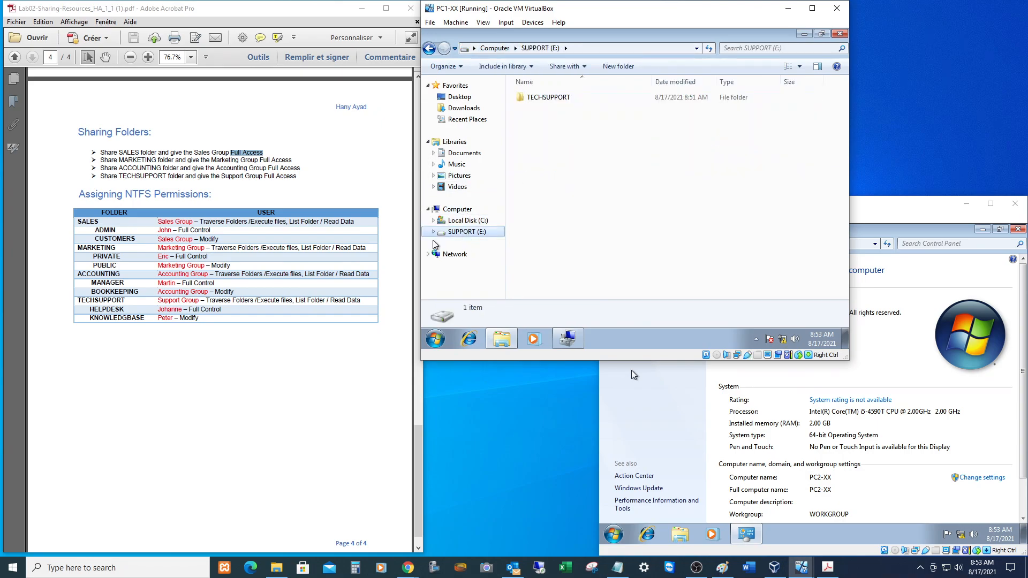
left_click(546, 98)
right_click(538, 97)
left_click(575, 254)
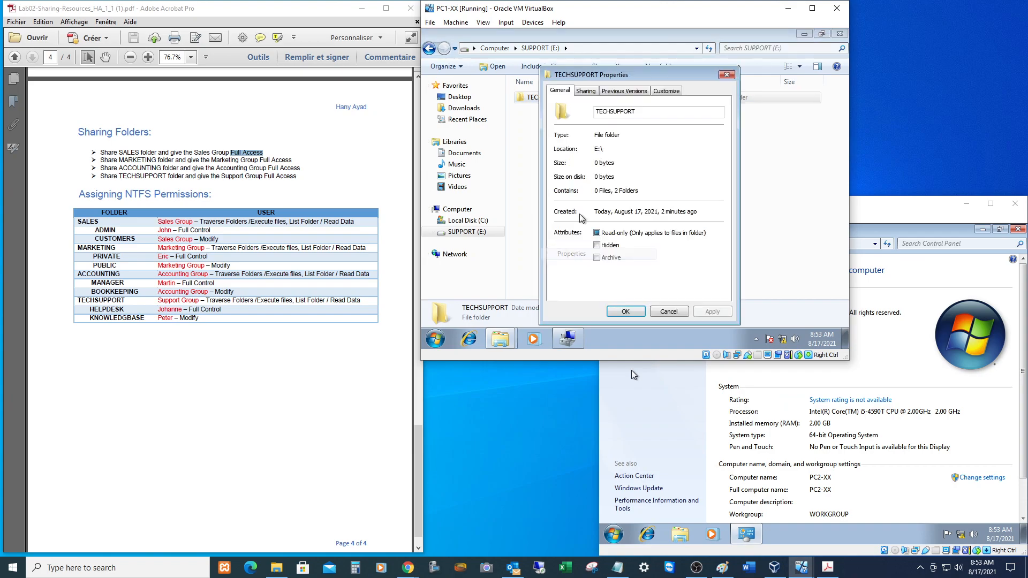
left_click(588, 91)
left_click(595, 219)
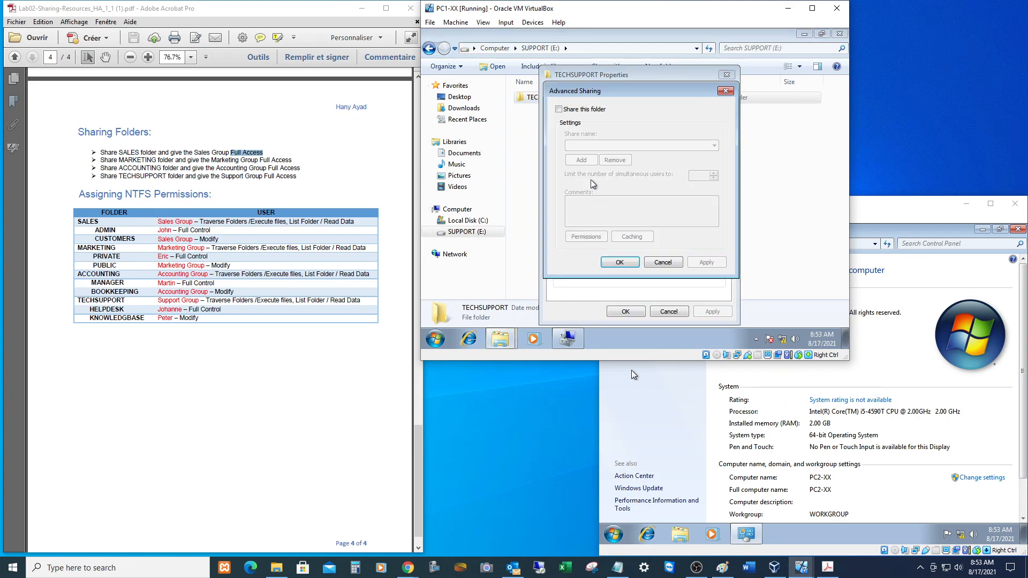
left_click(570, 110)
Replace Everyone with the Support group in the TECHSUPPORT share permissions.
left_click(589, 236)
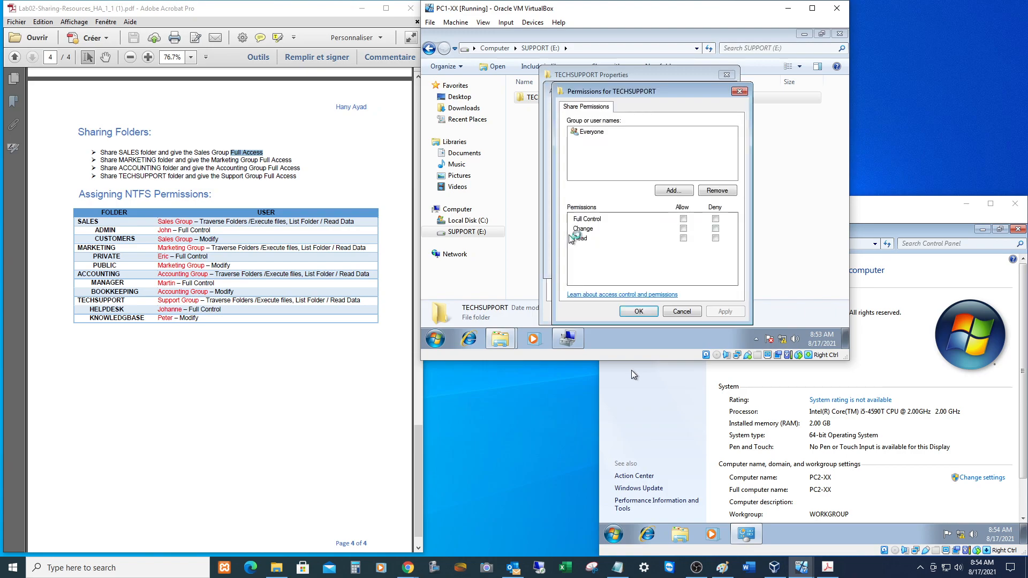
left_click(715, 192)
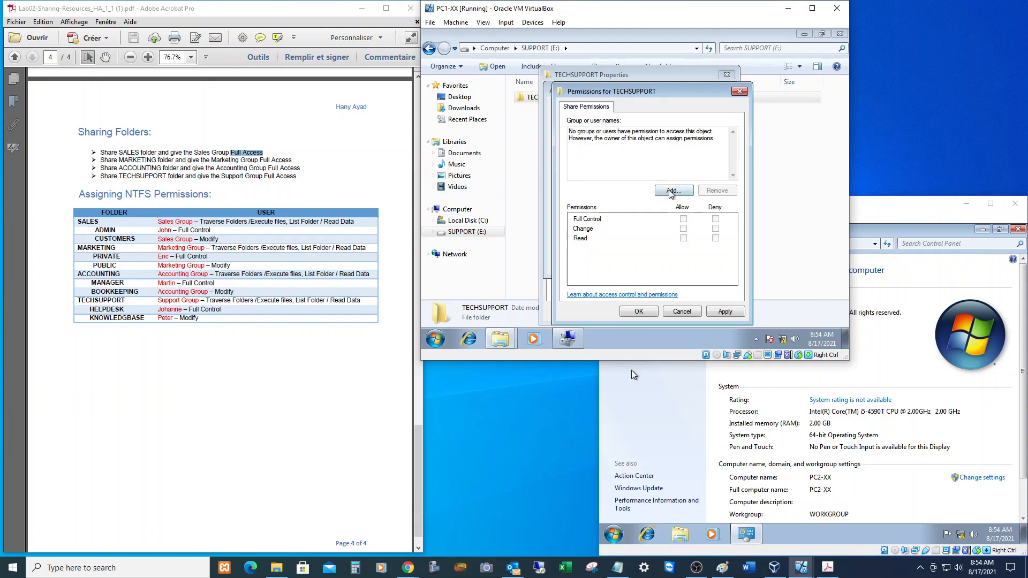
left_click(669, 191)
type("s")
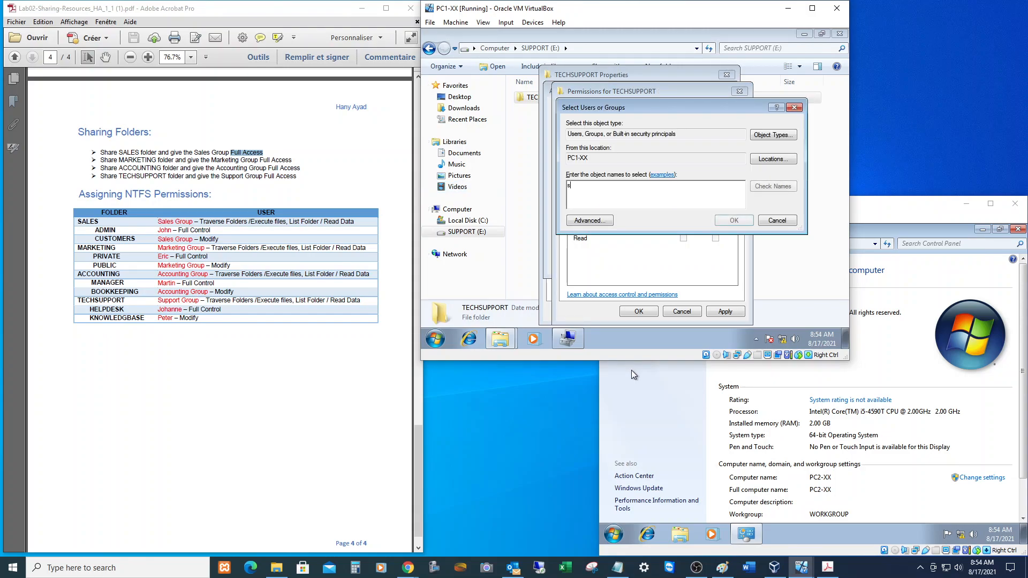
type("uppor")
key("Return")
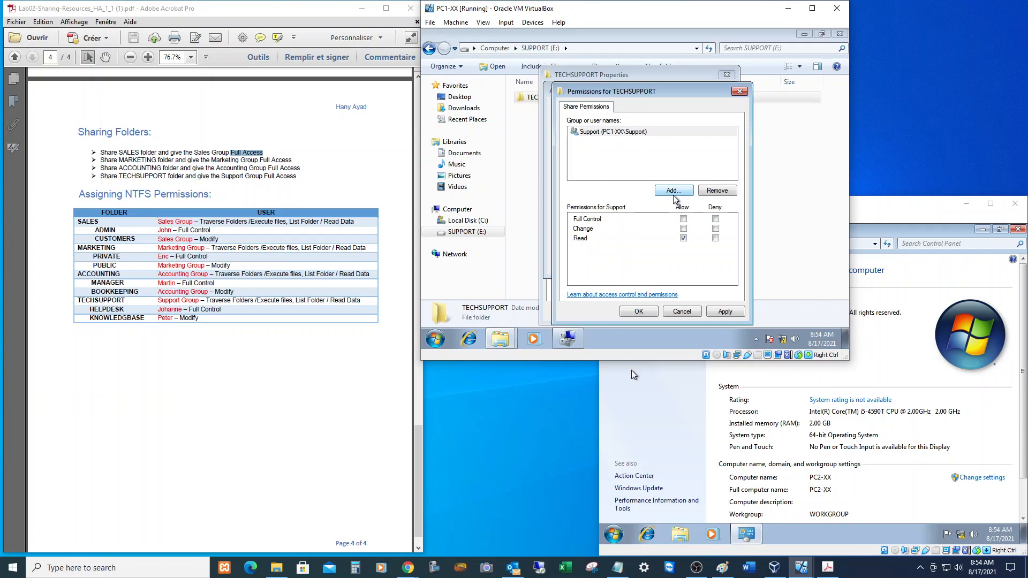
Give the Support group Full Control, confirm the sharing, and return to the drives overview.
left_click(683, 219)
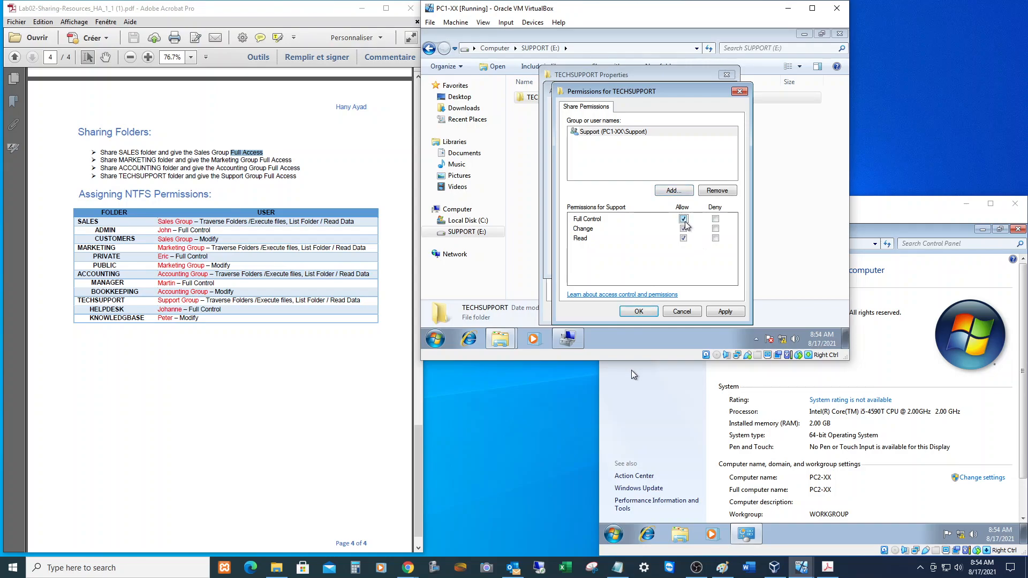
left_click(639, 311)
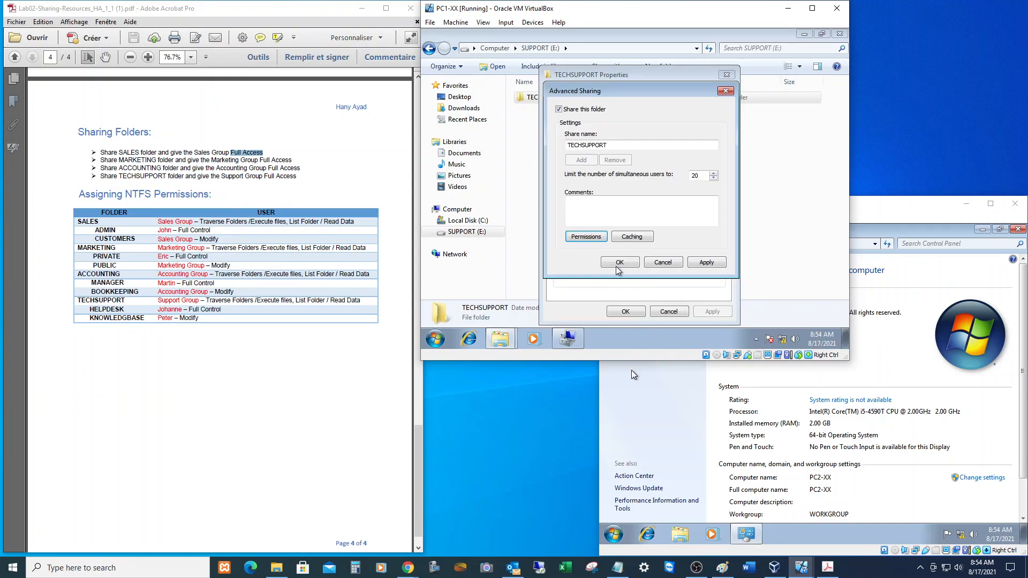
left_click(616, 264)
left_click(630, 310)
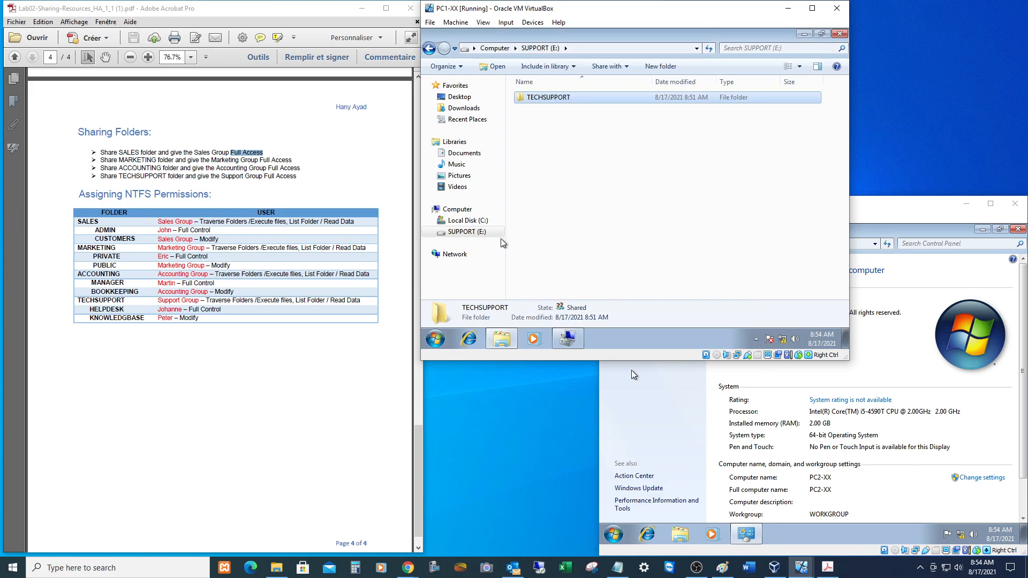
left_click(484, 48)
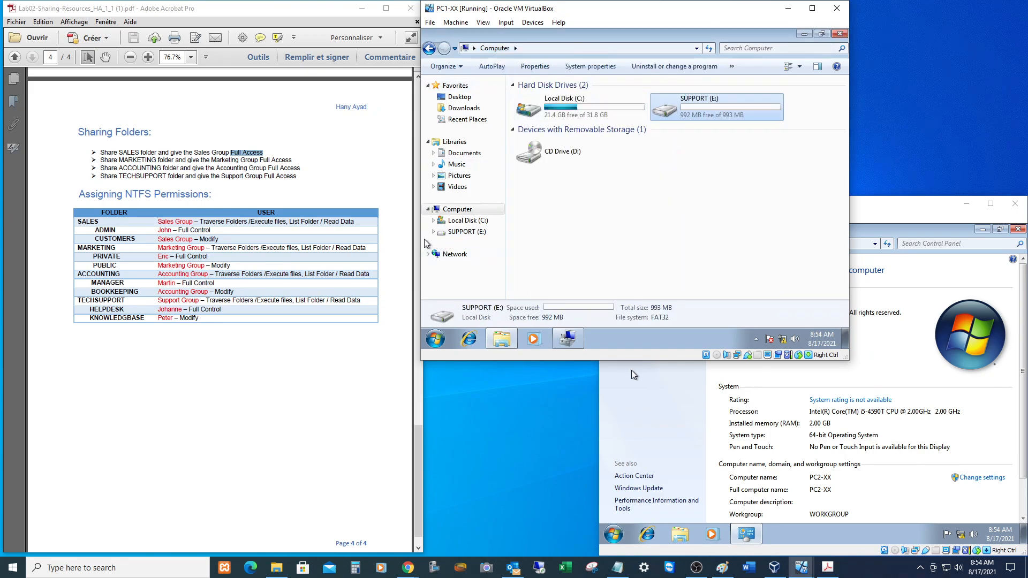
scroll(220, 307, "up", 20)
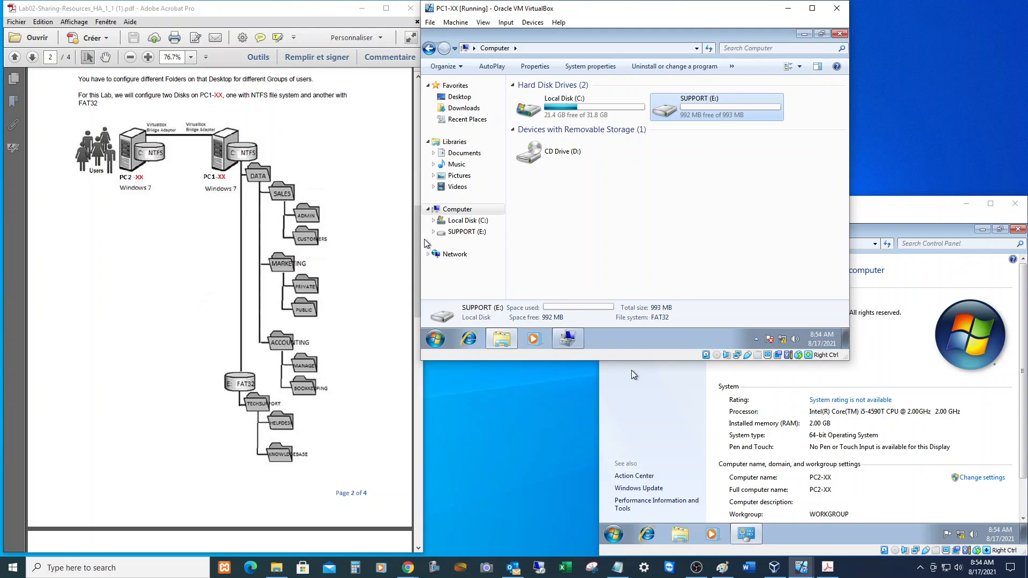
scroll(220, 308, "down", 10)
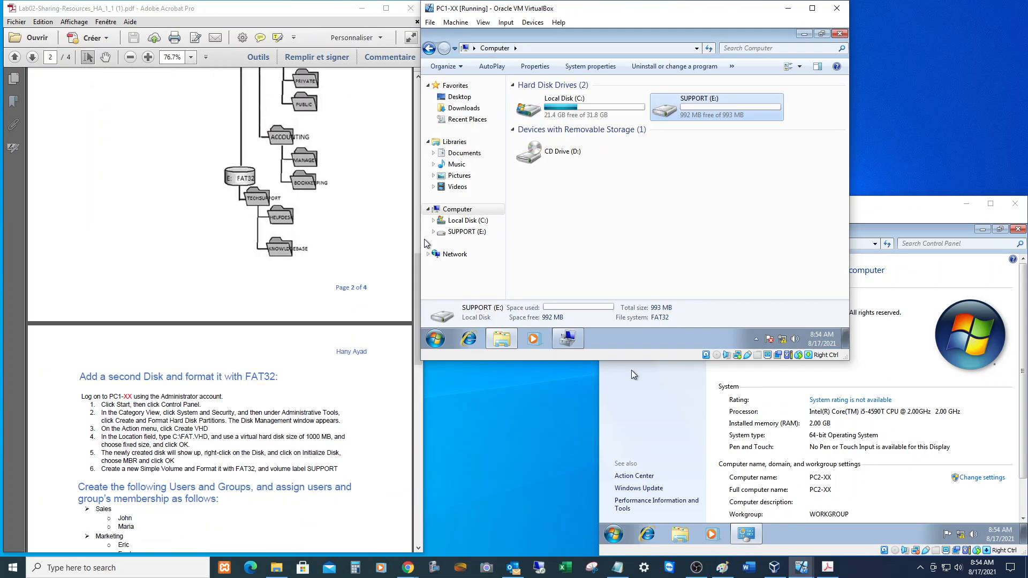
scroll(220, 308, "down", 8)
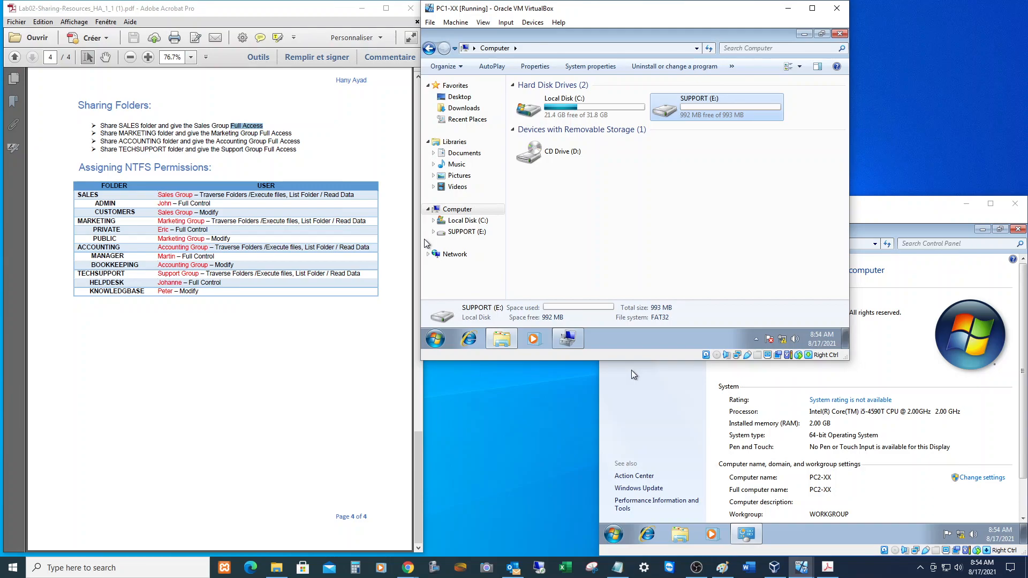
Inspect the Sales folder's Security tab in C:\Data without changes, then return to Local Disk (C:).
double_click(555, 101)
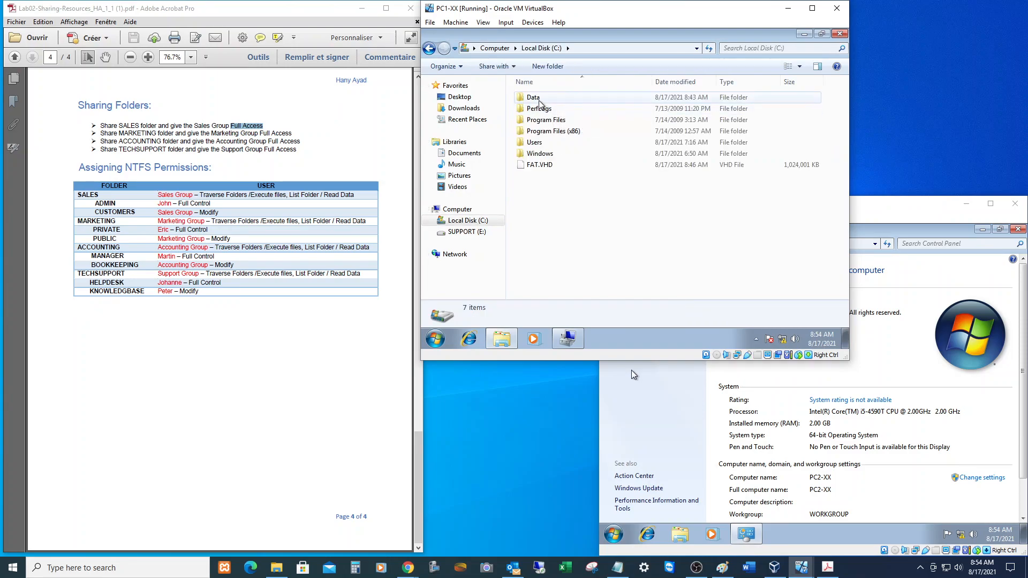
double_click(538, 100)
right_click(531, 118)
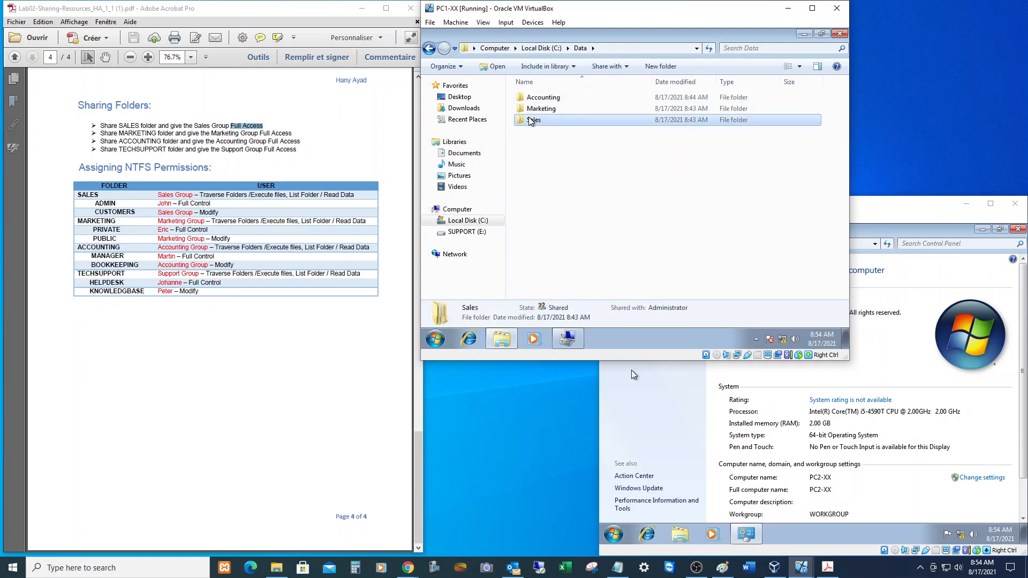
left_click(561, 276)
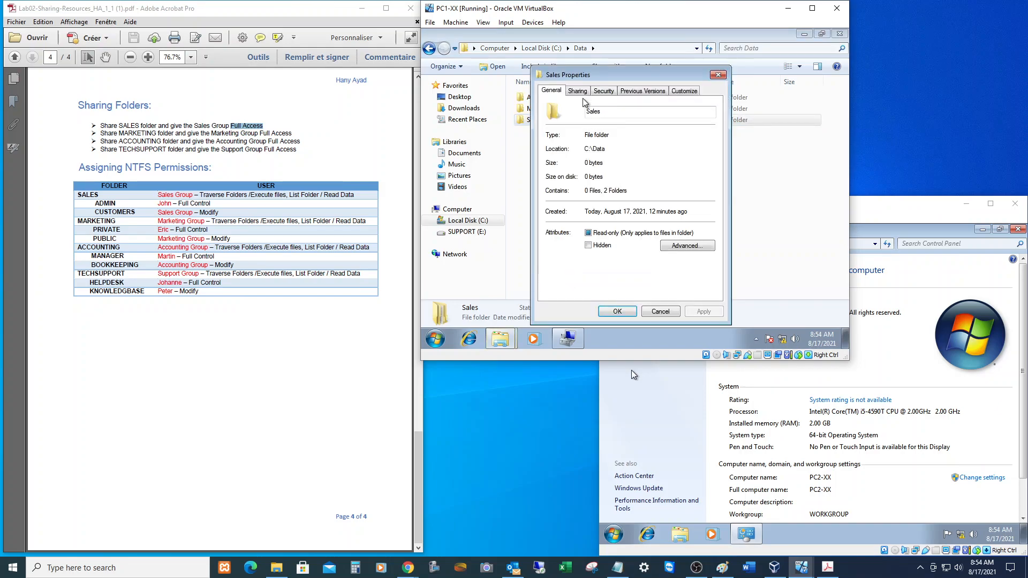
left_click(604, 96)
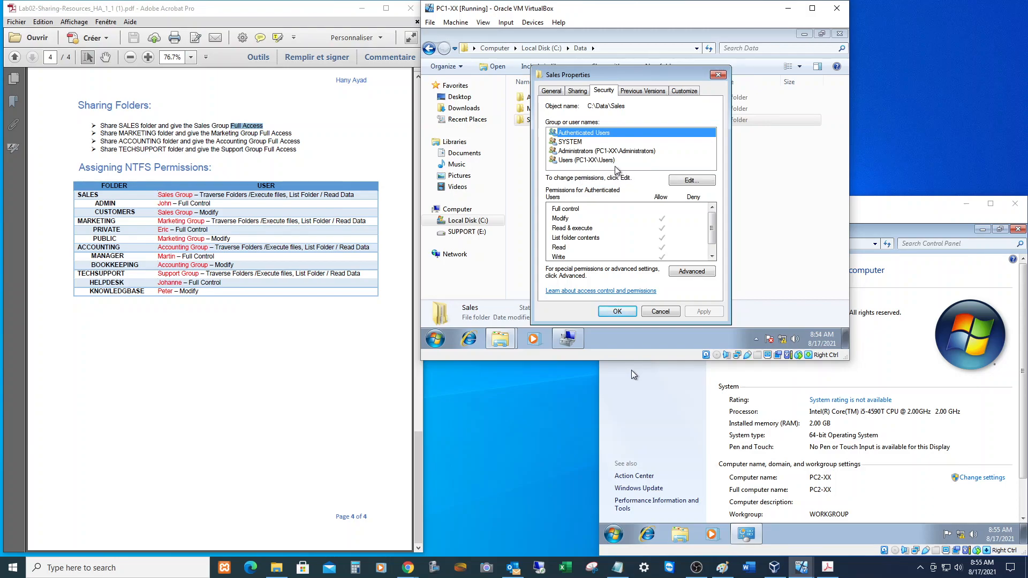
left_click(655, 312)
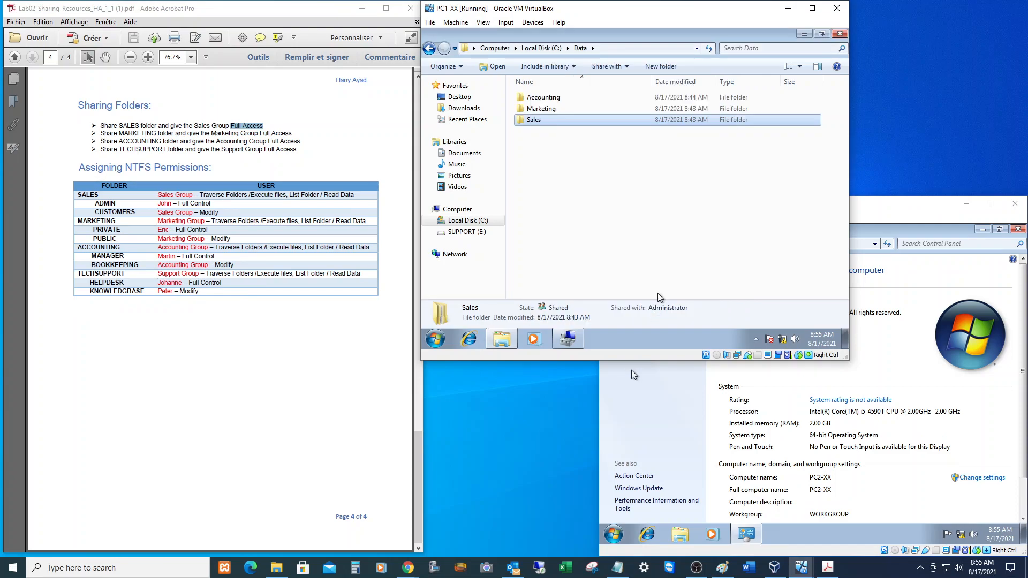
left_click(541, 48)
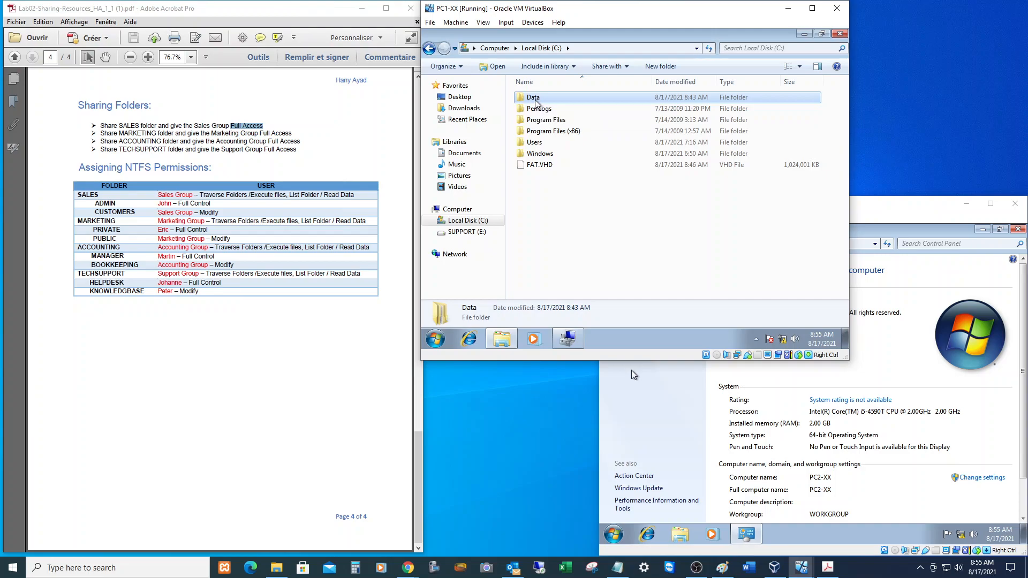
Open the Data folder's advanced security settings from the root of C:.
double_click(536, 99)
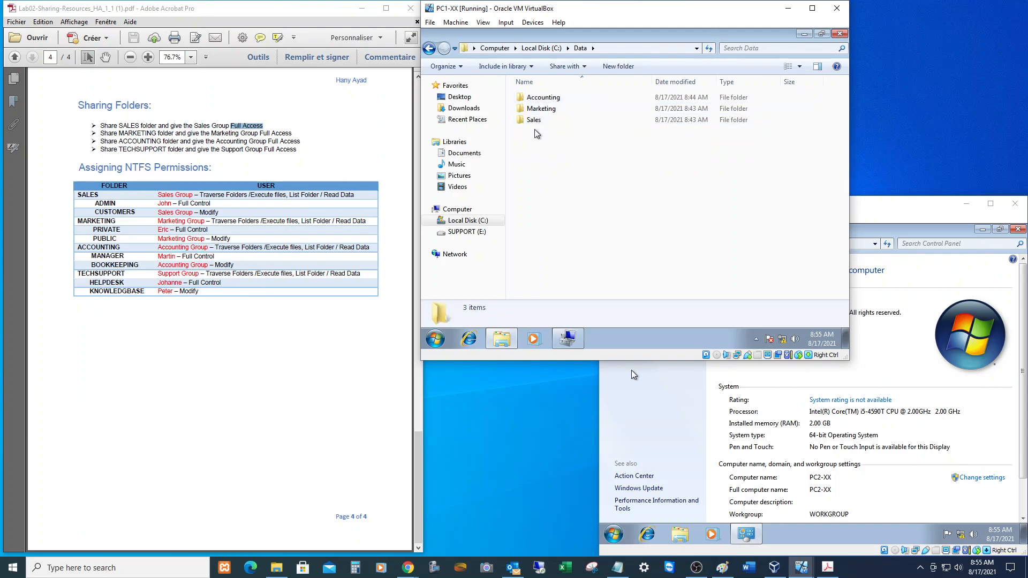
left_click(541, 48)
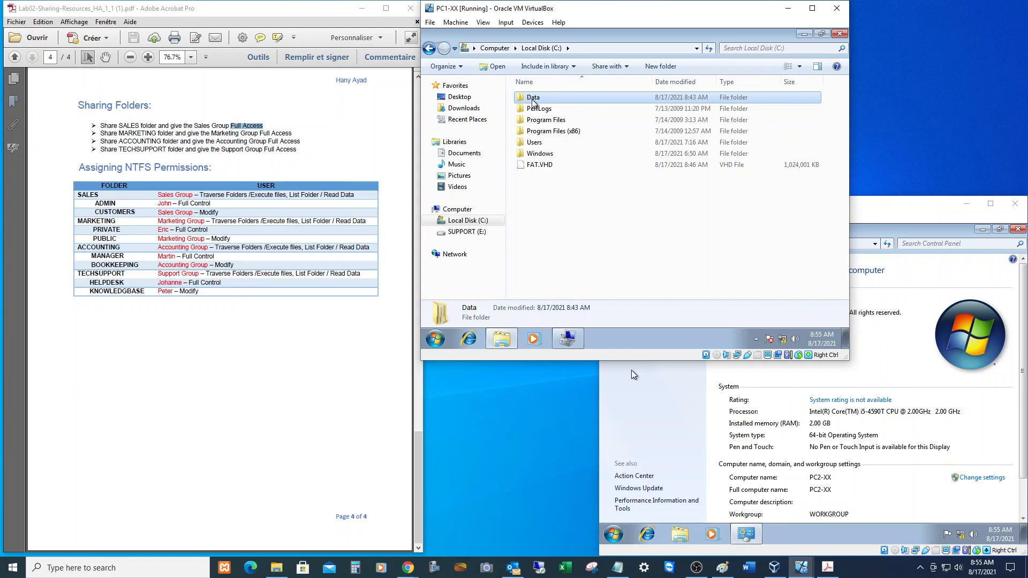
right_click(533, 99)
left_click(565, 258)
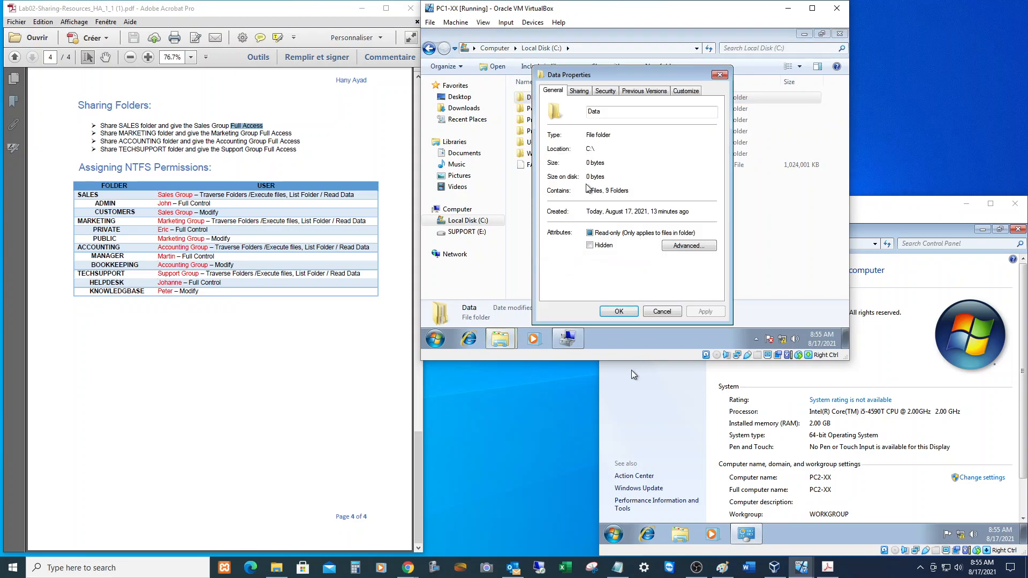
left_click(605, 90)
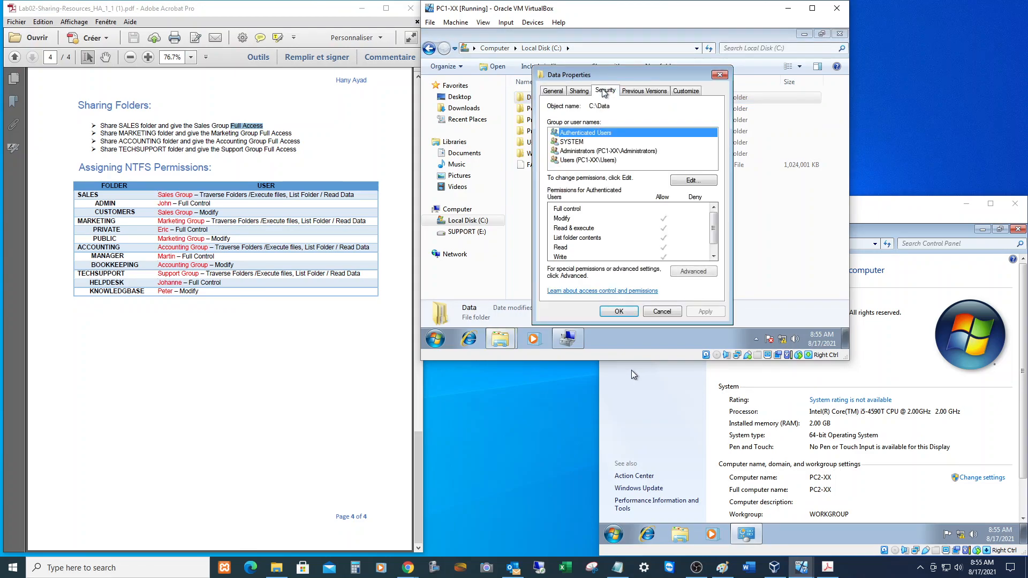
left_click(693, 273)
Disable inheritance on Data, keep explicit entries, and remove Users and Authenticated Users.
left_click(544, 255)
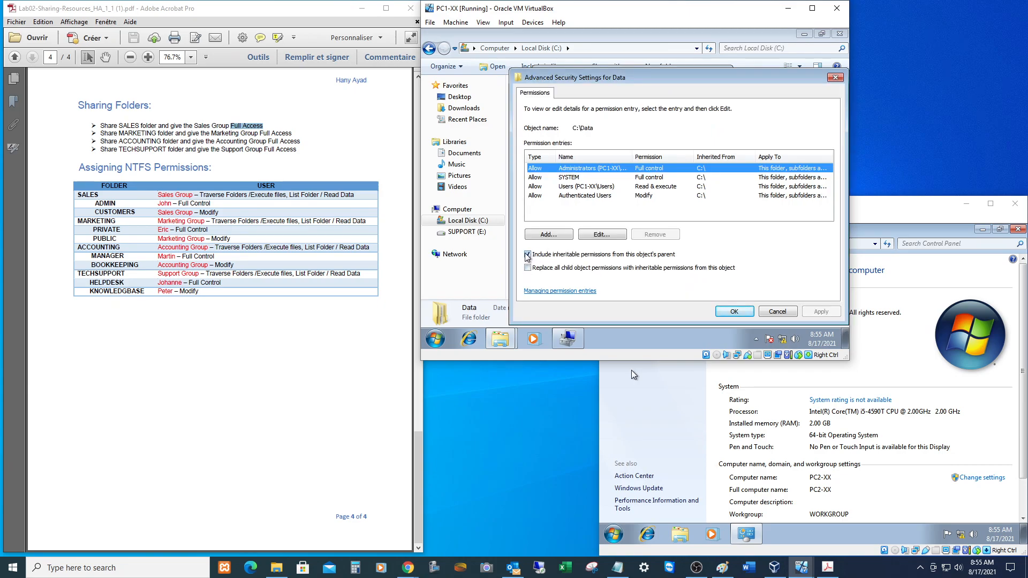
left_click(528, 255)
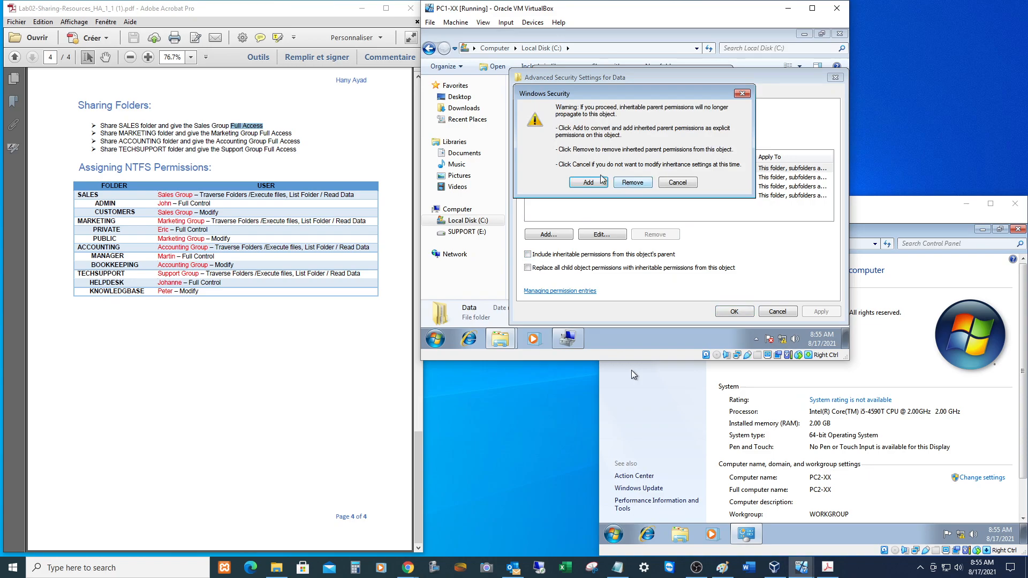
left_click(591, 182)
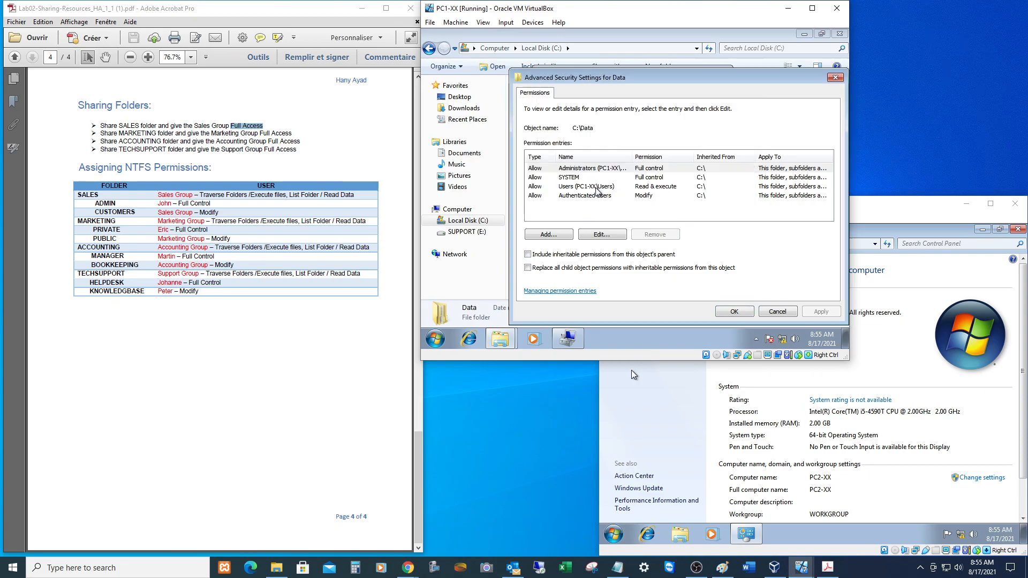
left_click(583, 190)
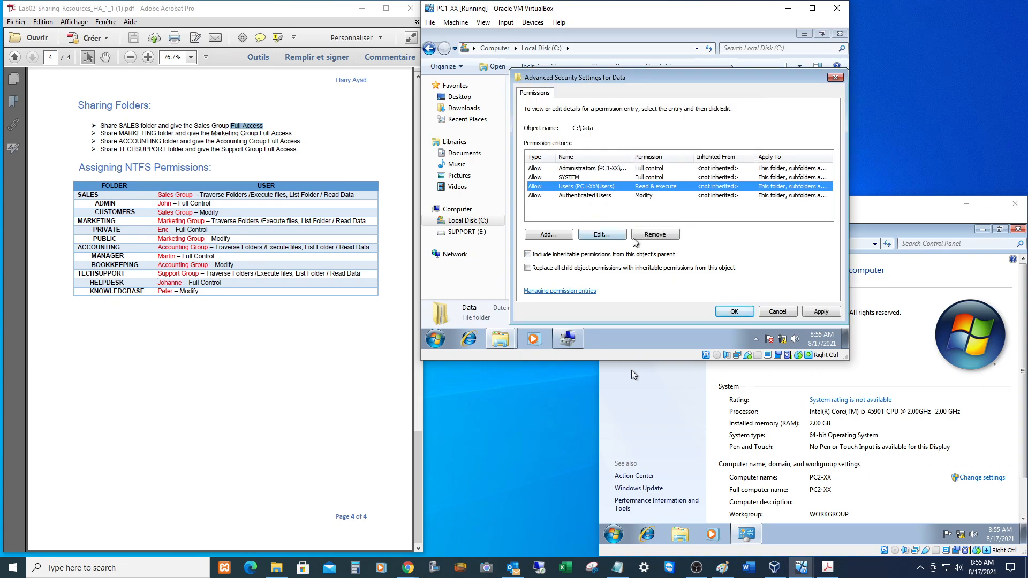
left_click(654, 237)
left_click(658, 236)
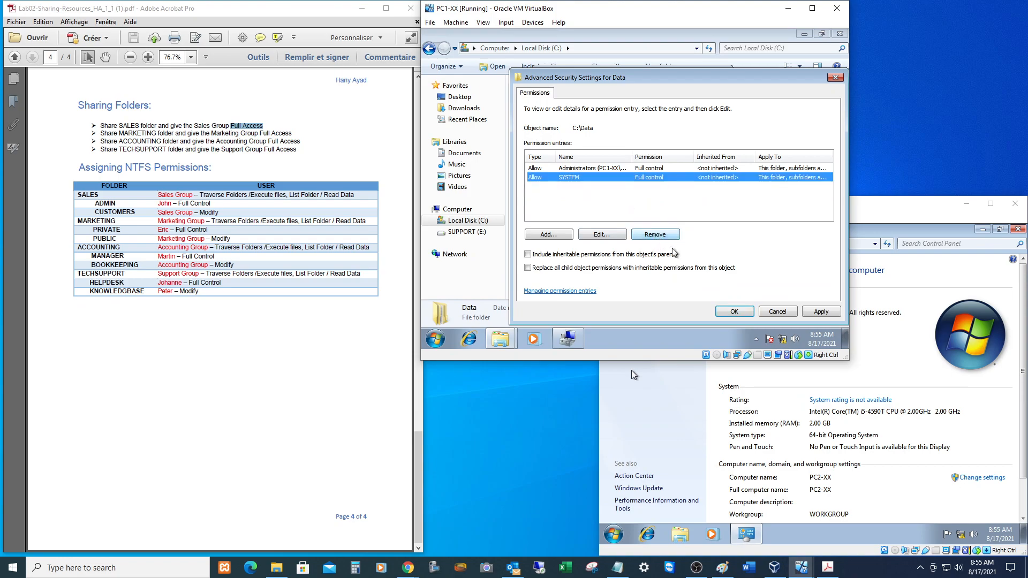
left_click(735, 312)
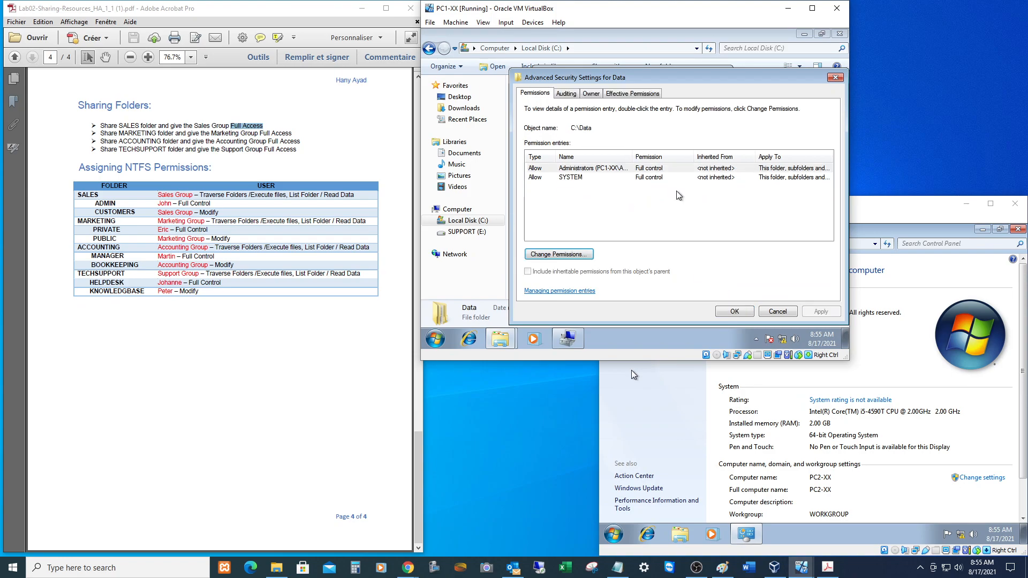
left_click(731, 313)
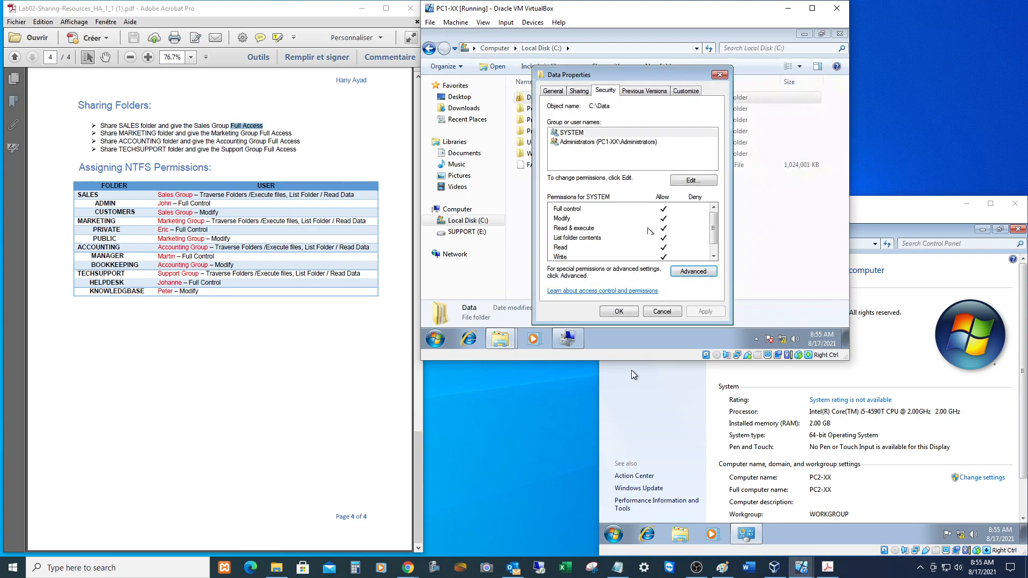
left_click(625, 312)
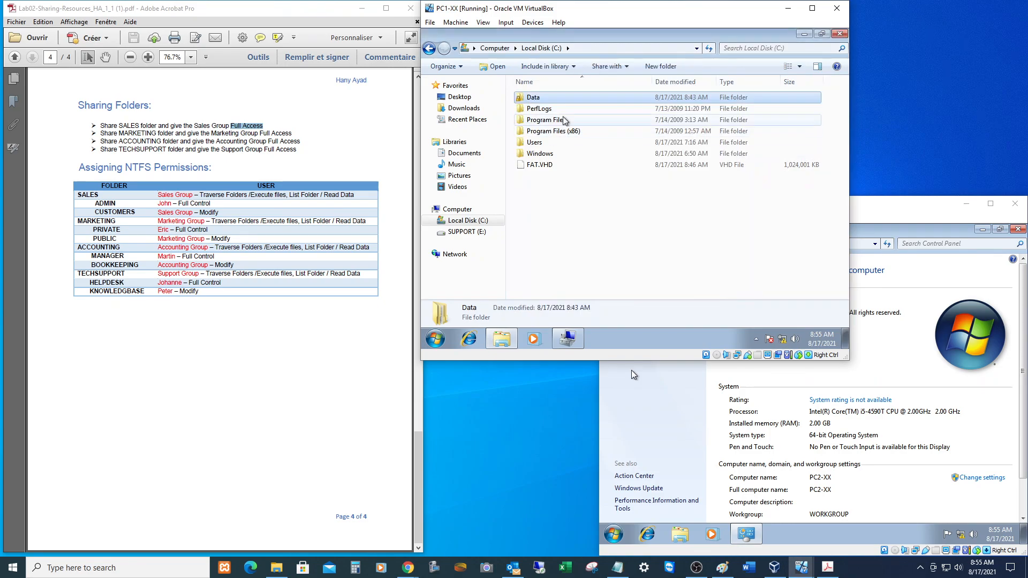
Open Data and check the Accounting folder's security permissions without changes.
double_click(533, 99)
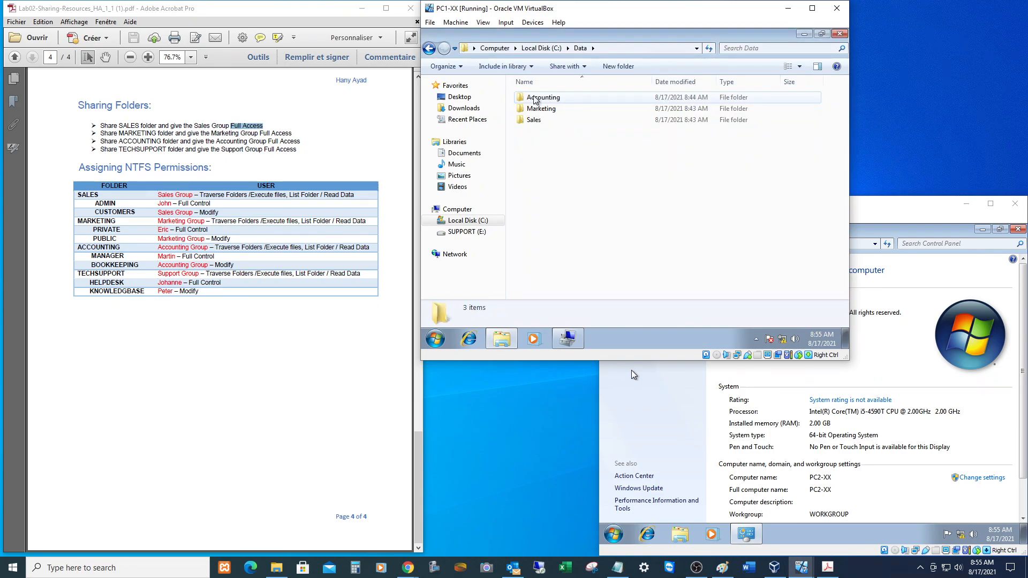
right_click(536, 100)
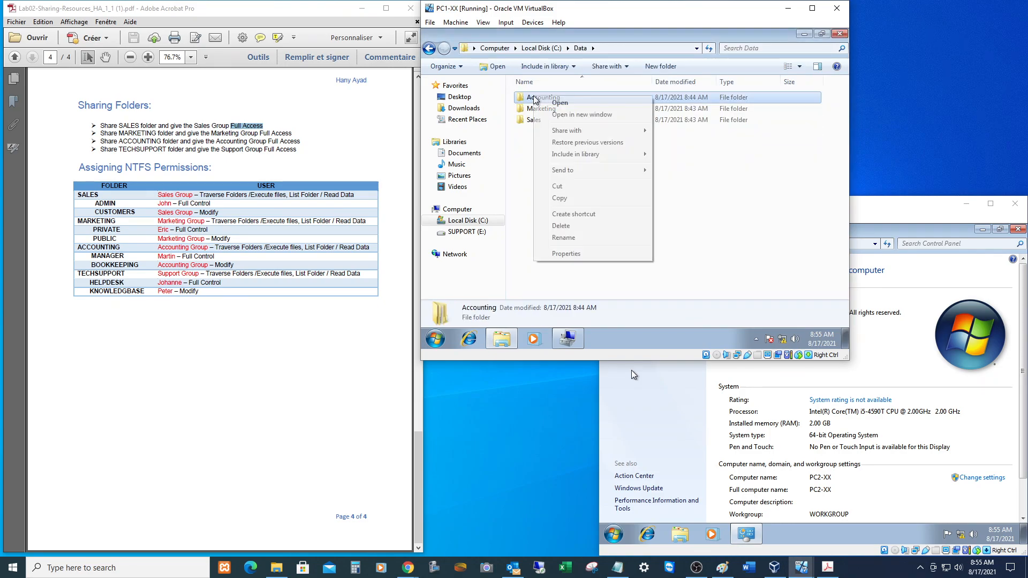
left_click(567, 254)
left_click(607, 90)
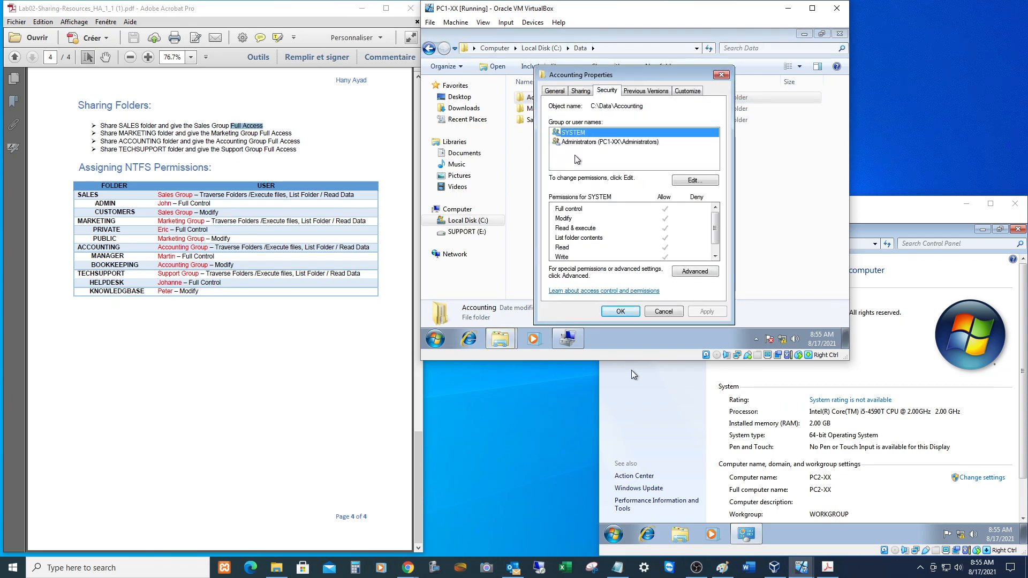
left_click(663, 312)
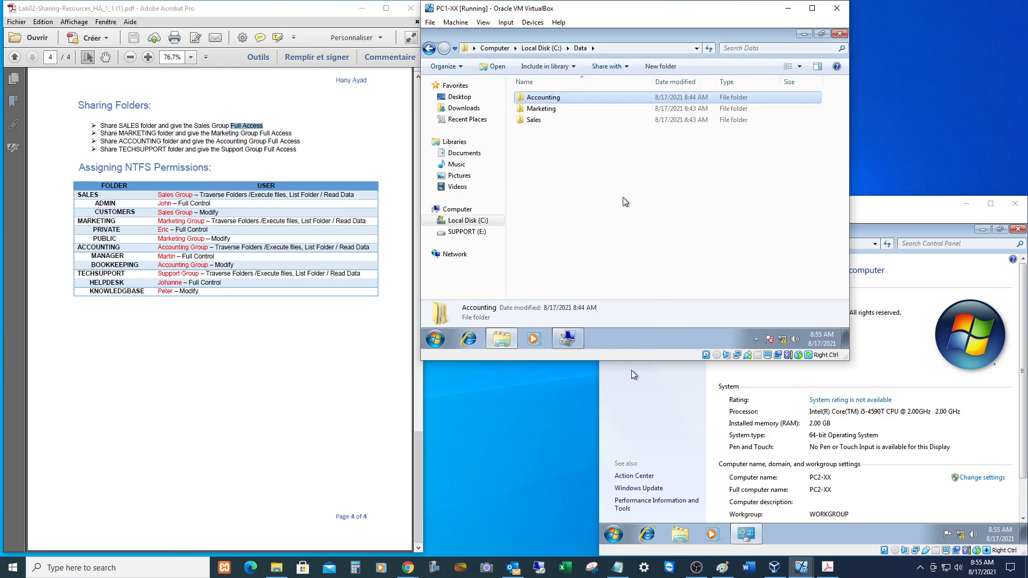
Check the Sales folder's security permissions without changes.
left_click(533, 120)
right_click(537, 123)
left_click(569, 279)
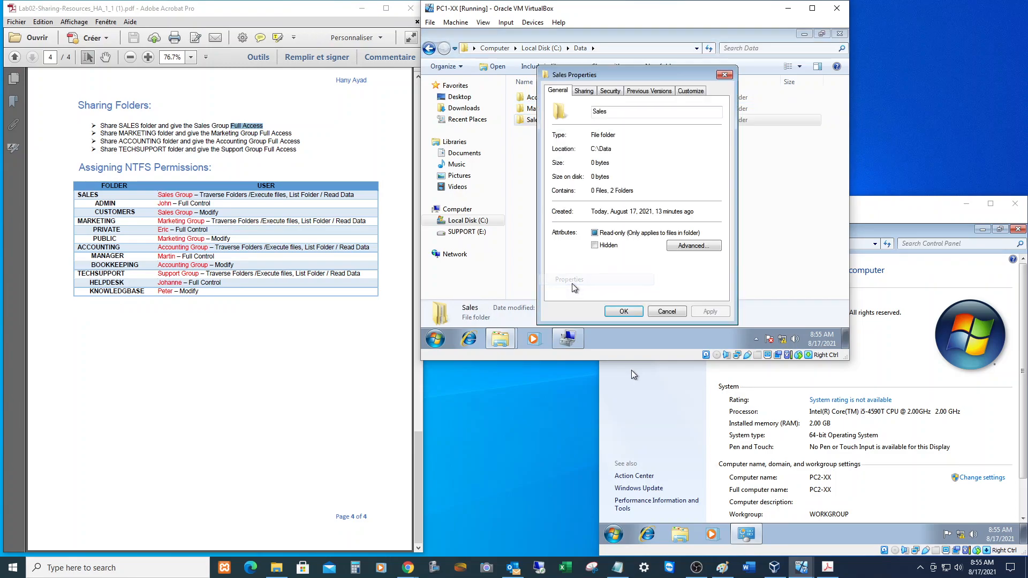
left_click(612, 91)
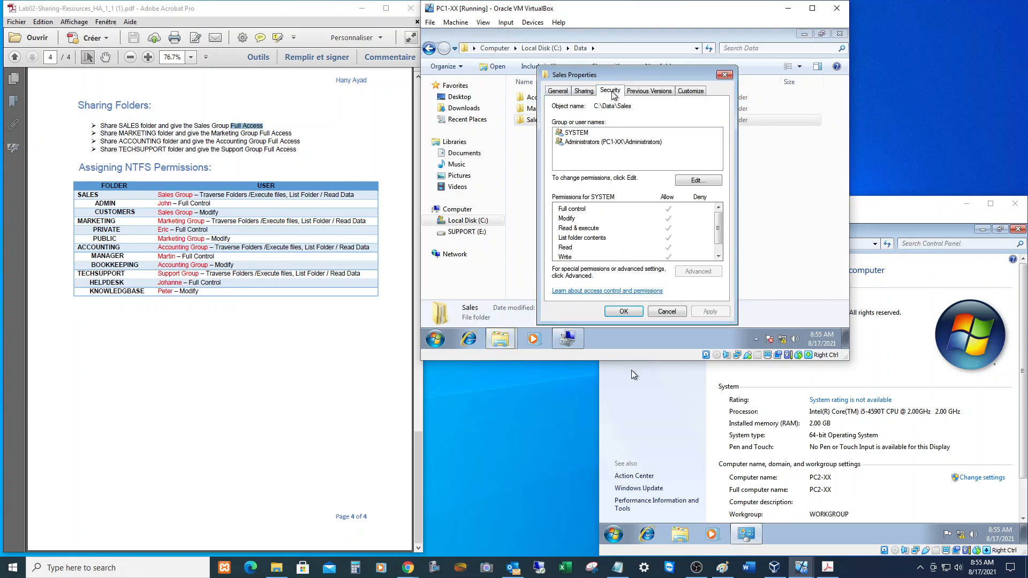
left_click(664, 311)
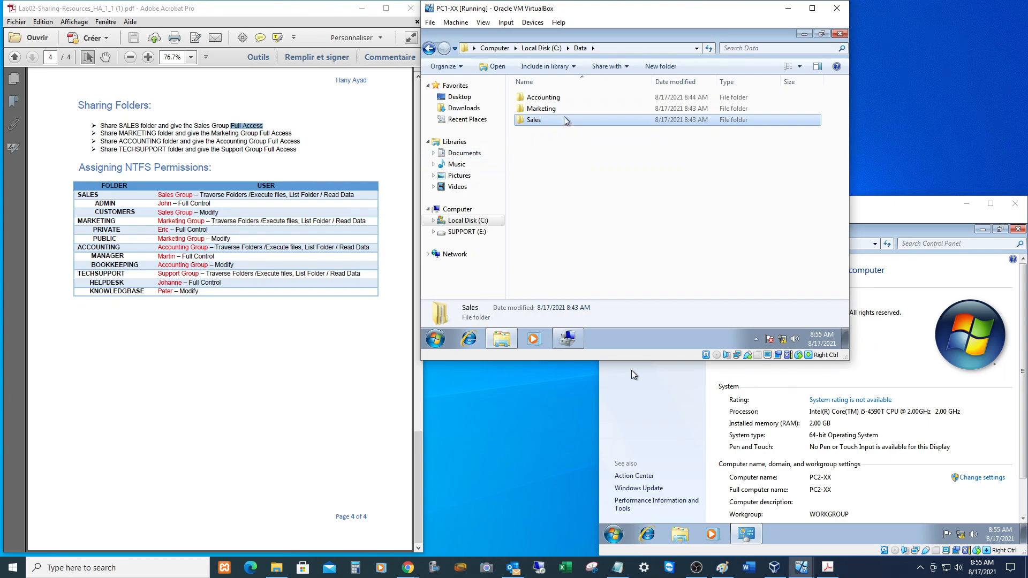
Add the Sales group to the Sales folder's NTFS permissions with Read & execute, List, Read, and apply.
right_click(533, 123)
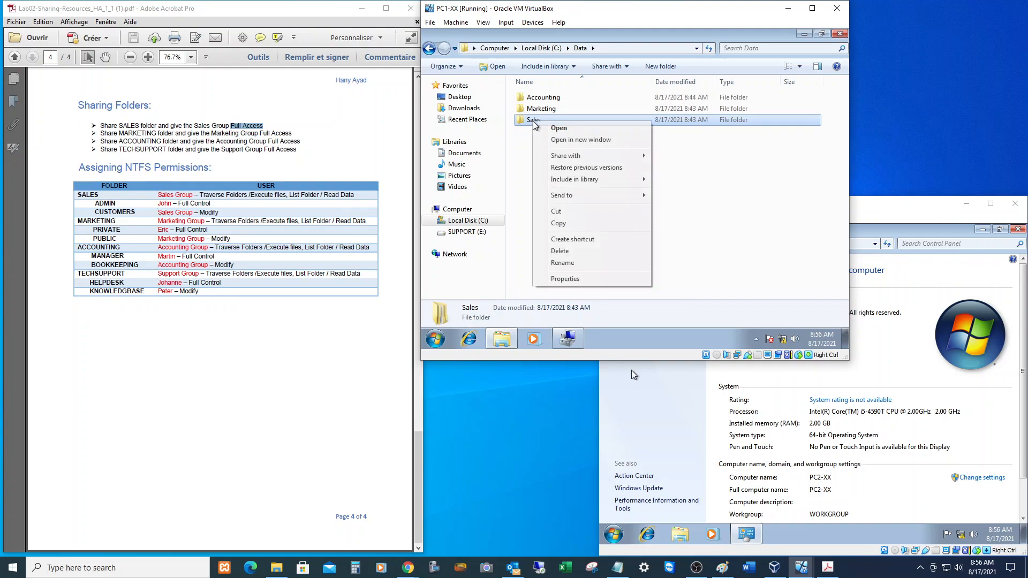
left_click(571, 280)
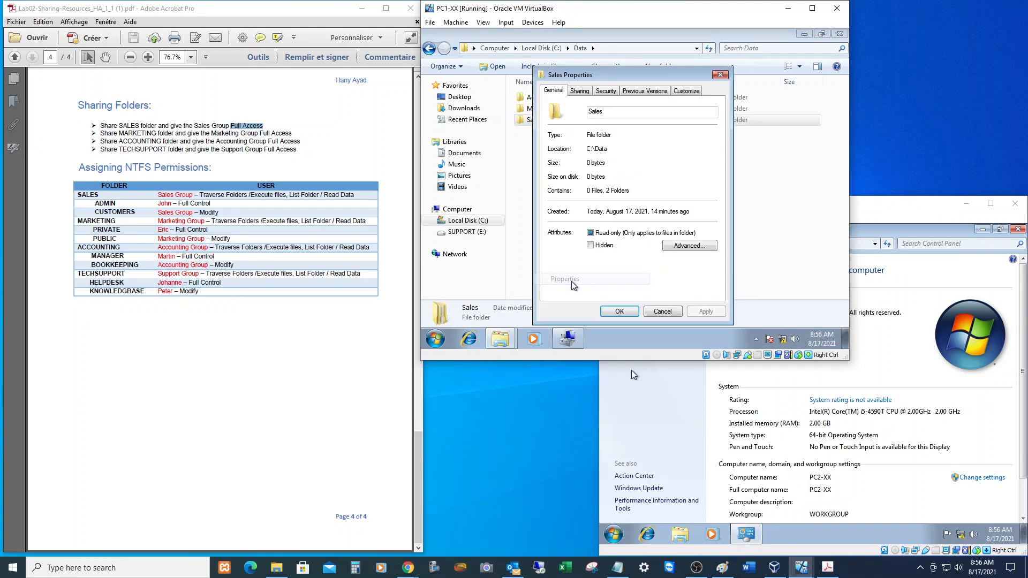
left_click(606, 91)
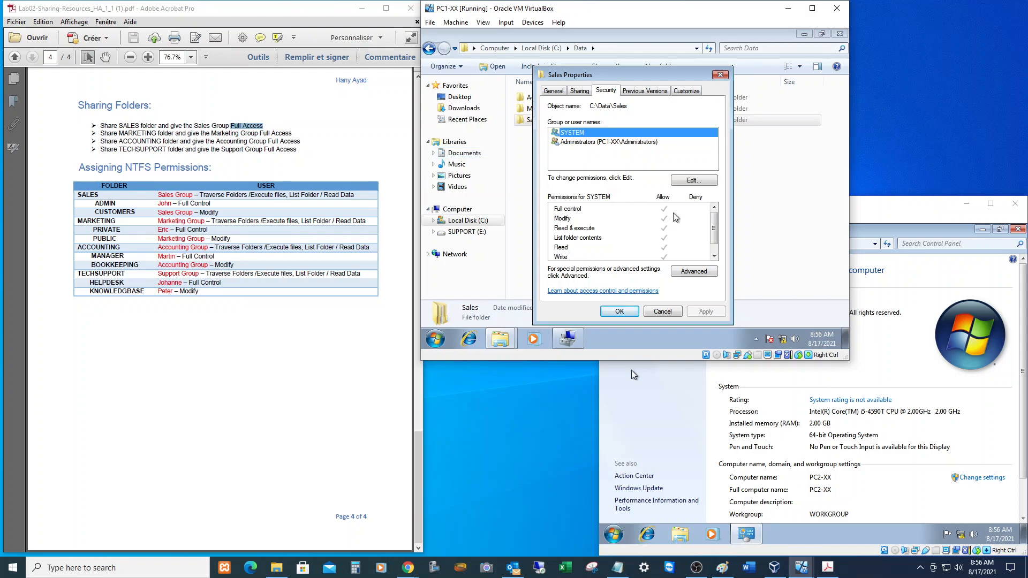
left_click(691, 181)
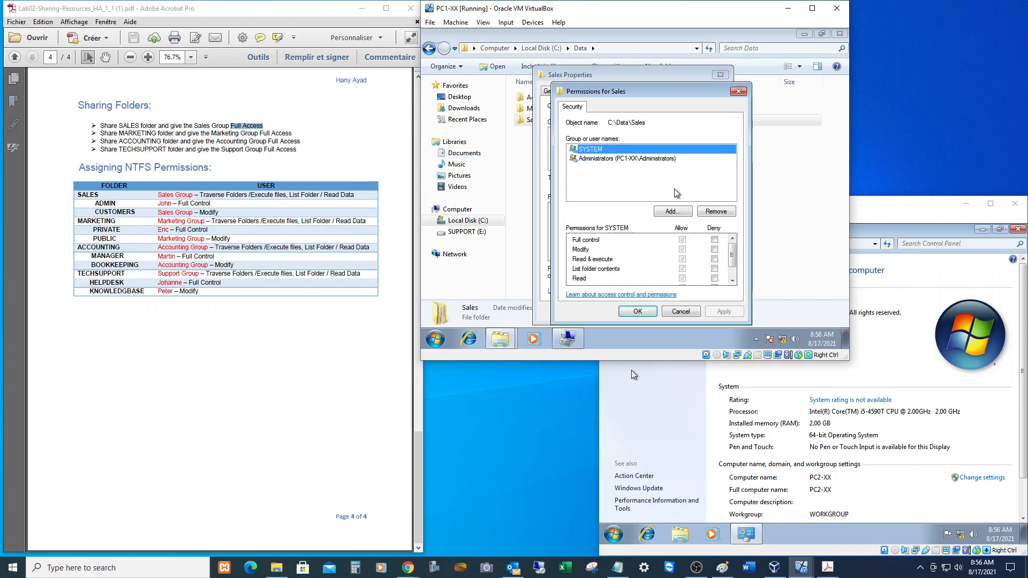
left_click(671, 210)
type("sales")
key("Return")
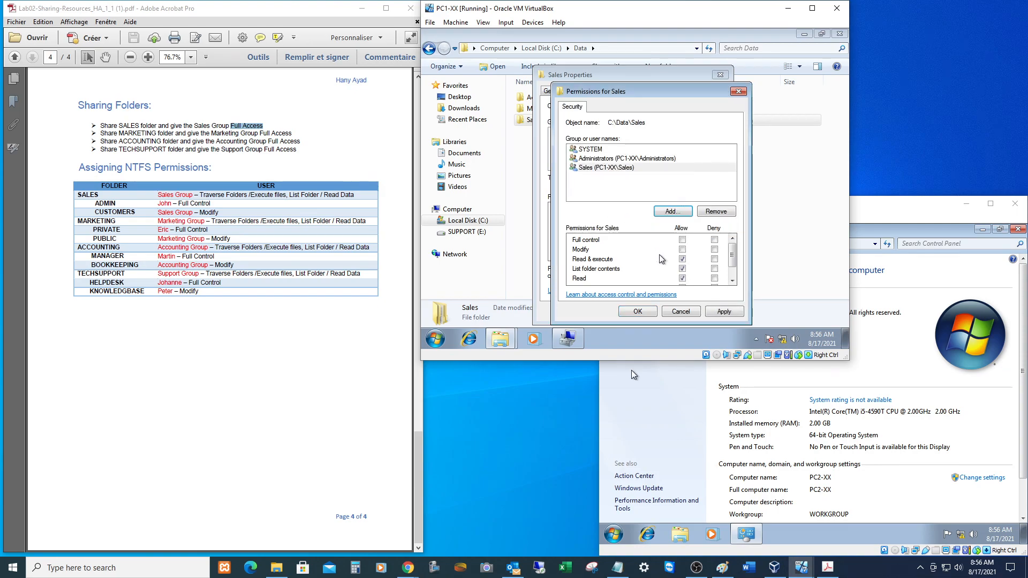
left_click(718, 312)
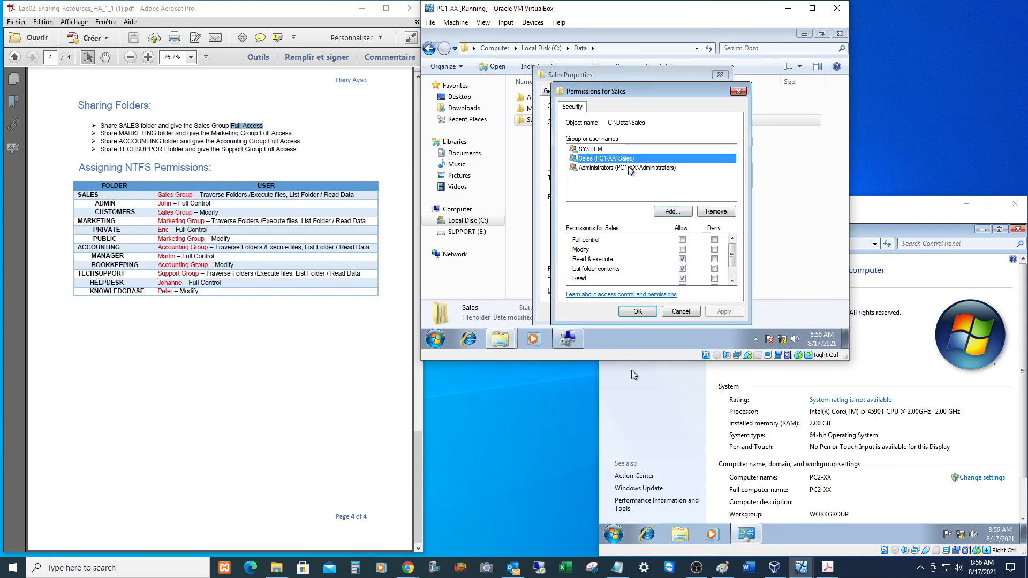
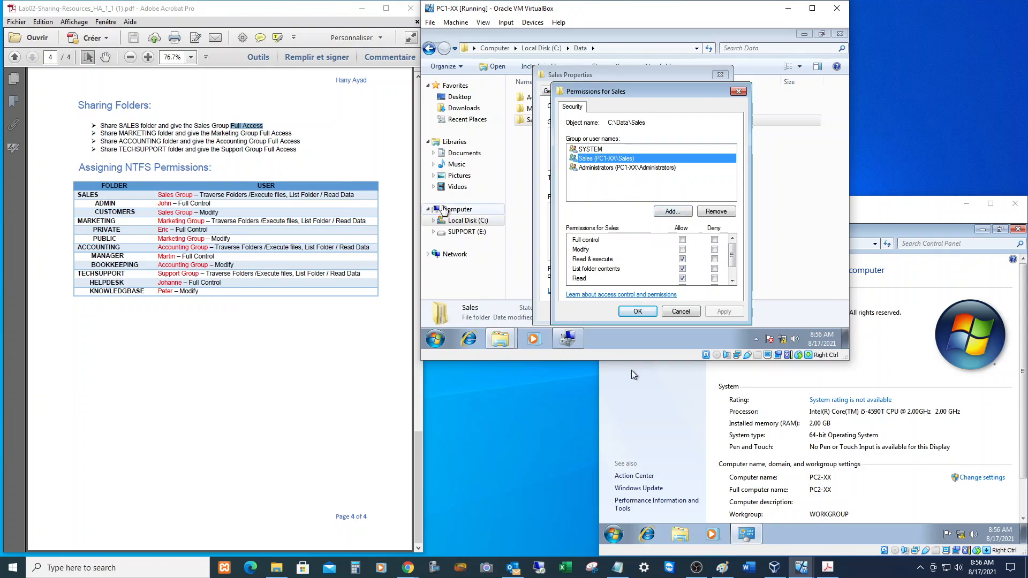
Apply the Sales permissions and compare the Sales group's advanced entry against the lab table.
left_click(640, 312)
left_click(689, 271)
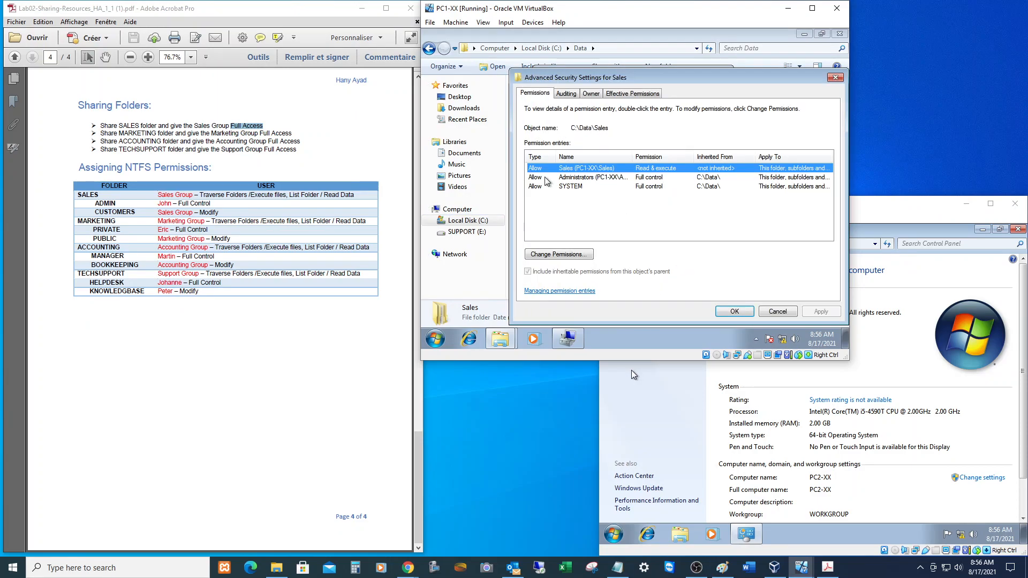
left_click(568, 256)
left_click(602, 236)
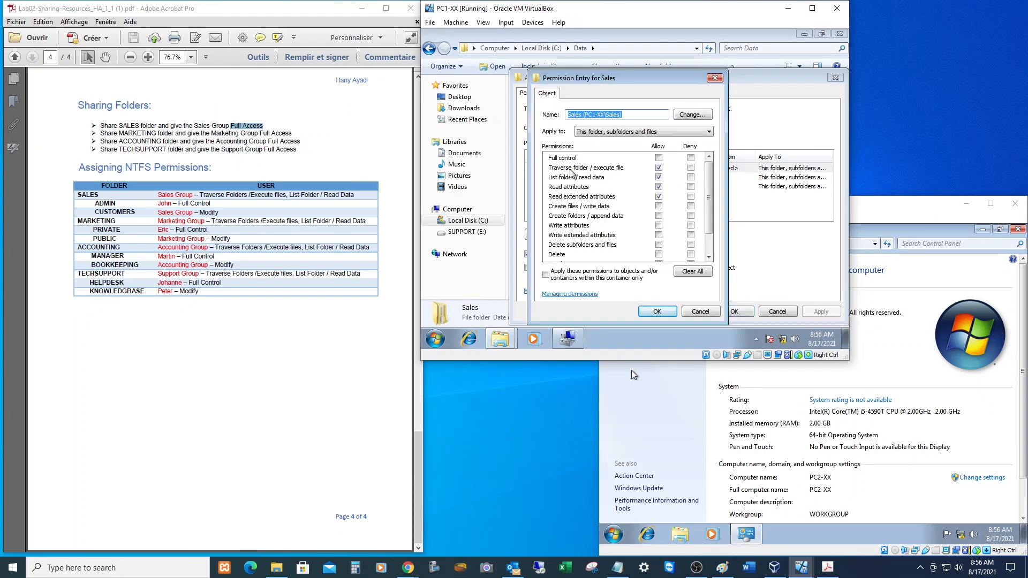
left_click(659, 168)
left_click_drag(200, 195, 355, 195)
Confirm the Sales group keeps Read & execute, List and Read on Sales, then close the properties.
left_click(657, 311)
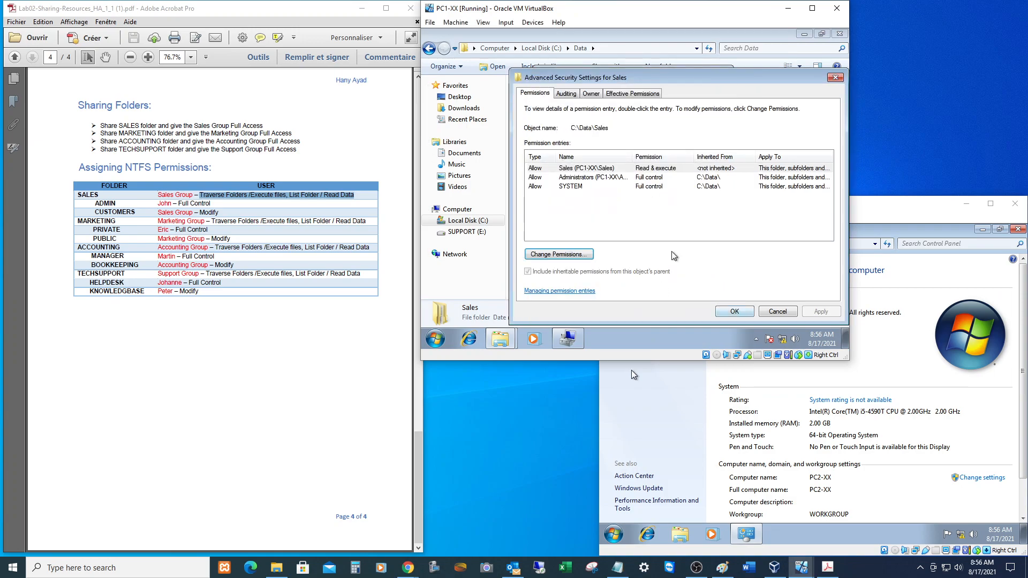
left_click(735, 314)
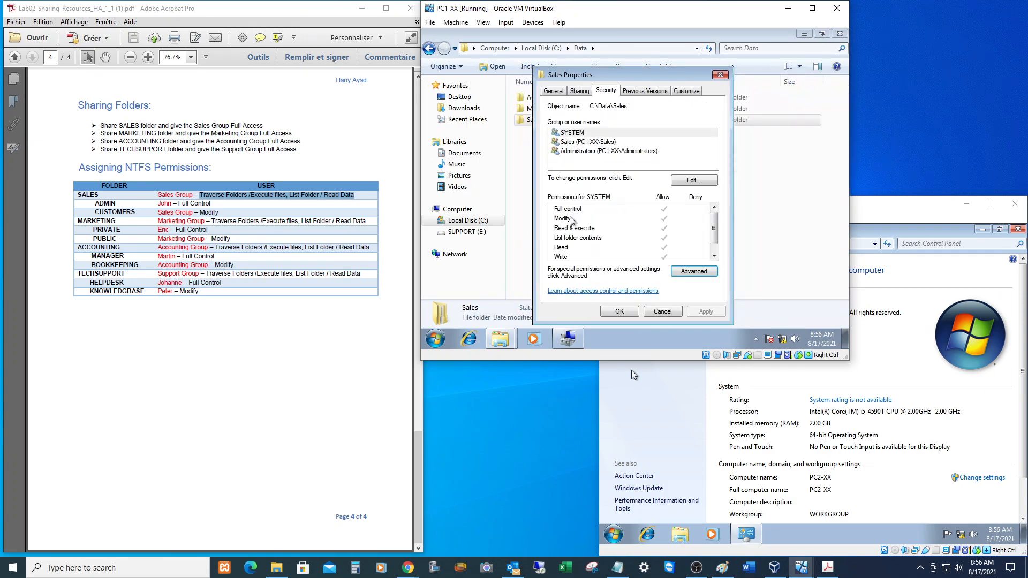
left_click(583, 142)
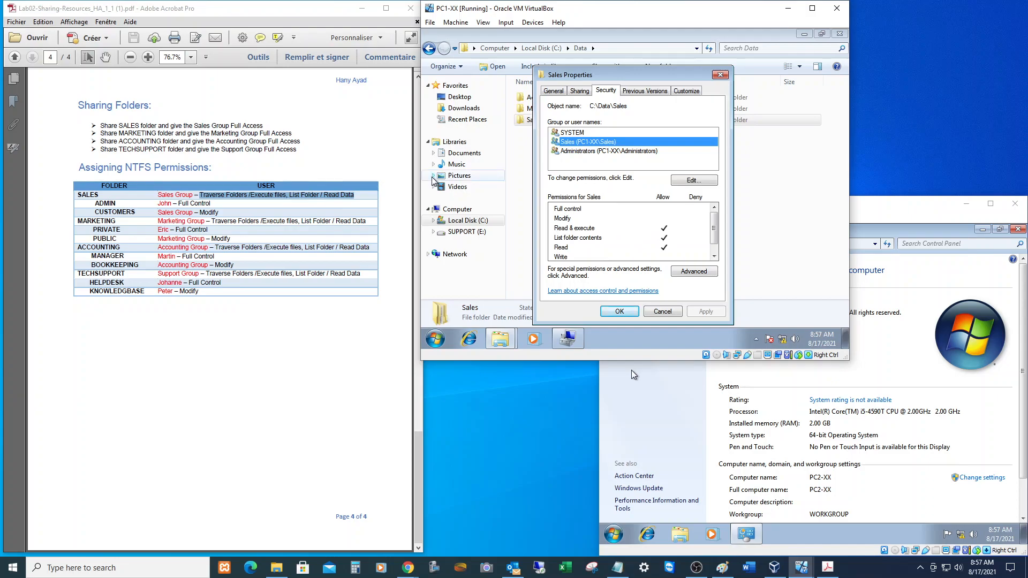
left_click(619, 312)
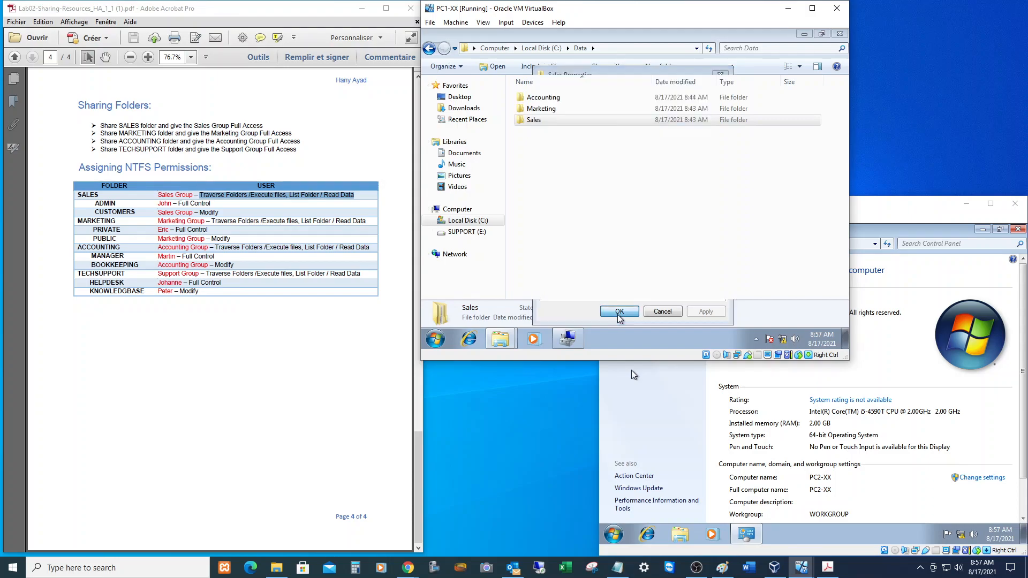
Add the lab table's designated user account to the Sales\Admin folder's security permissions.
double_click(532, 121)
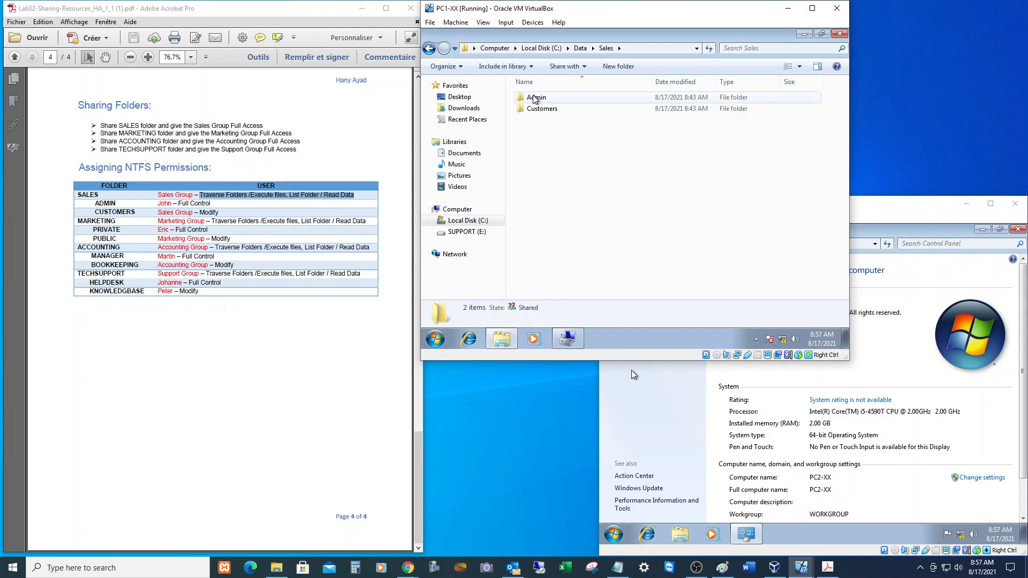
left_click(535, 99)
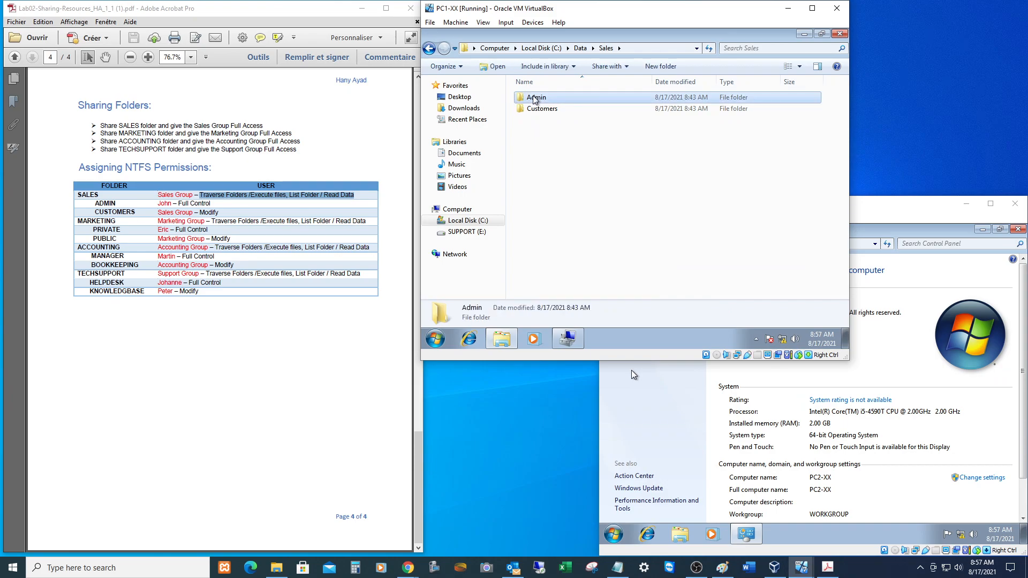
right_click(534, 99)
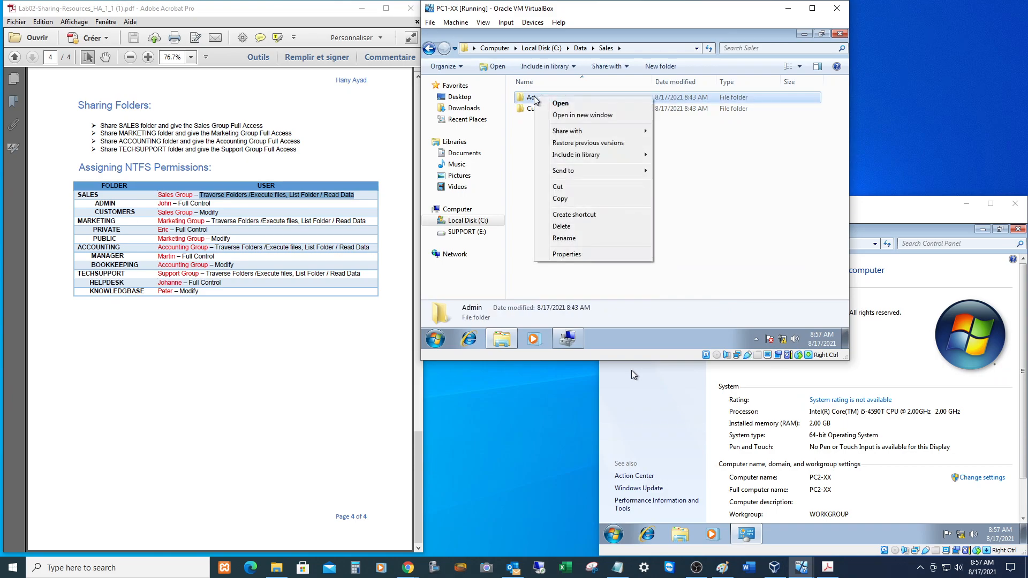
left_click(580, 255)
left_click(607, 91)
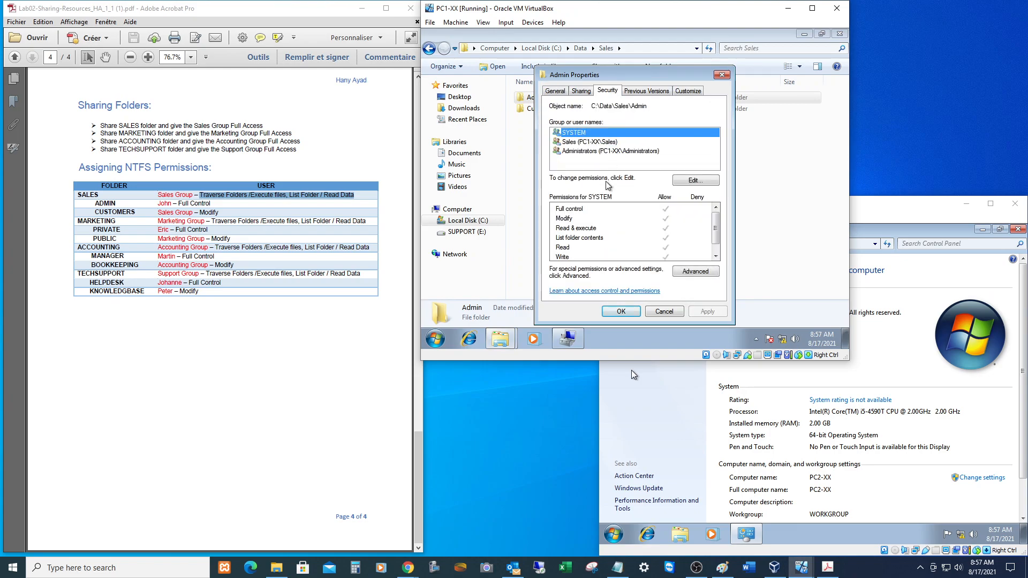
left_click(689, 182)
left_click(672, 209)
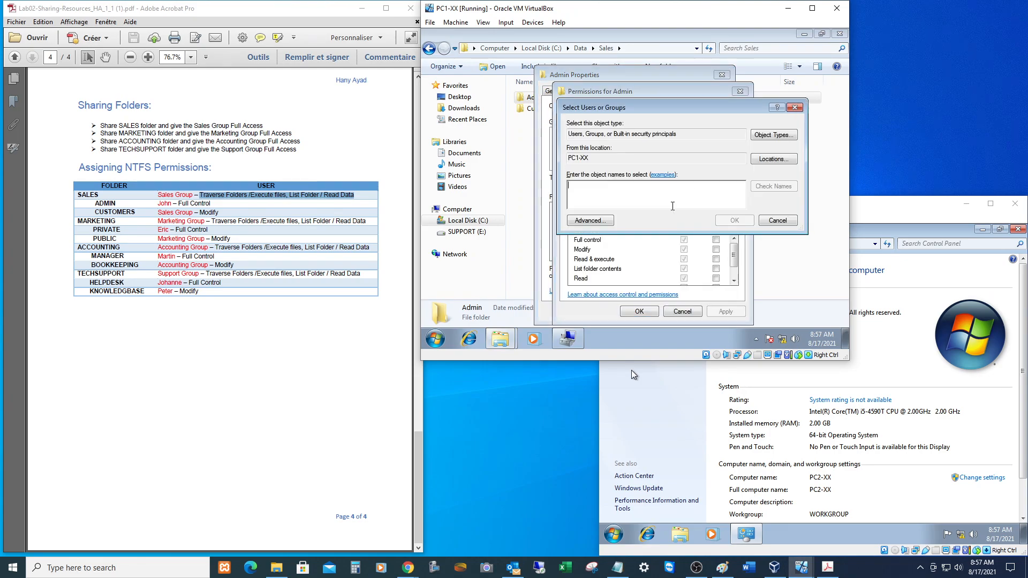
type("john")
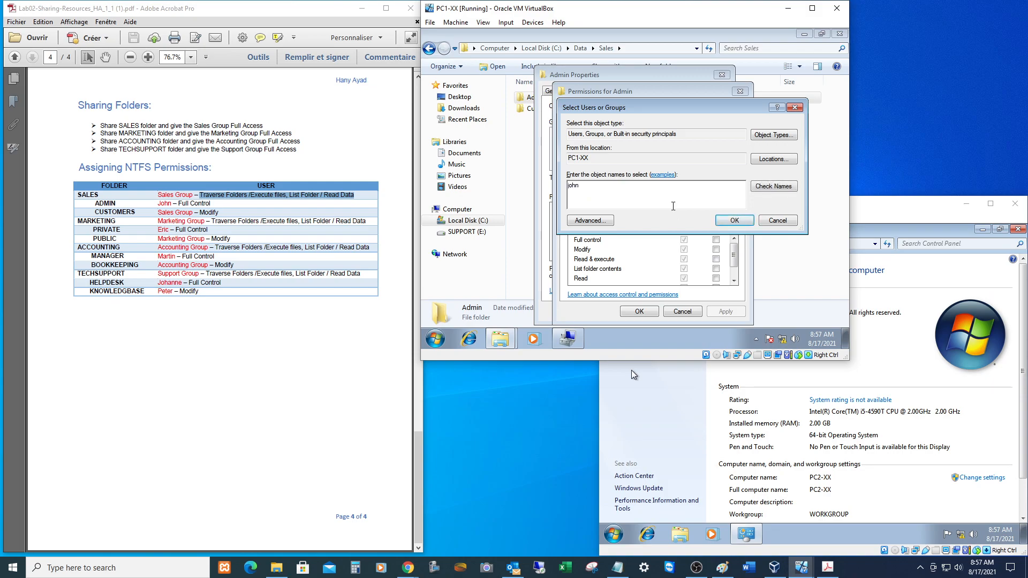
left_click(734, 220)
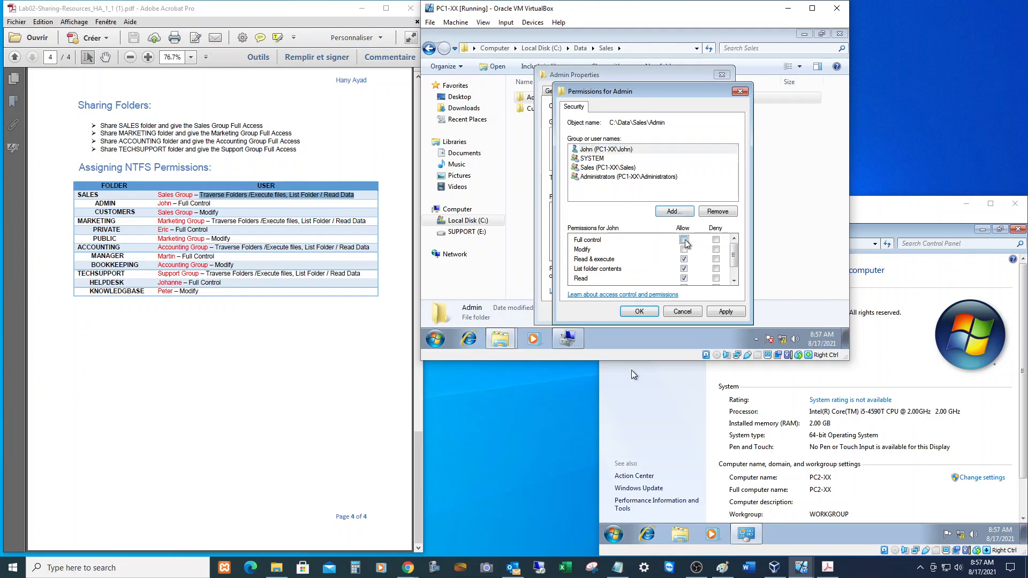
left_click(639, 312)
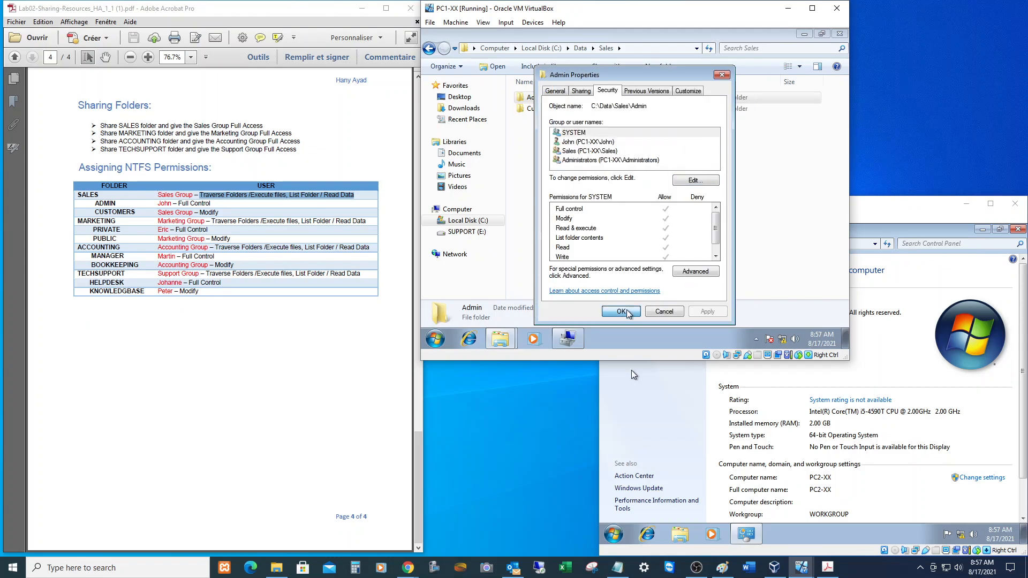
left_click(621, 311)
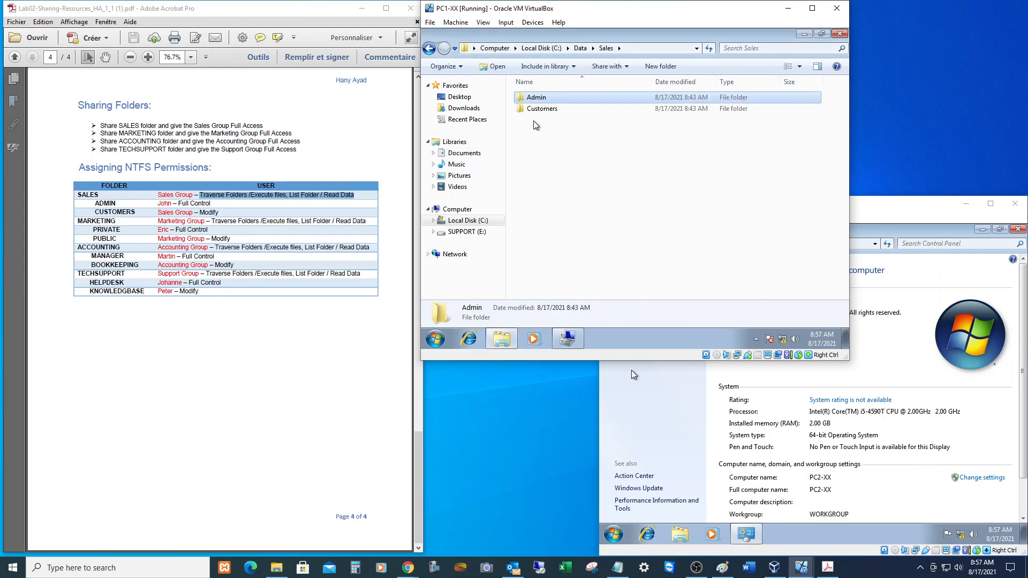
Allow the Sales group Modify on the Sales\Customers folder and apply it.
left_click(542, 108)
right_click(544, 108)
left_click(575, 267)
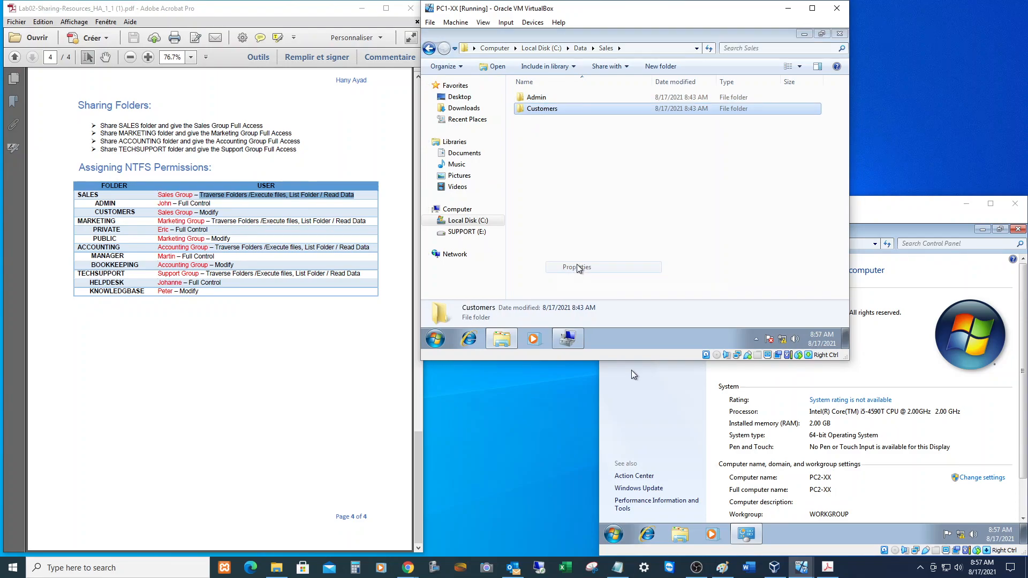
left_click(619, 90)
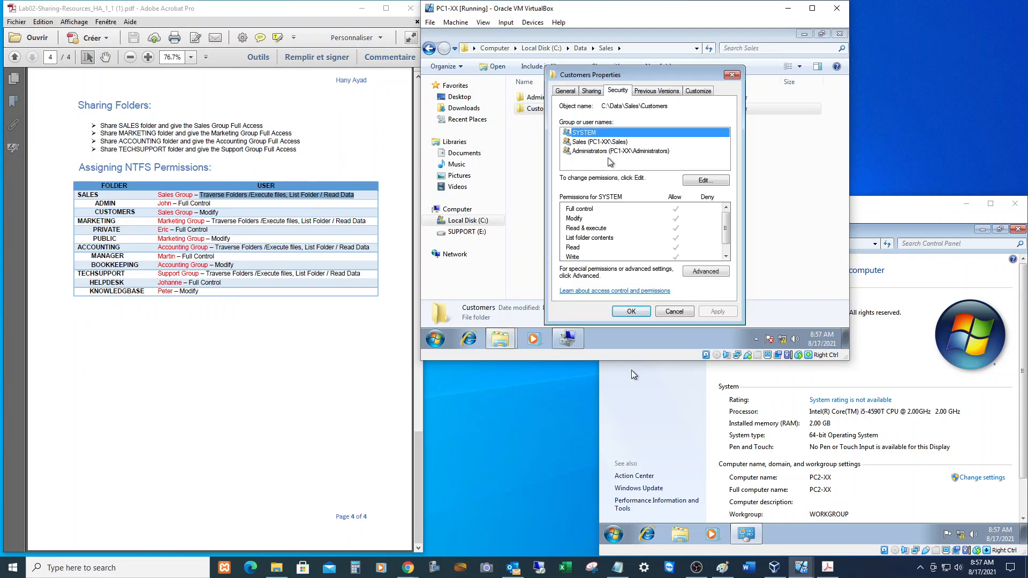
left_click(693, 182)
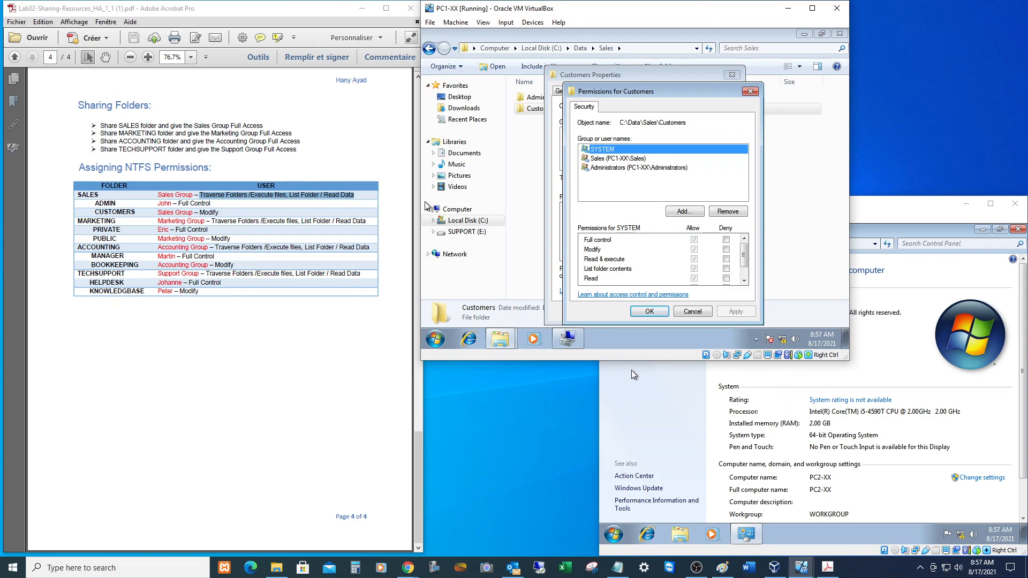
left_click(609, 160)
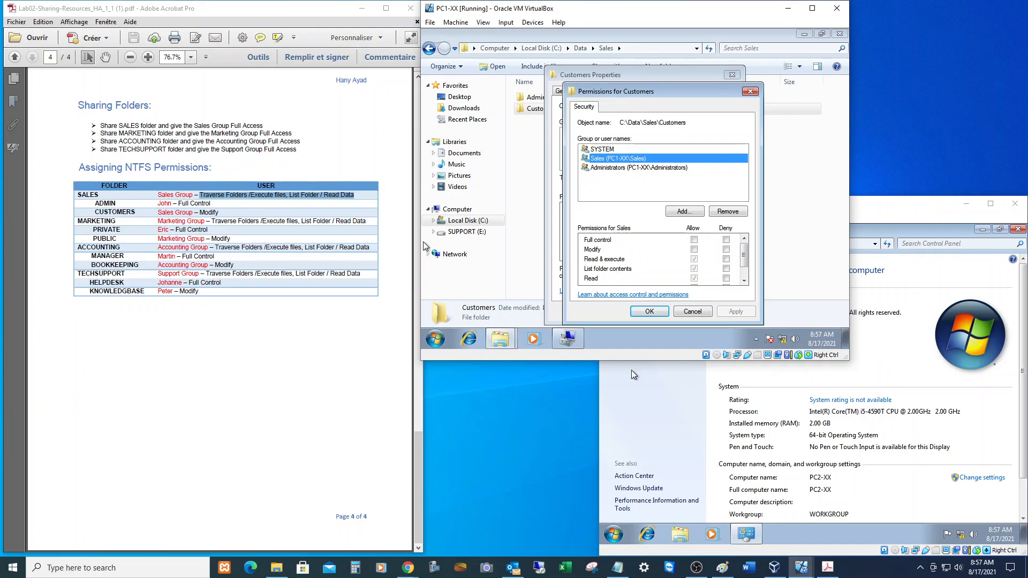
left_click(695, 250)
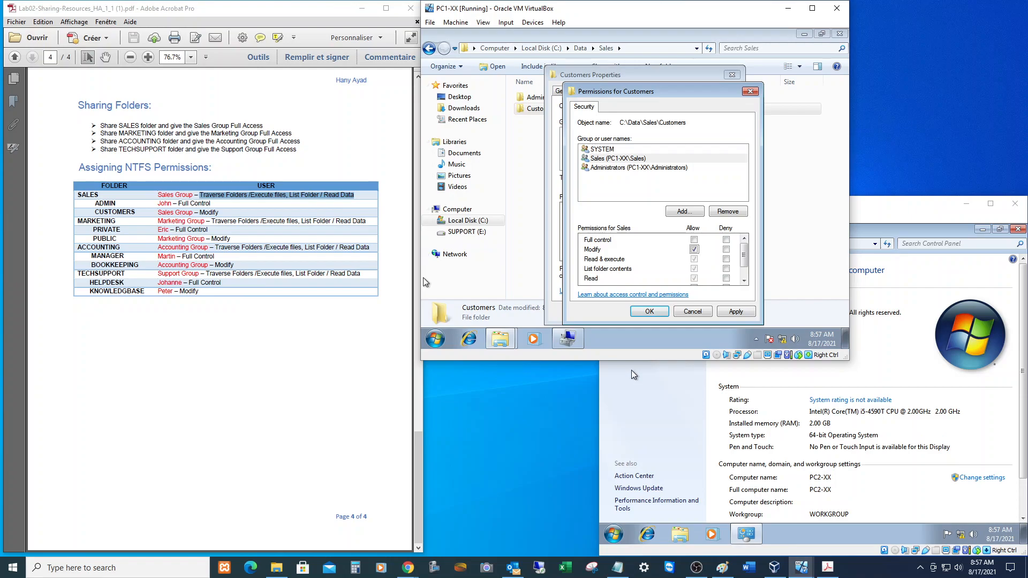
left_click(650, 312)
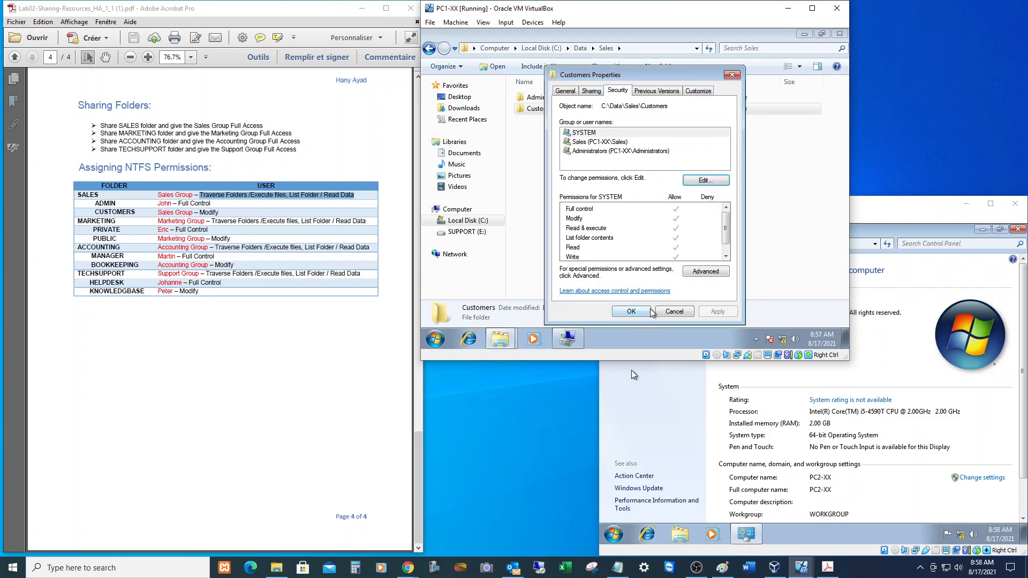
left_click(649, 312)
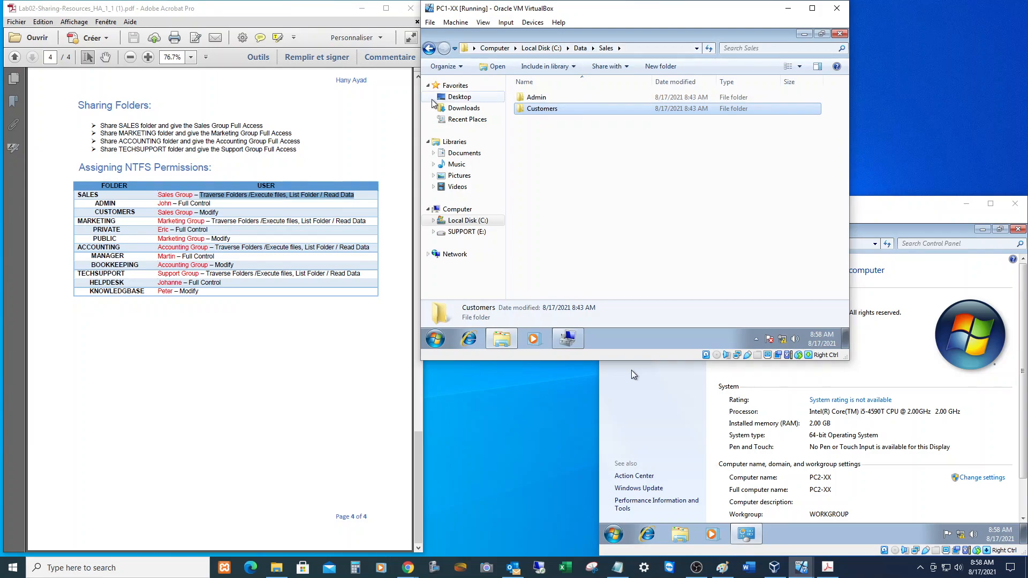
Add the Marketing group to the Marketing folder with default Read & execute, List folder contents and Read.
left_click(580, 47)
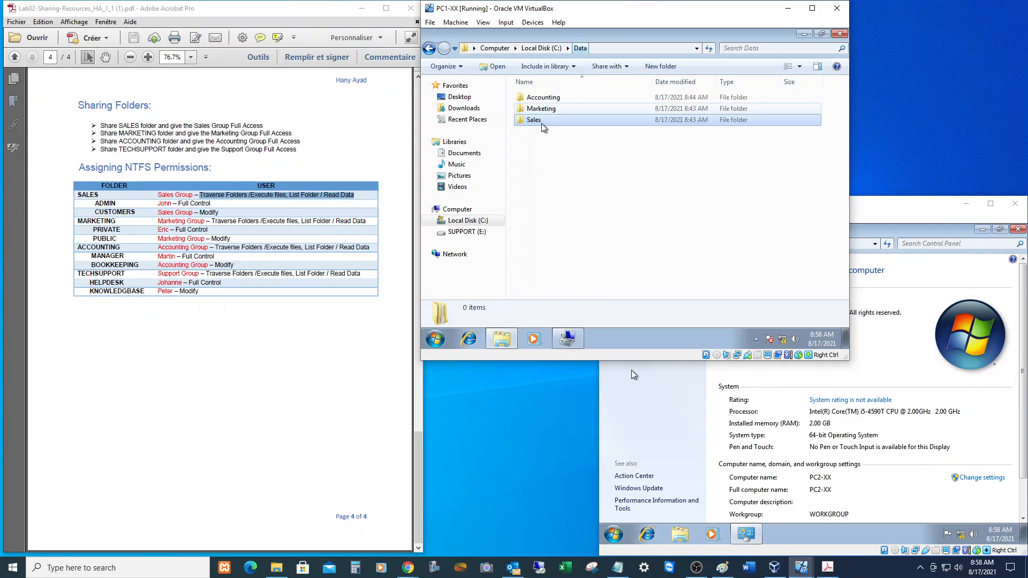
left_click(542, 109)
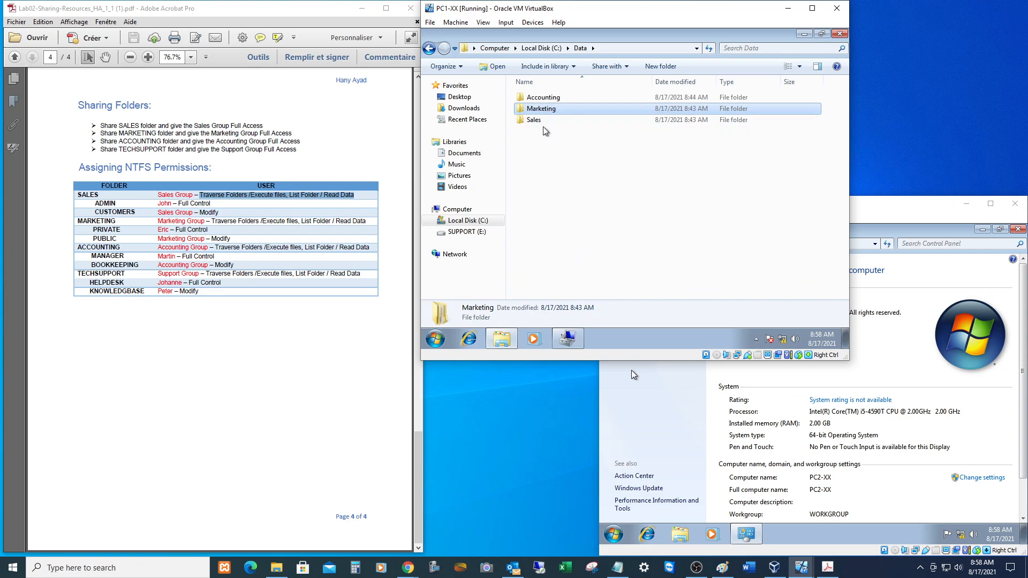
right_click(538, 114)
left_click(583, 271)
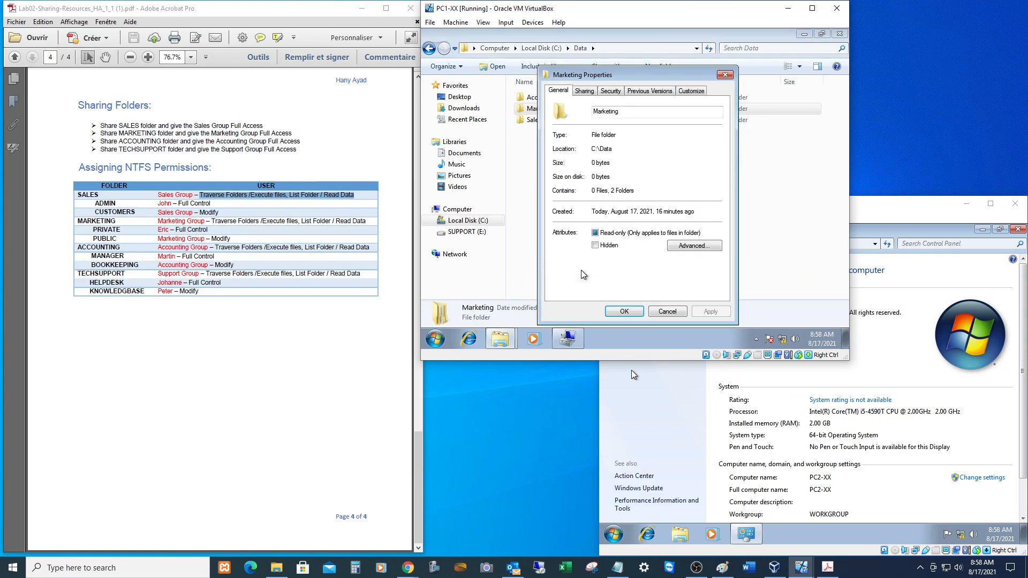
left_click(610, 91)
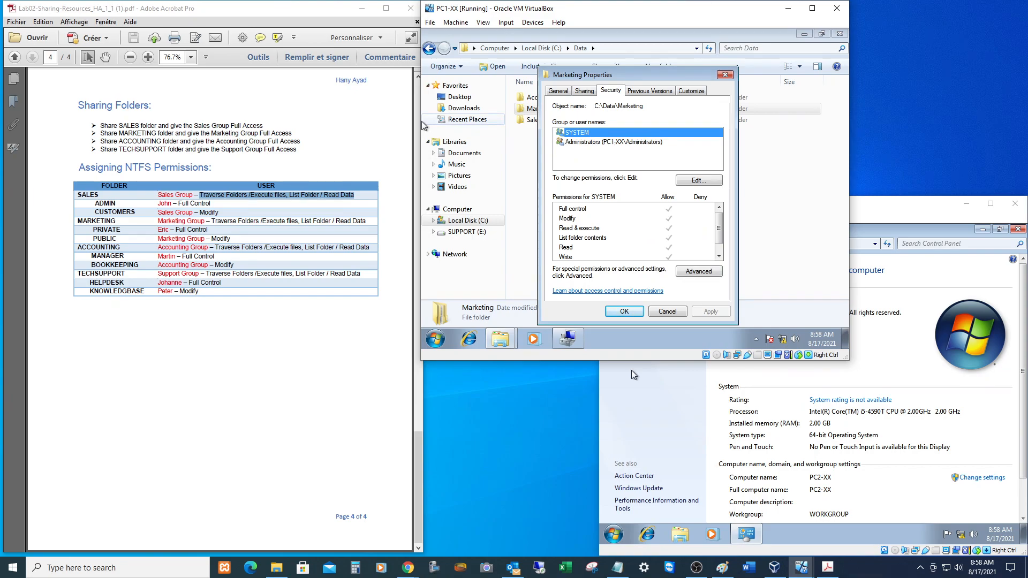
left_click(694, 181)
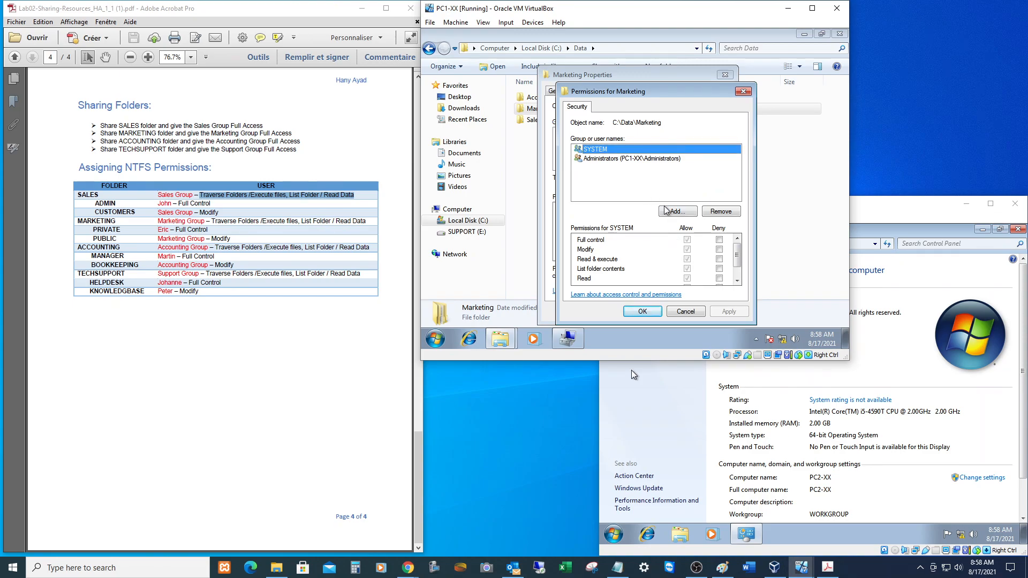
left_click(676, 211)
type("marketing")
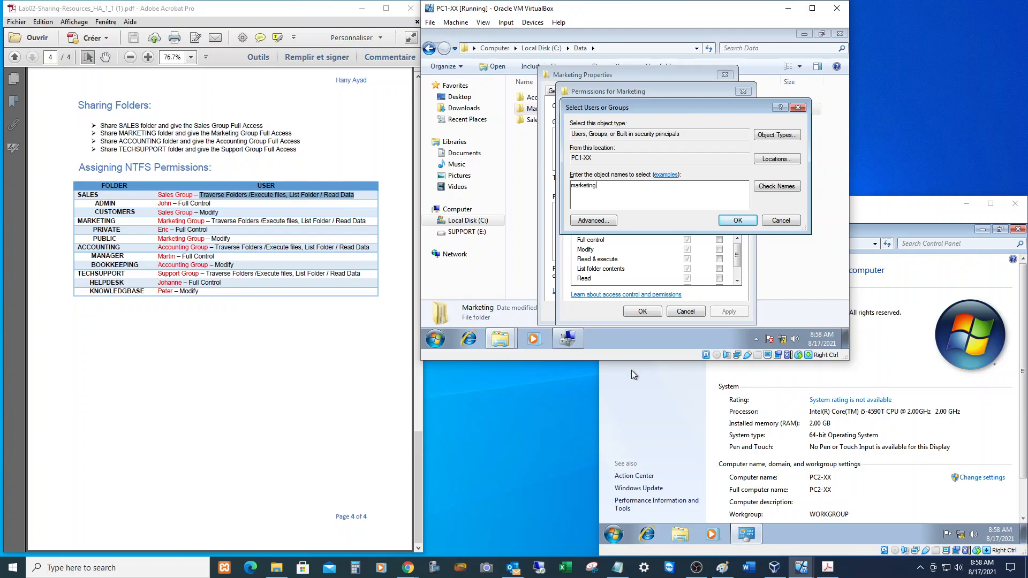
key("Return")
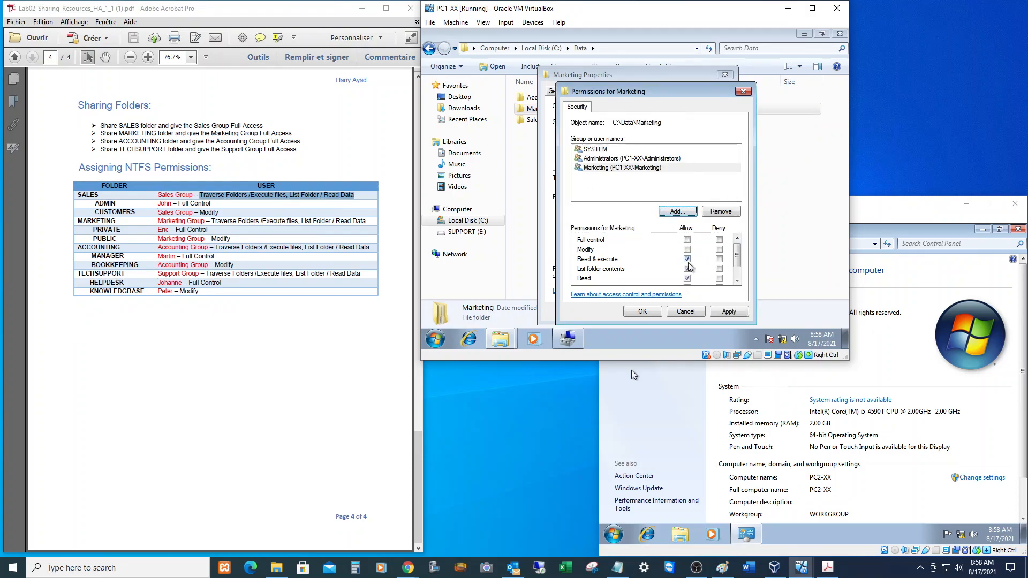
left_click_drag(210, 221, 366, 222)
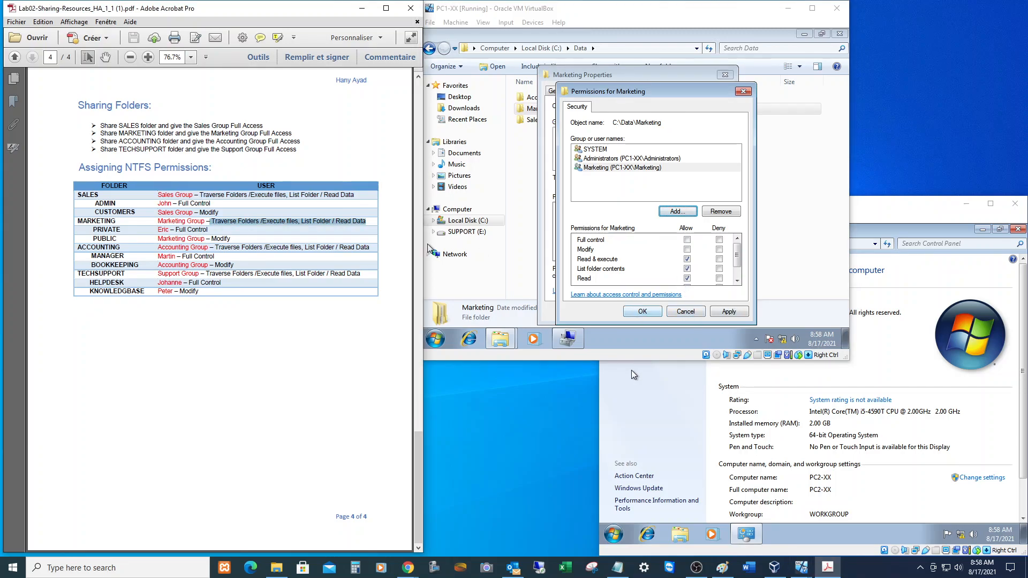
left_click(637, 311)
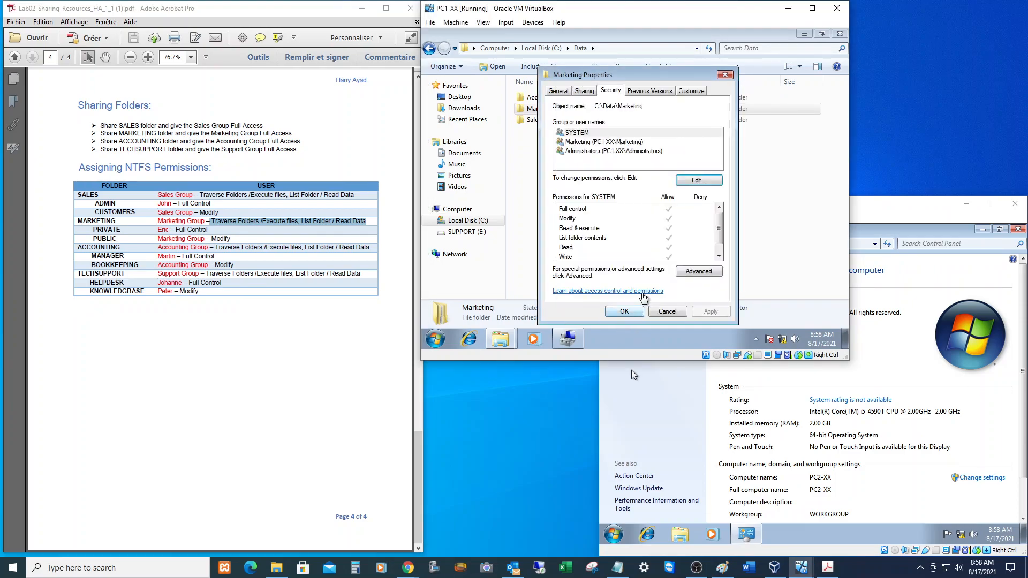
left_click(634, 311)
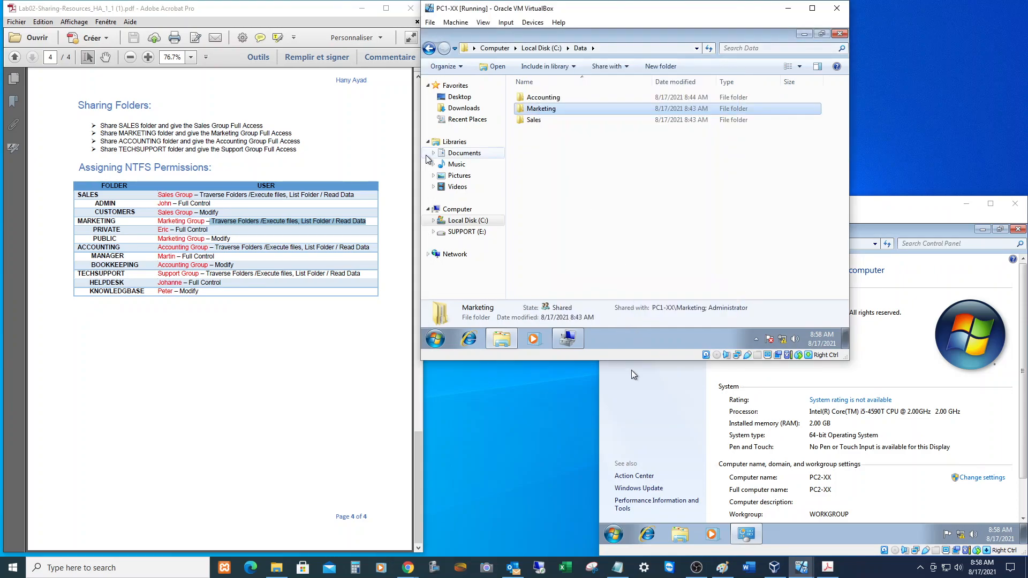
Add the designated lab user to Marketing\Private with Full control allowed.
double_click(542, 108)
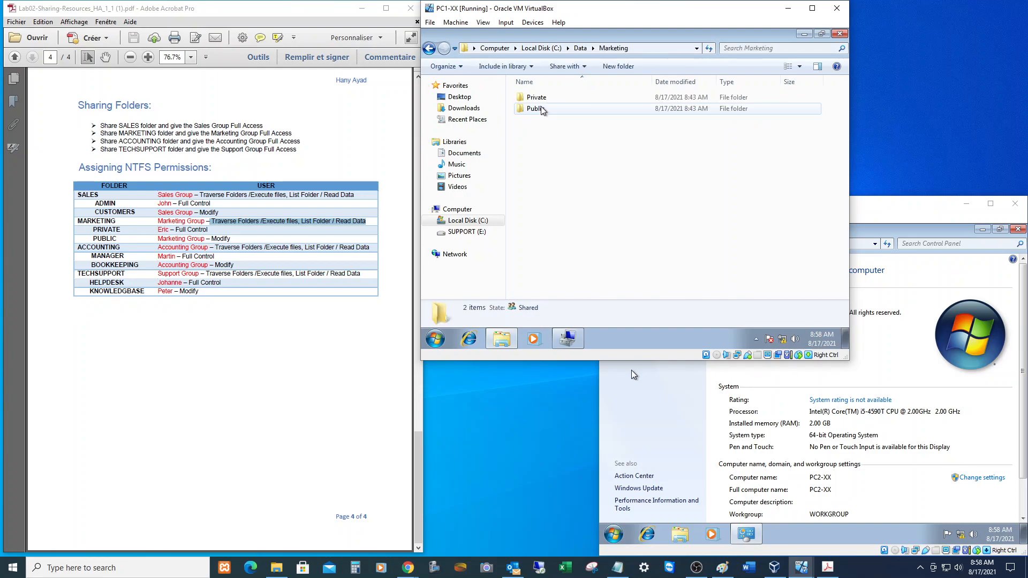
right_click(540, 100)
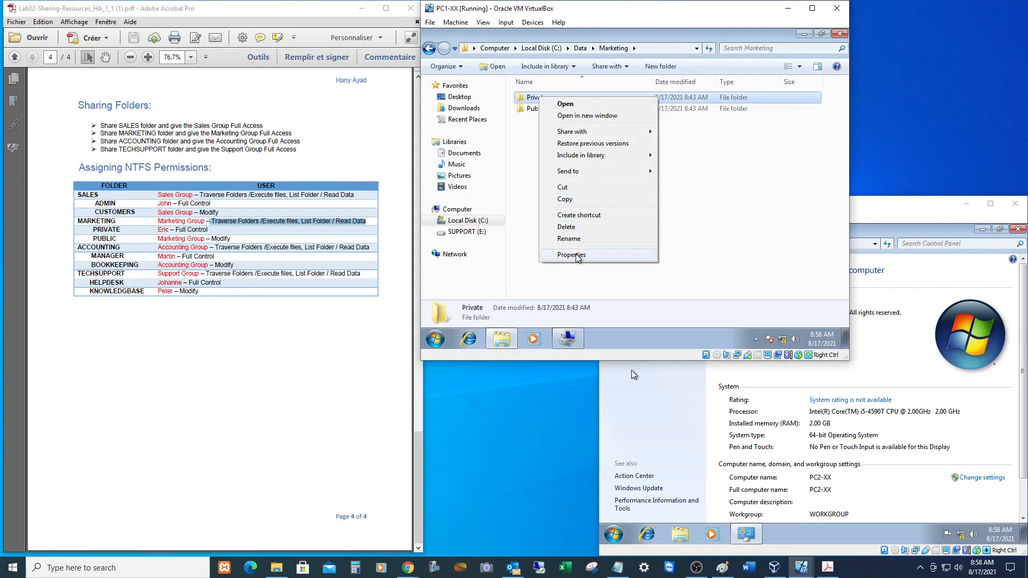
left_click(567, 255)
left_click(611, 91)
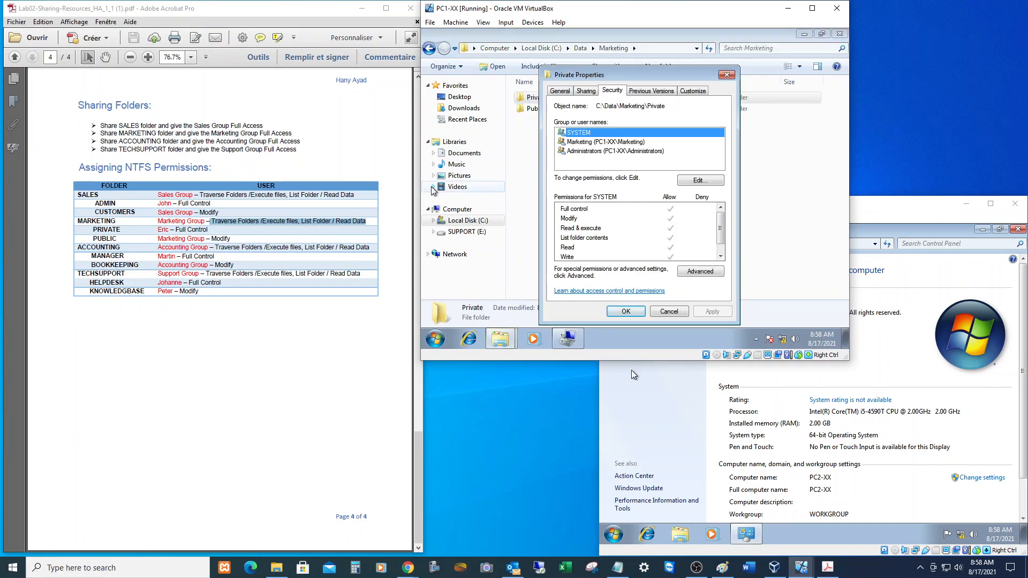
left_click(700, 181)
left_click(694, 211)
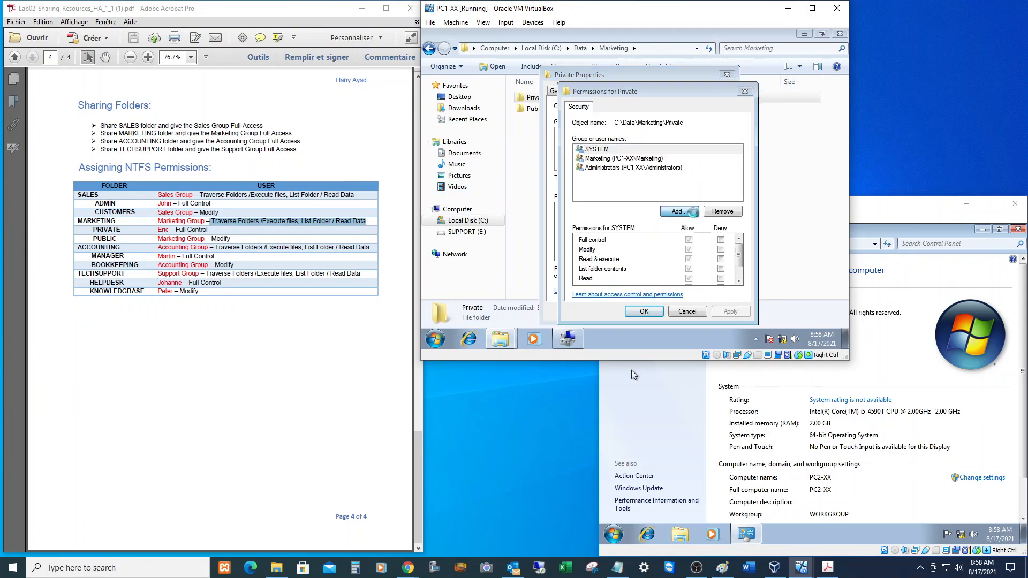
type("Eric")
key("Return")
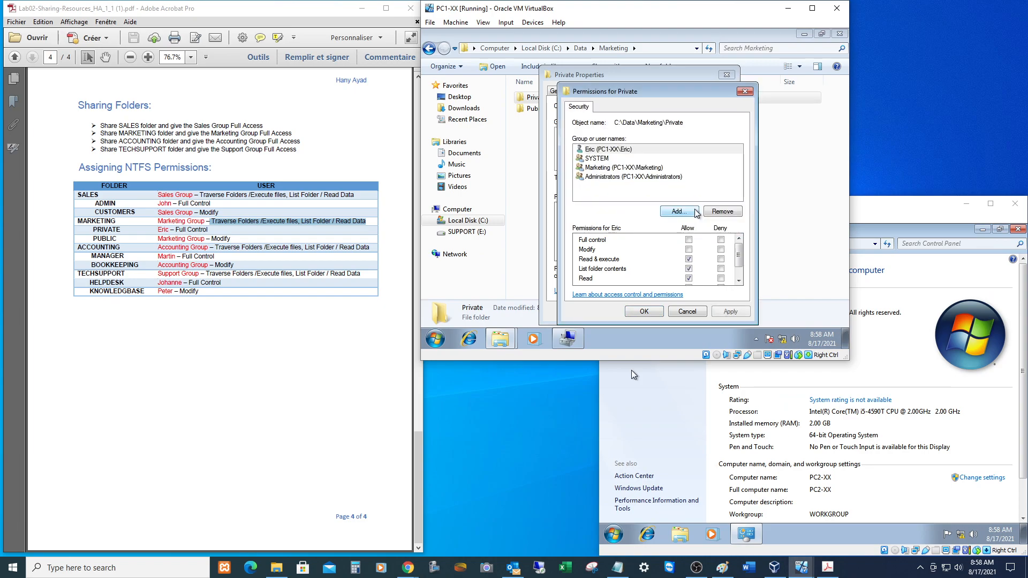
left_click(688, 239)
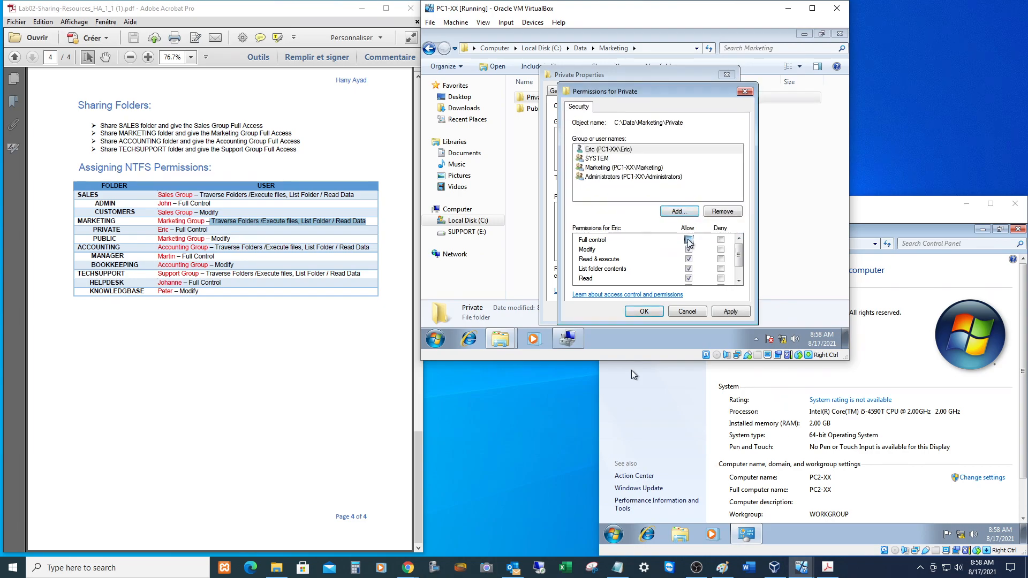
left_click(644, 311)
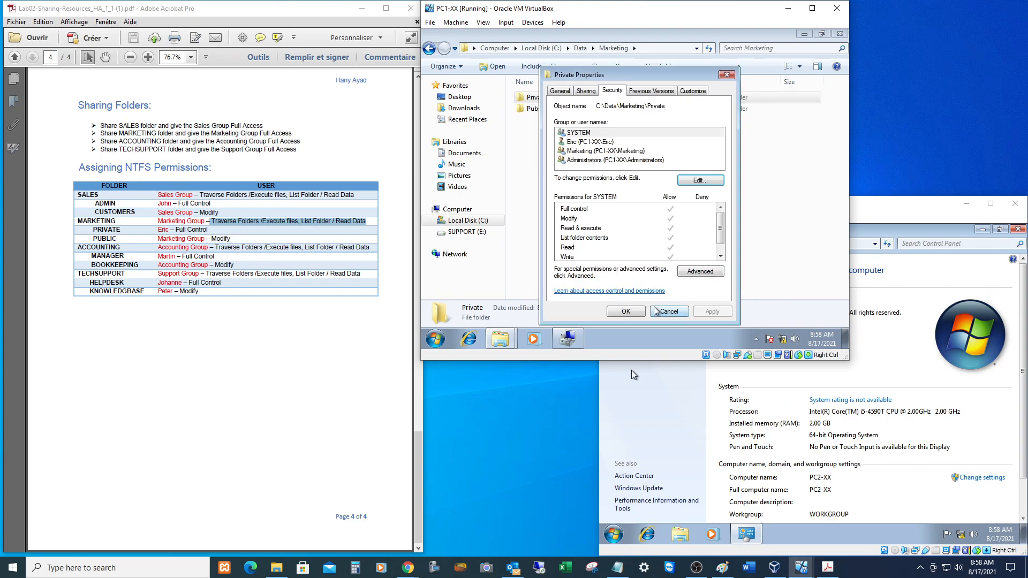
left_click(644, 312)
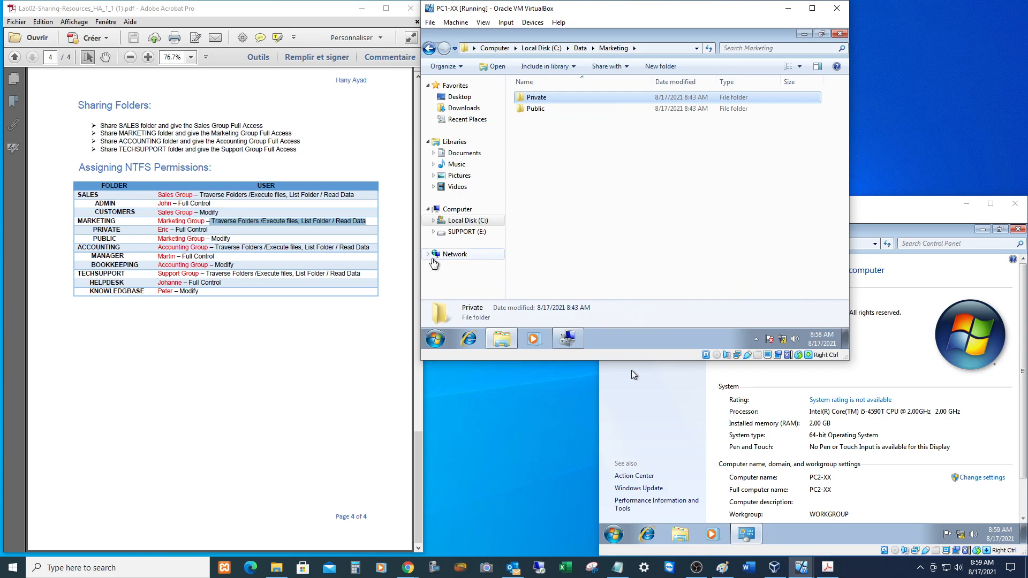
Allow the Marketing group Modify on the Marketing\Public folder and apply it.
right_click(531, 110)
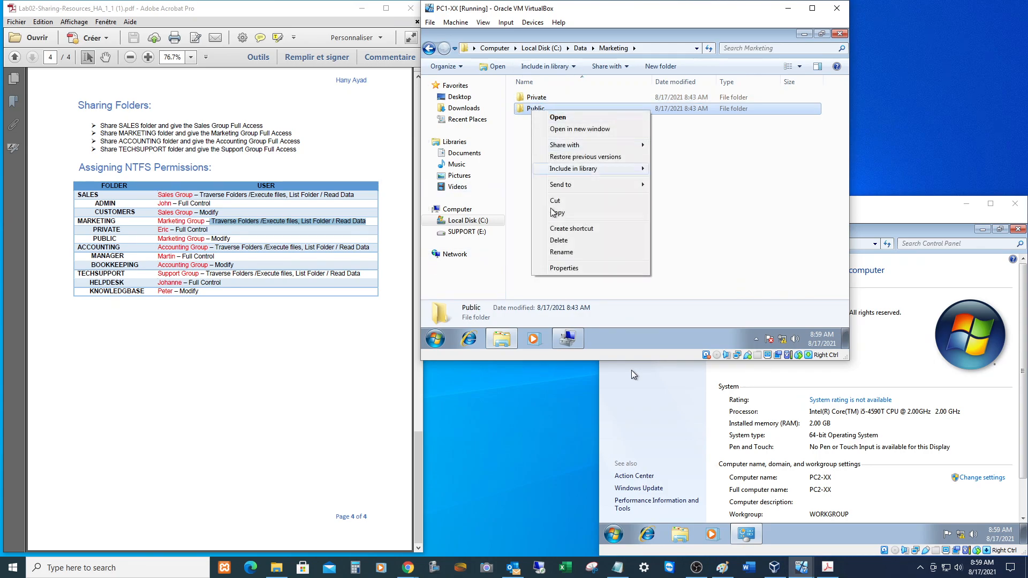
left_click(566, 267)
left_click(605, 91)
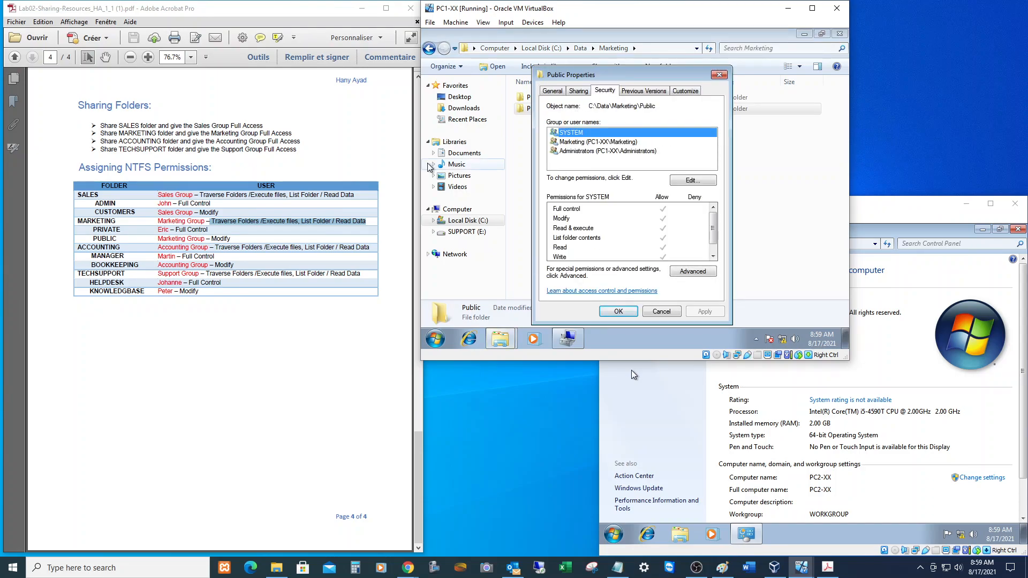
left_click(586, 143)
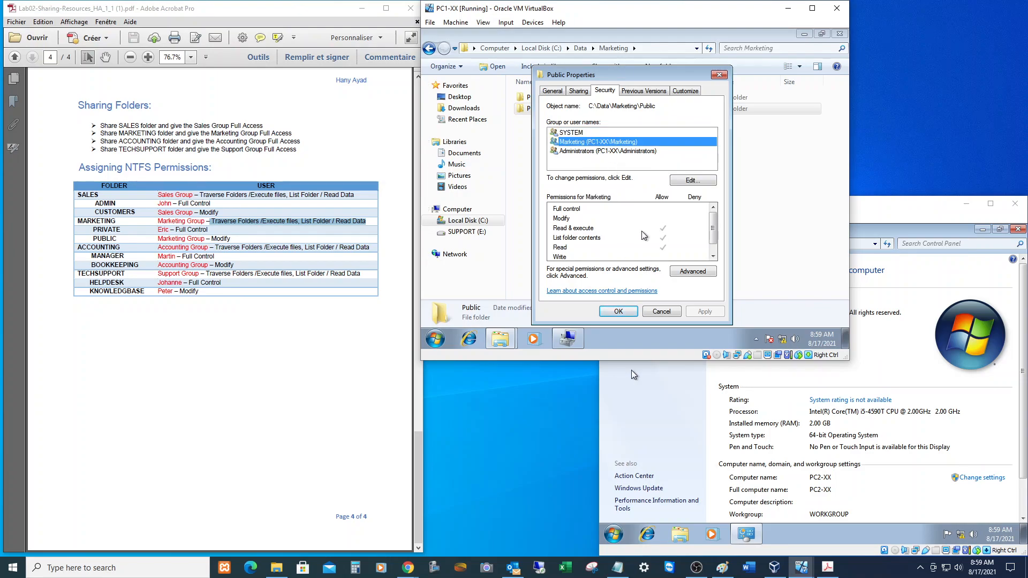
left_click(689, 180)
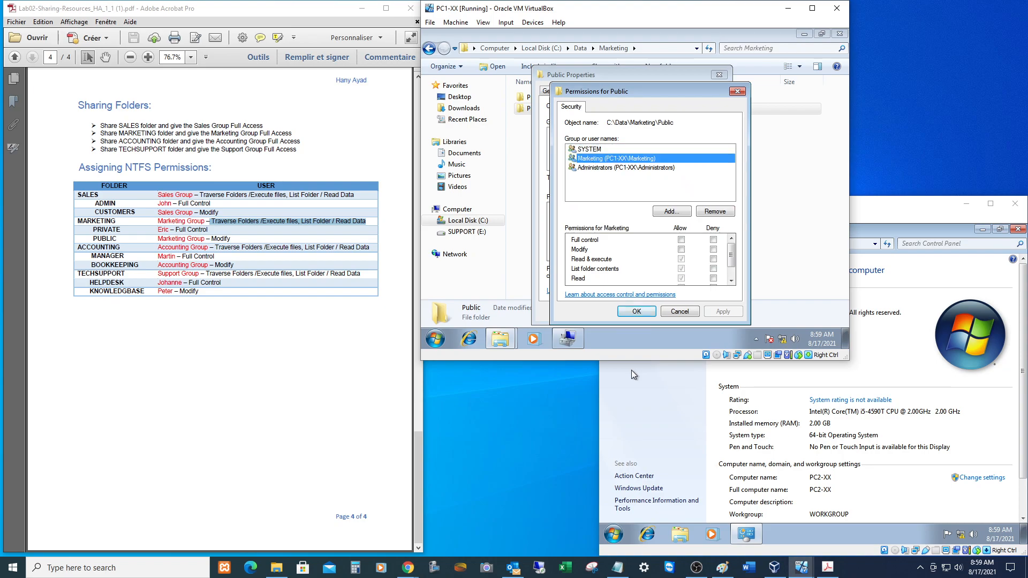
left_click(681, 250)
left_click(637, 312)
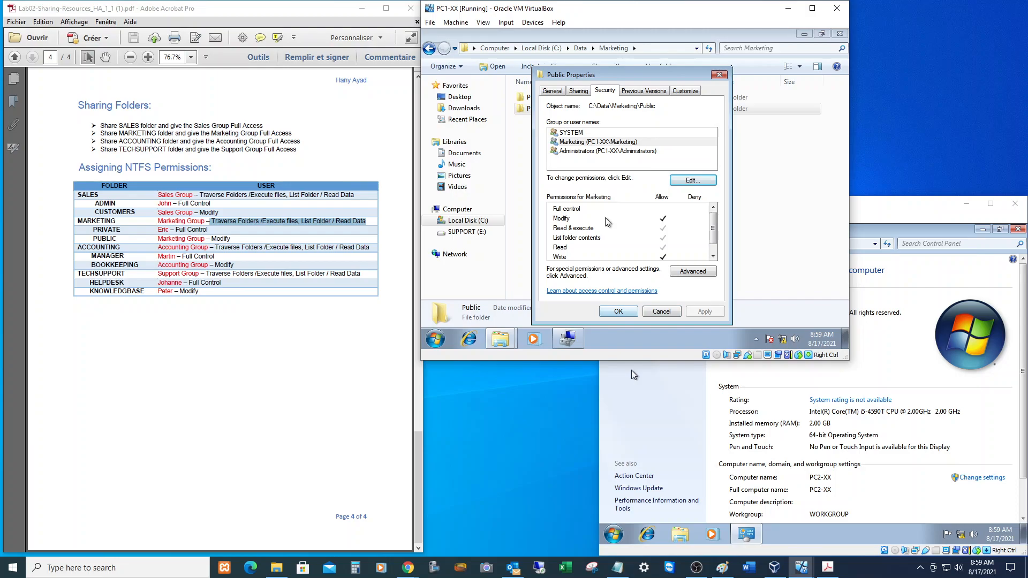
left_click(621, 310)
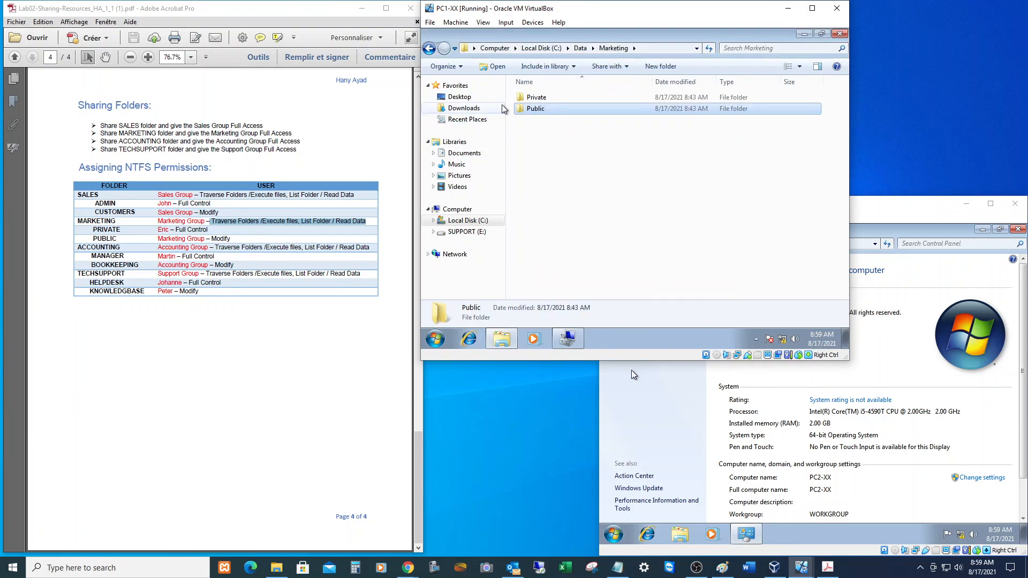
Add the Accounting group to the Accounting folder with Read & execute, List folder contents and Read.
left_click(581, 48)
left_click(542, 97)
right_click(541, 98)
left_click(571, 256)
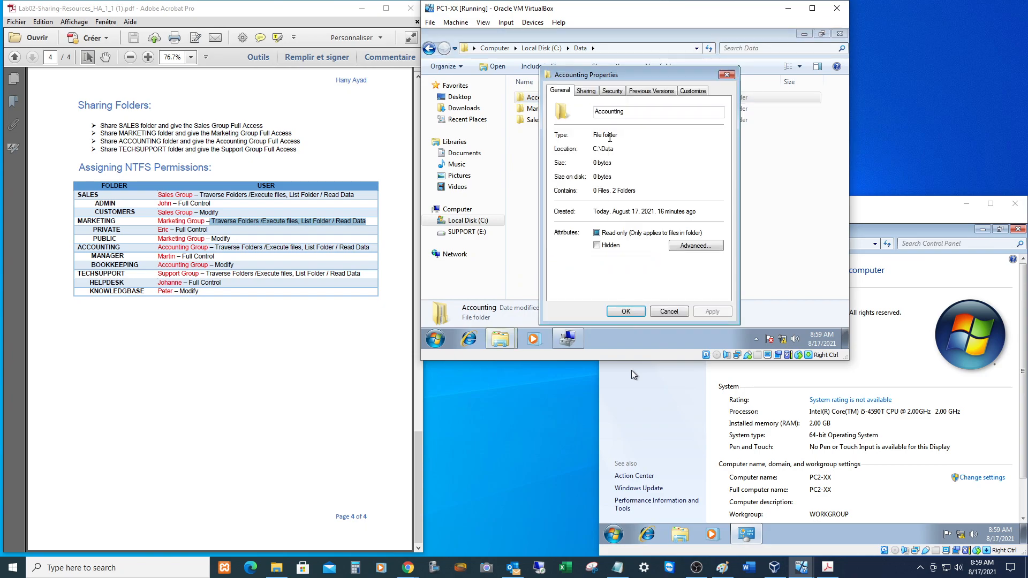
left_click(612, 91)
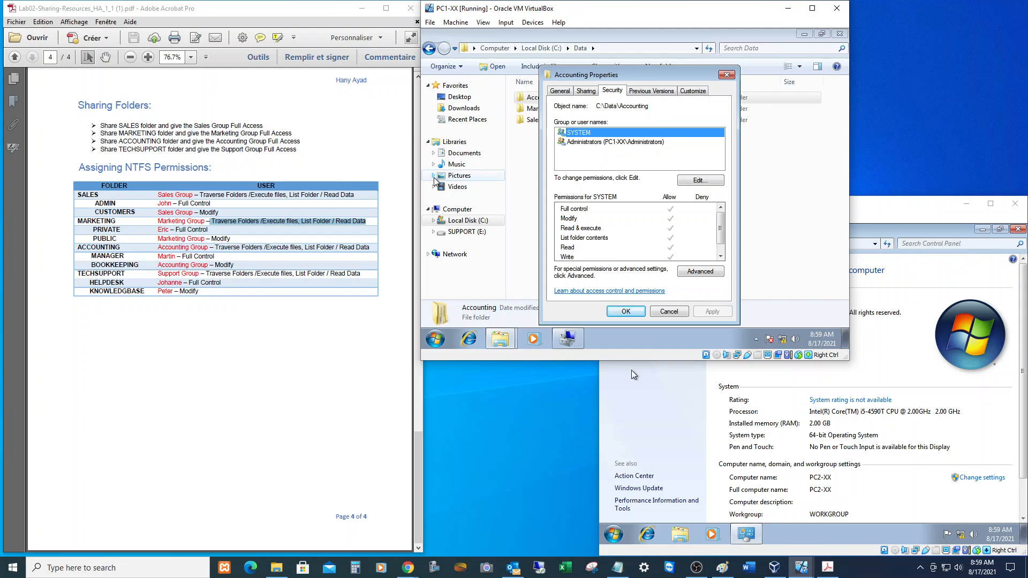
left_click(700, 181)
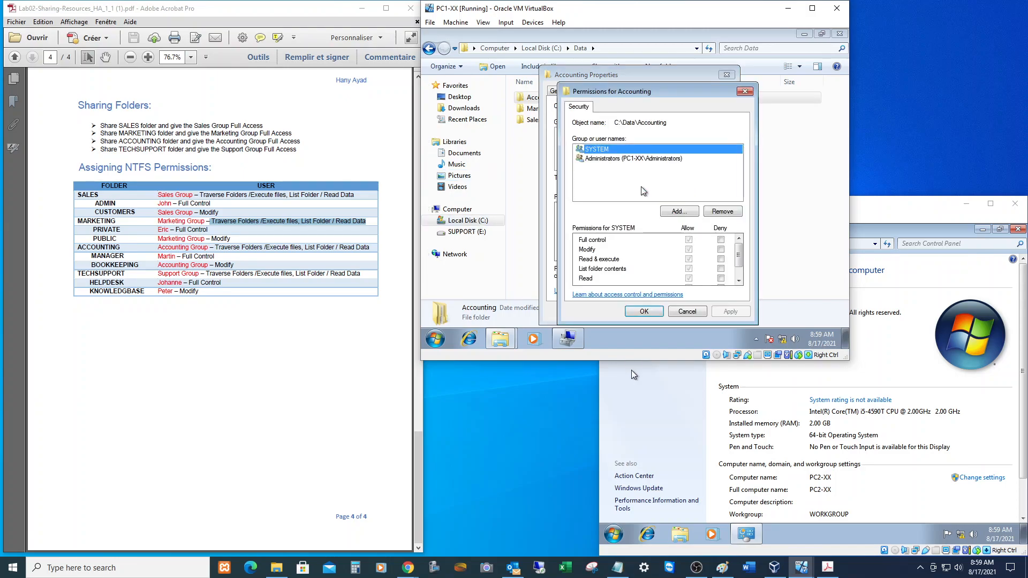
left_click(672, 211)
type("a")
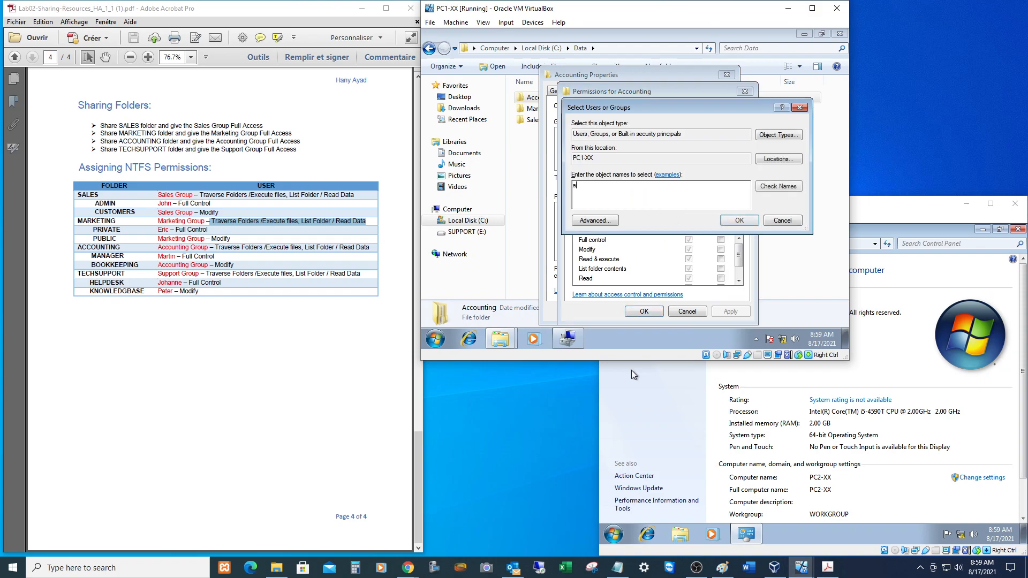
type("ccounting")
key("Return")
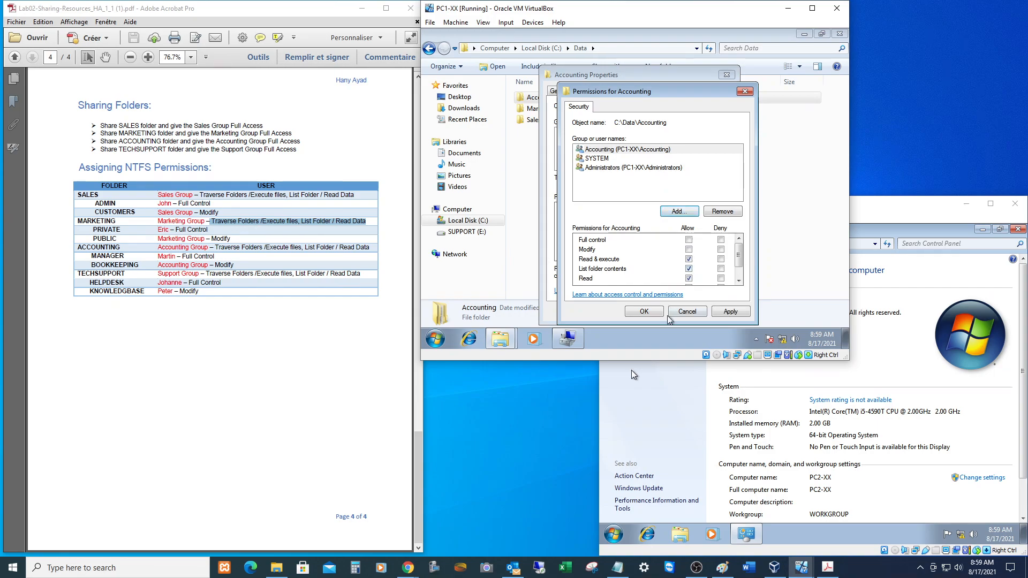
left_click(644, 312)
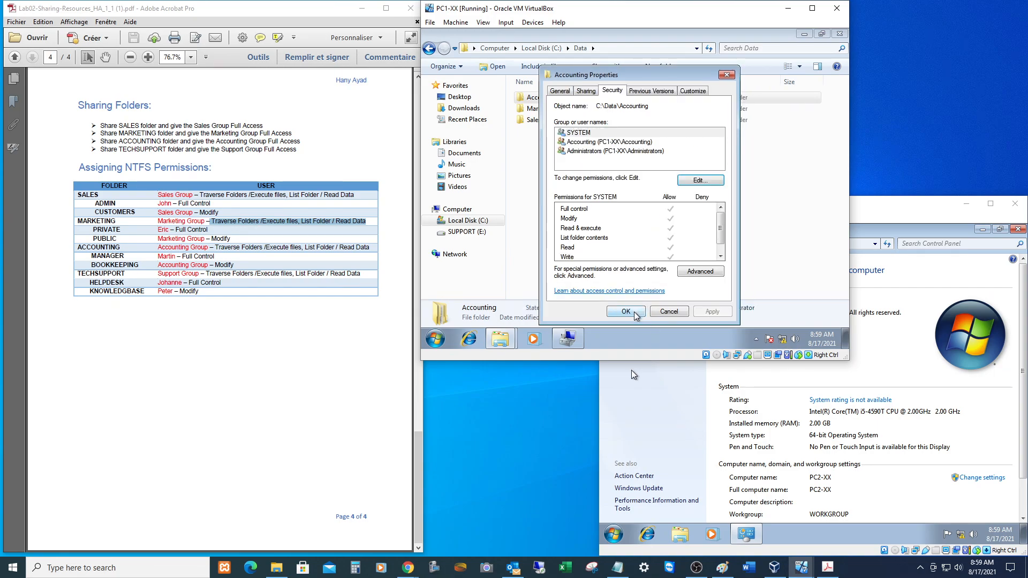
left_click(634, 310)
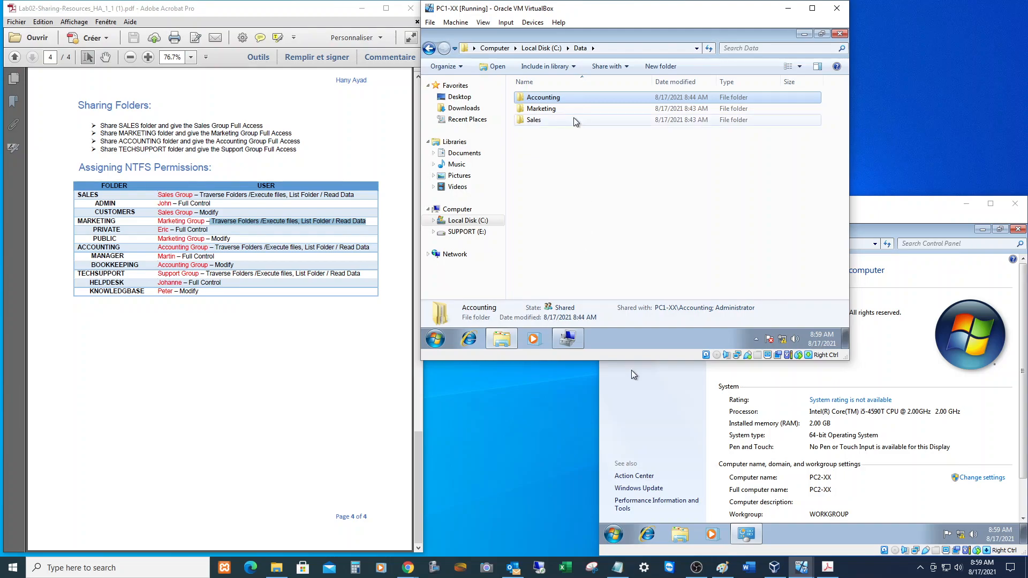
Add the designated lab user to Accounting\Manager with Full control allowed.
double_click(542, 100)
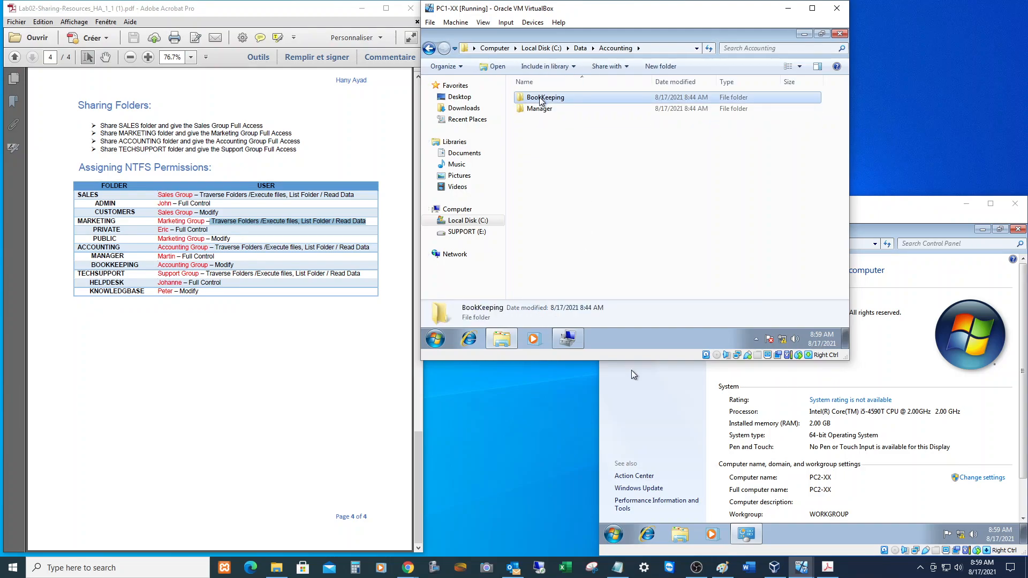
left_click(533, 111)
right_click(533, 110)
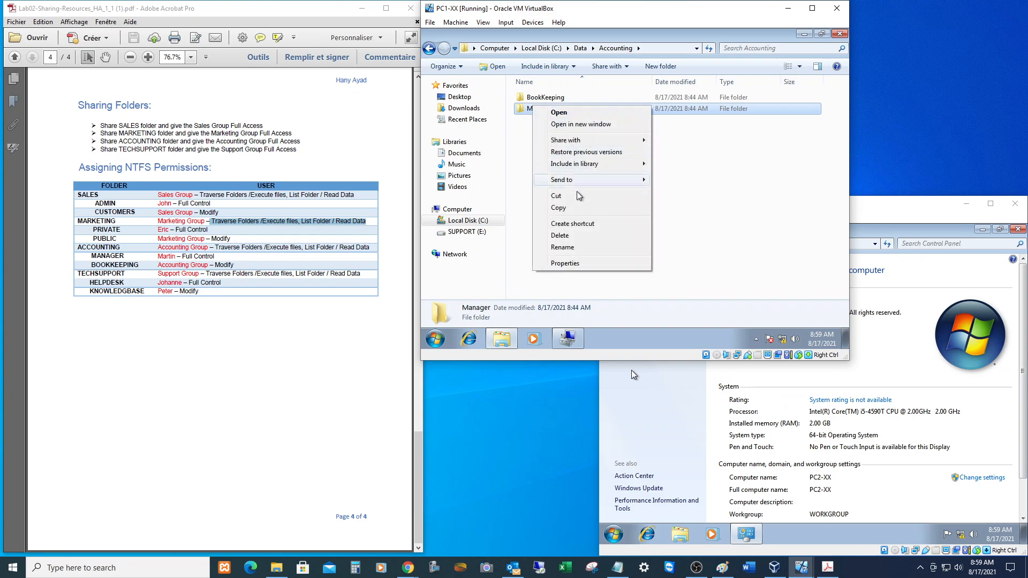
left_click(582, 265)
left_click(605, 94)
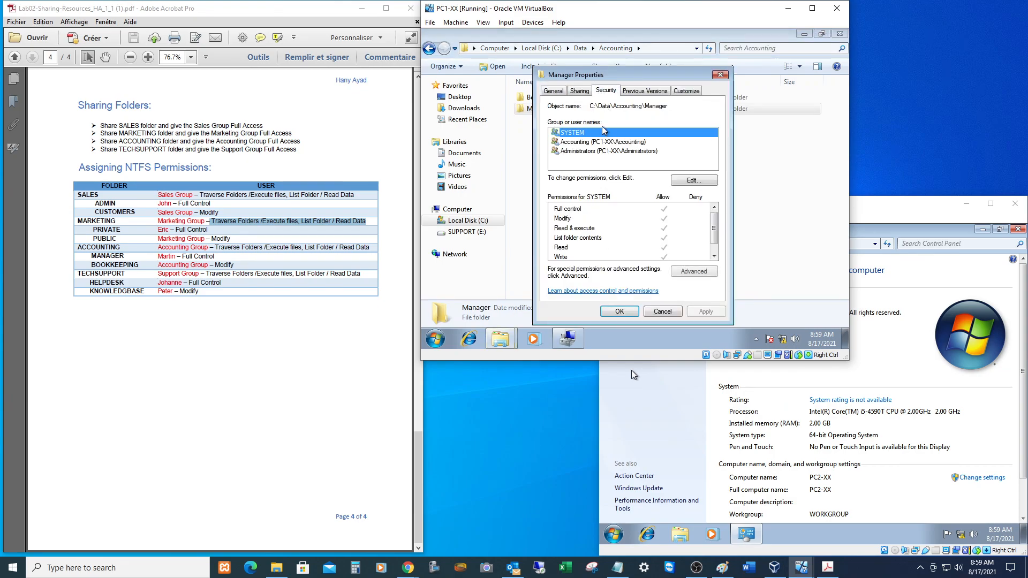
left_click(691, 182)
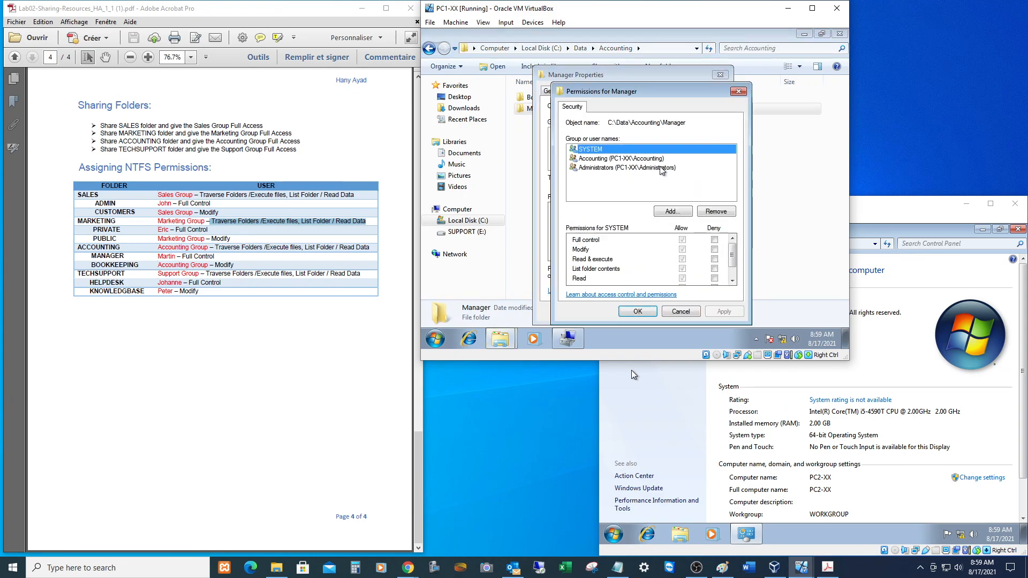
left_click(682, 212)
type("Martin")
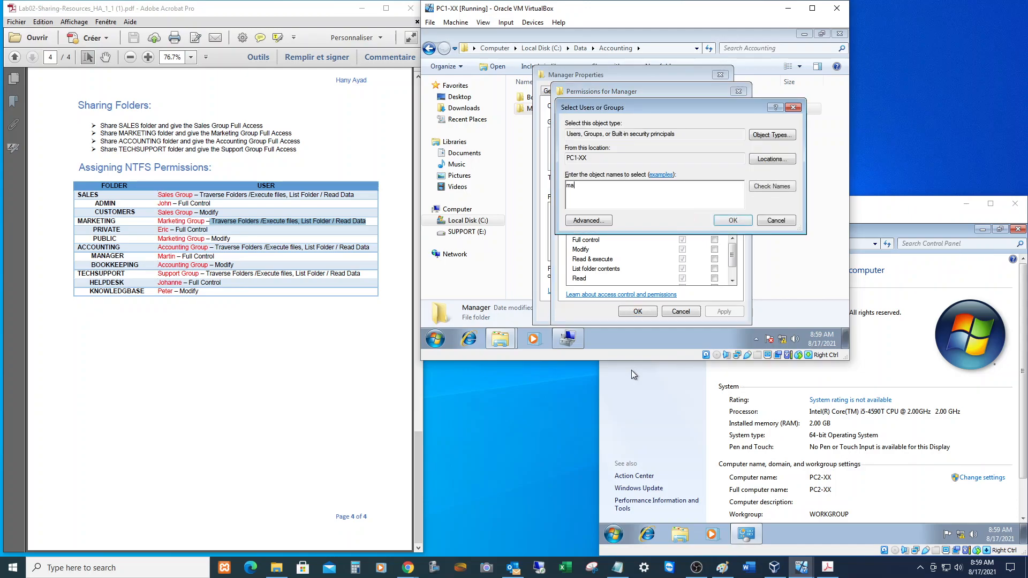
key("Return")
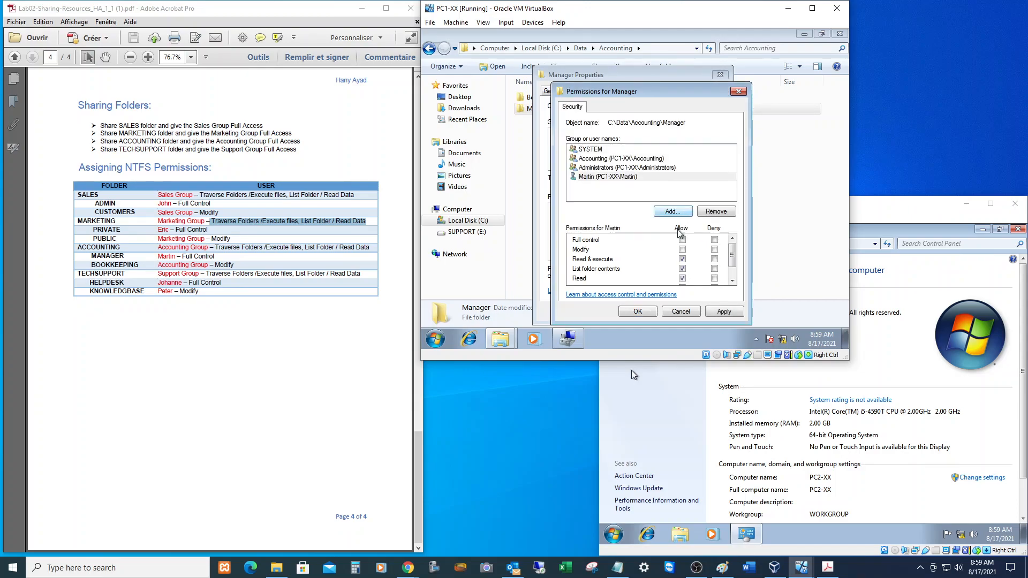
left_click(682, 240)
left_click(682, 240)
left_click(638, 311)
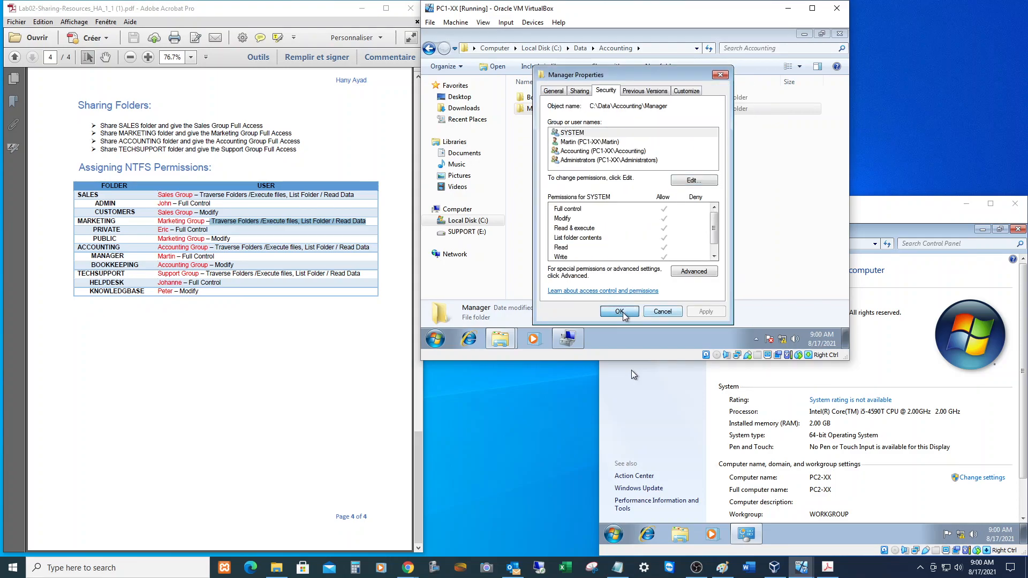
left_click(622, 313)
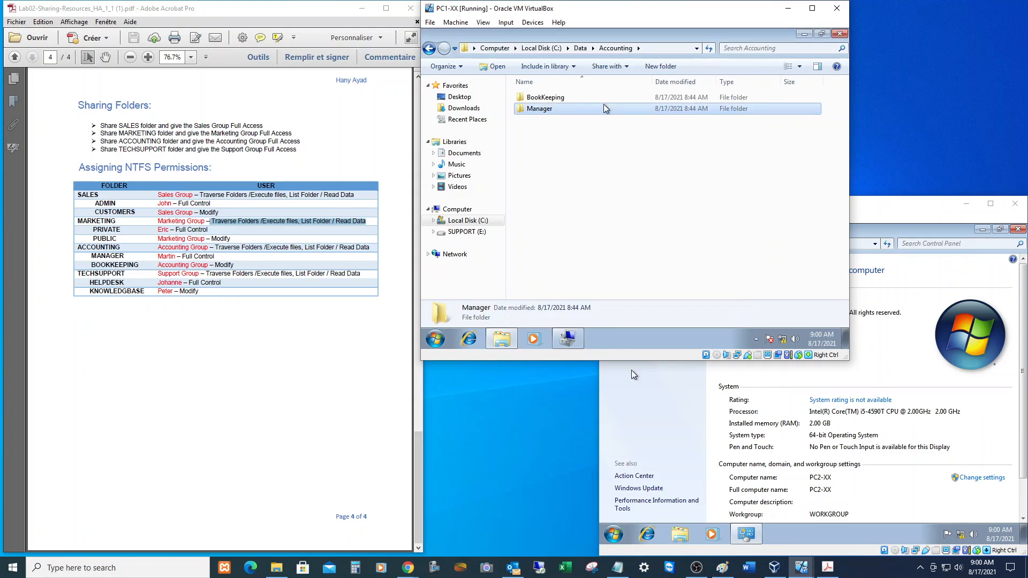
Allow the Accounting group Modify on the BookKeeping folder and apply it.
right_click(555, 98)
left_click(583, 257)
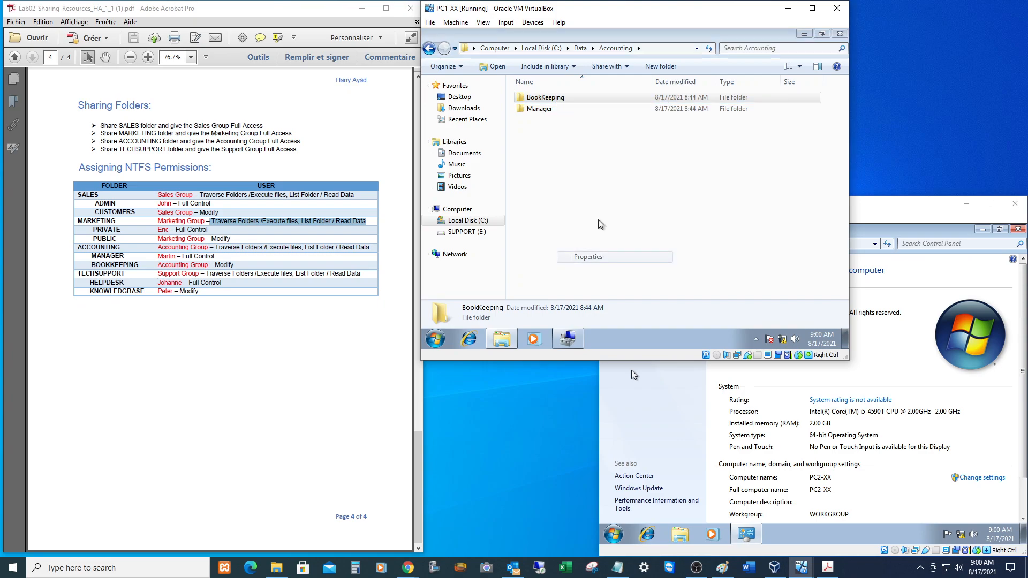
left_click(629, 90)
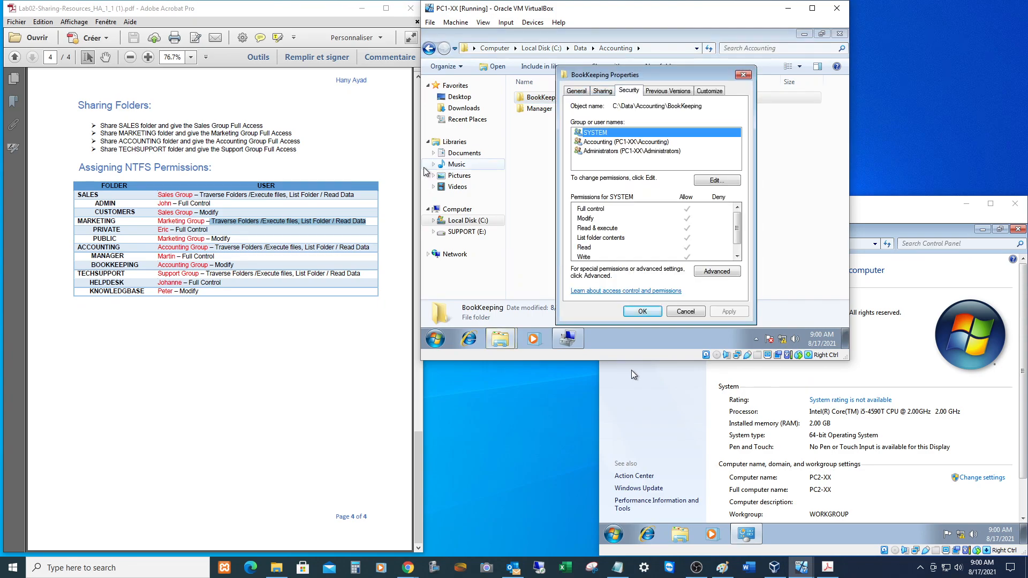
left_click(717, 180)
left_click(637, 158)
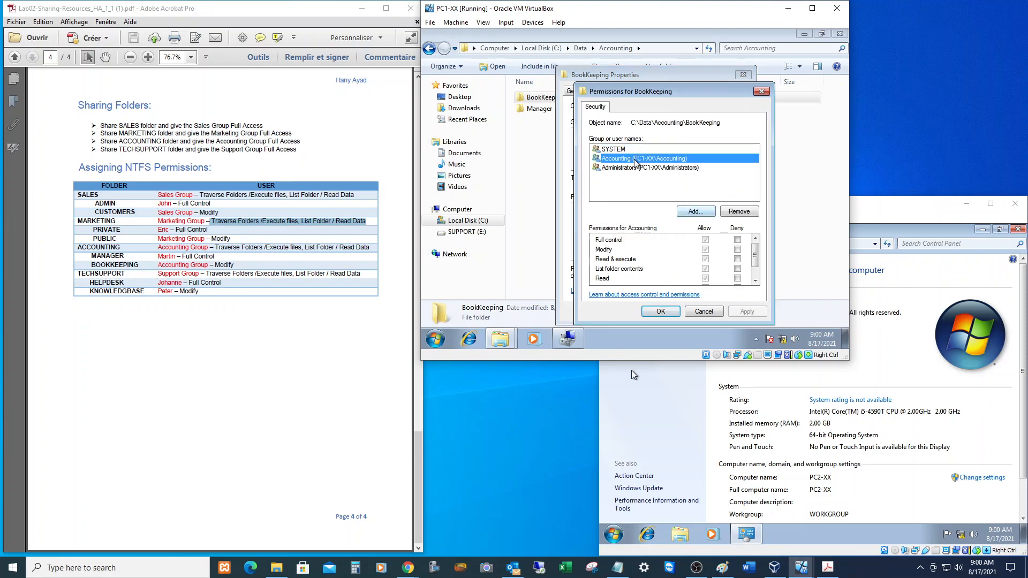
left_click(705, 249)
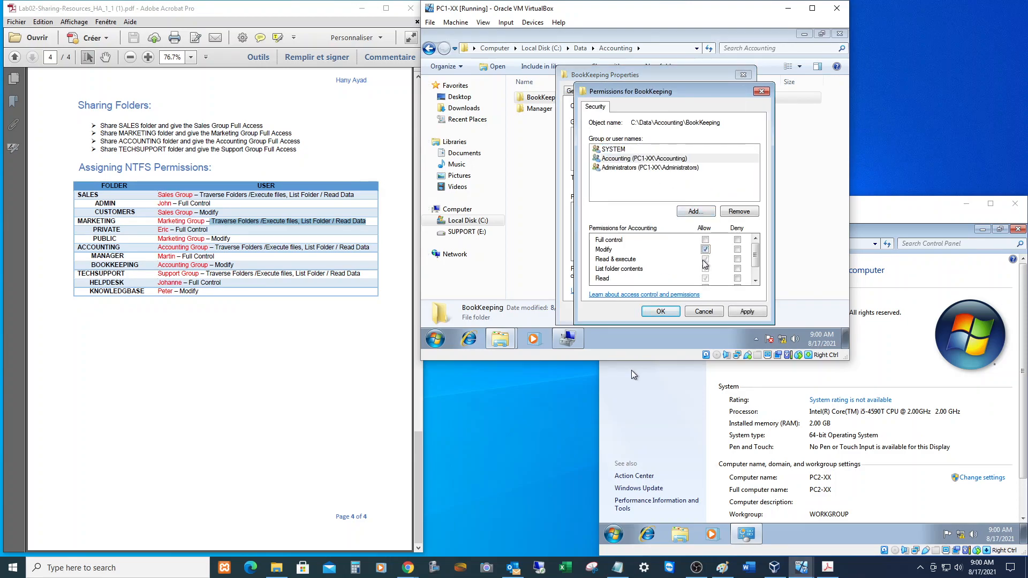
left_click(661, 313)
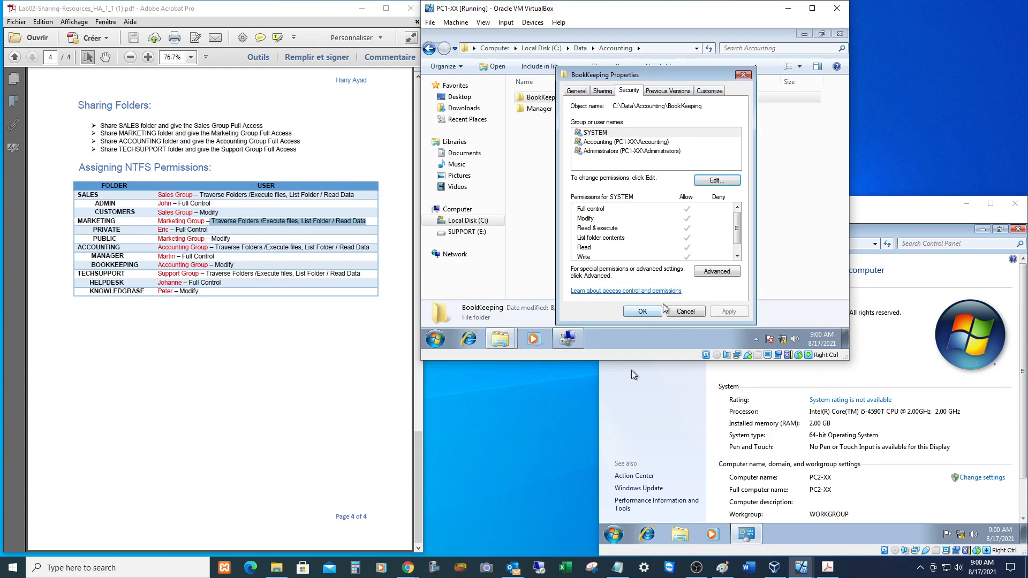
left_click(646, 313)
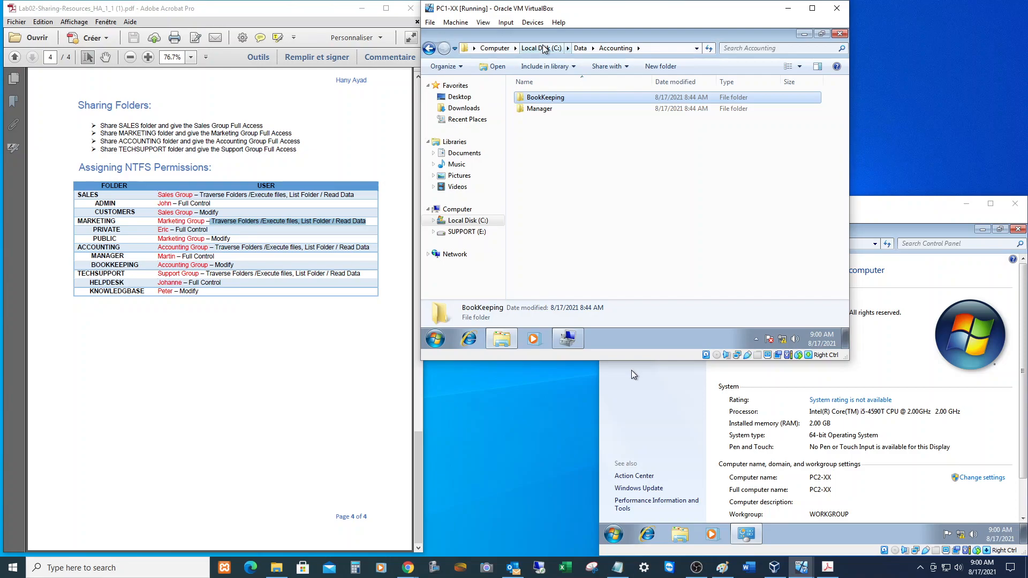
Open the SUPPORT (E:) drive and review the TECHSUPPORT folder's properties against the lab table.
left_click(490, 48)
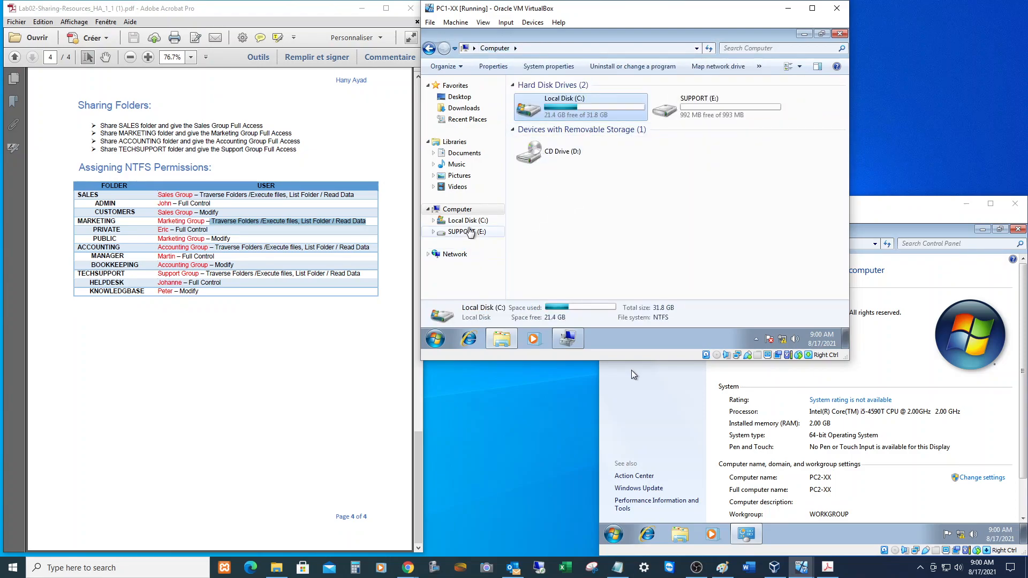
left_click(467, 232)
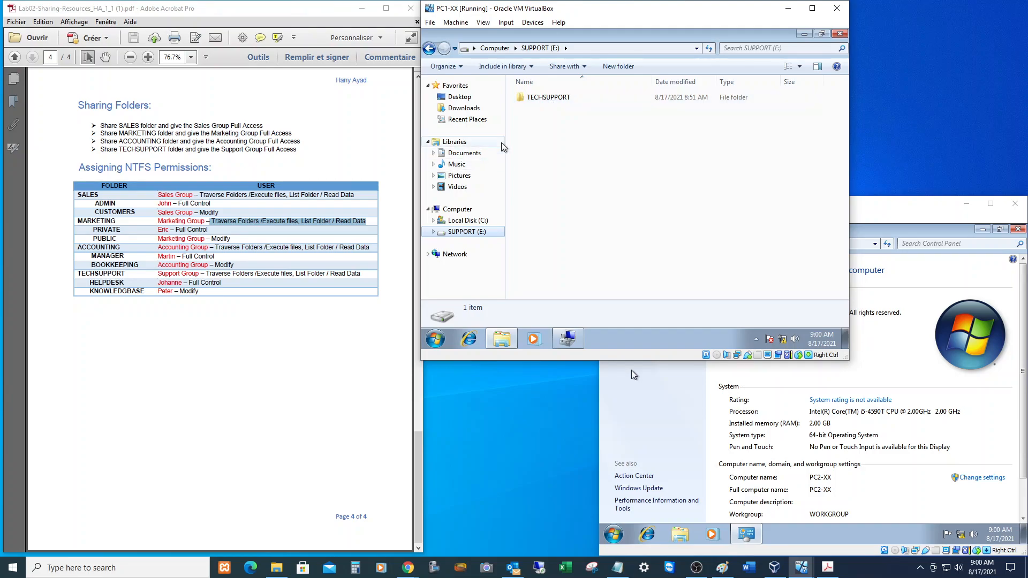
right_click(528, 101)
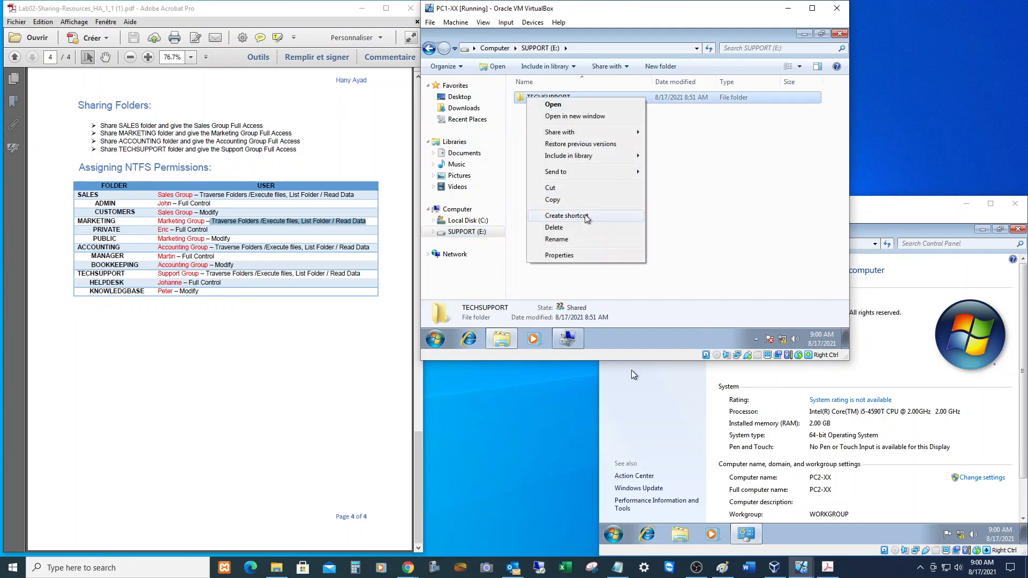
left_click(570, 255)
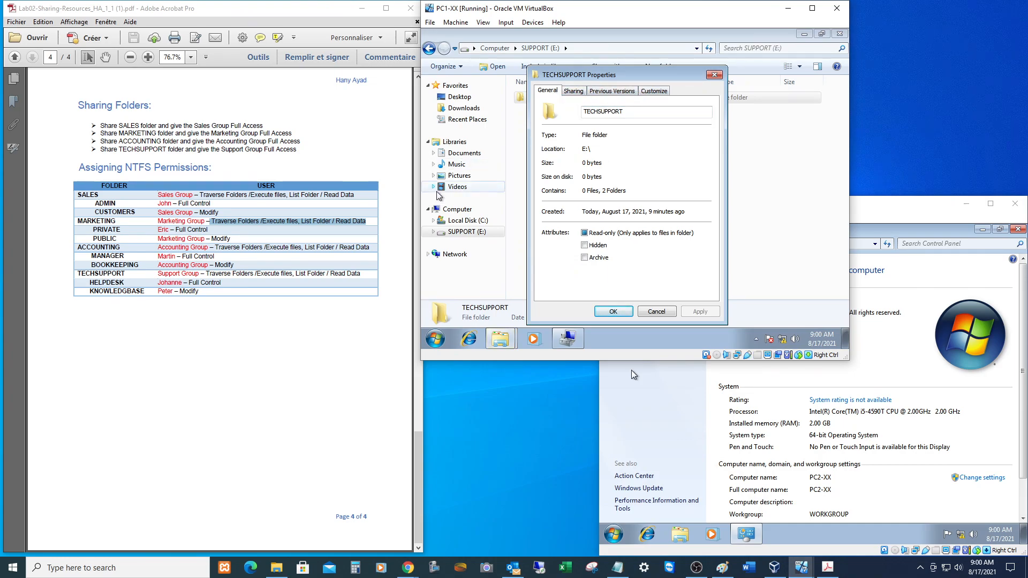
left_click_drag(158, 273, 367, 274)
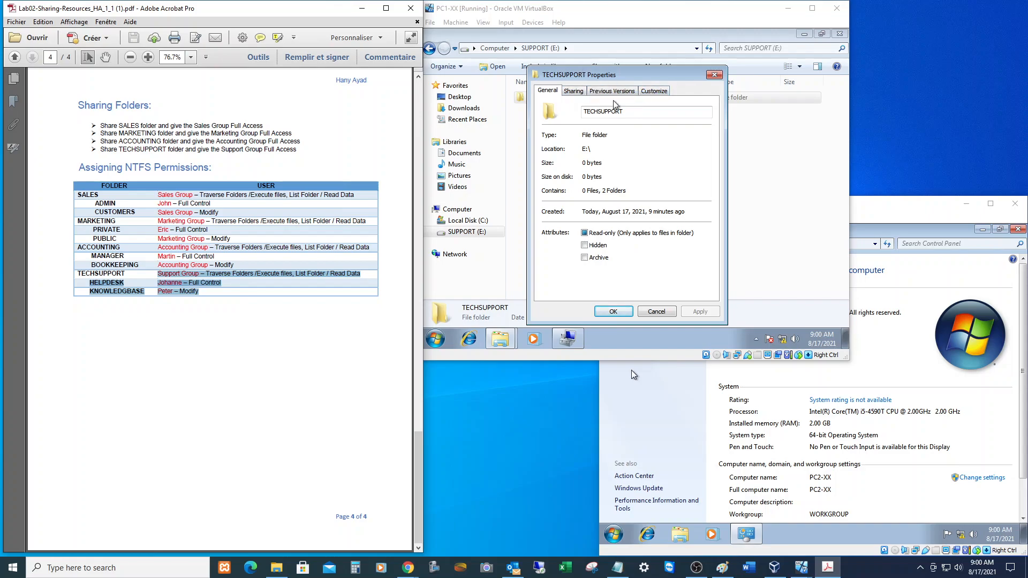
left_click(614, 312)
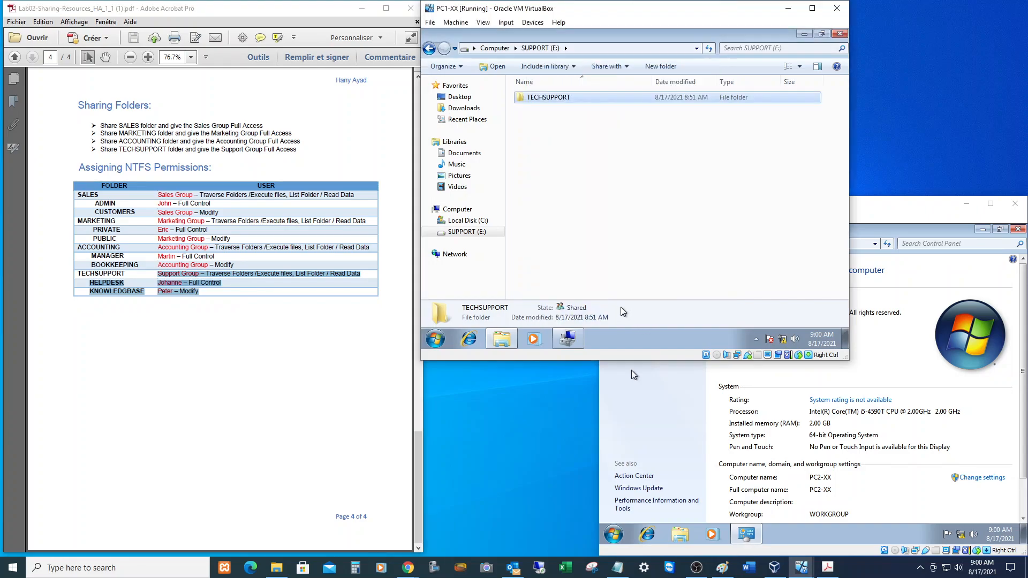
Check that the SUPPORT (E:) drive's file system is FAT32, then return to the lab instructions.
right_click(470, 233)
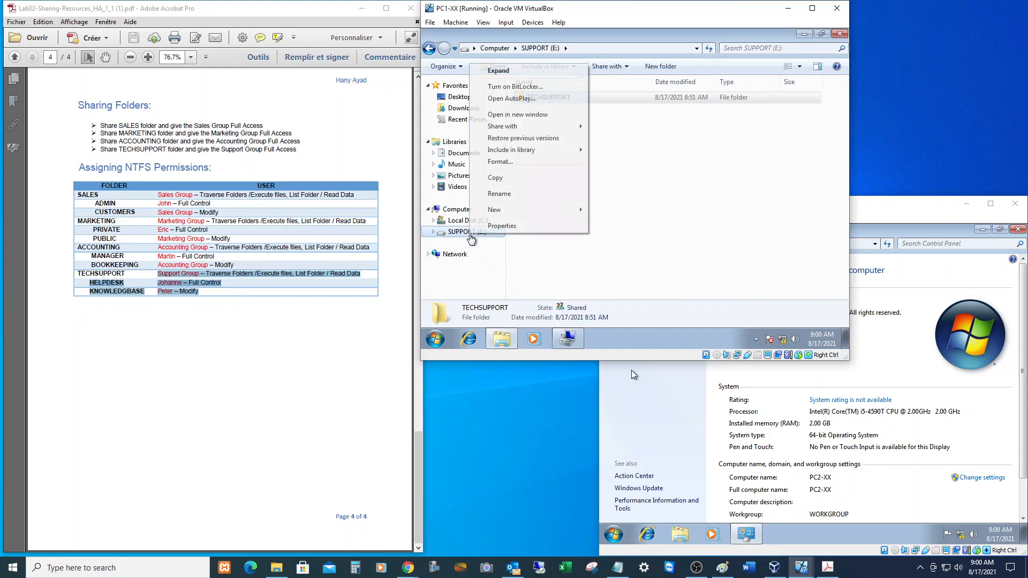
left_click(505, 226)
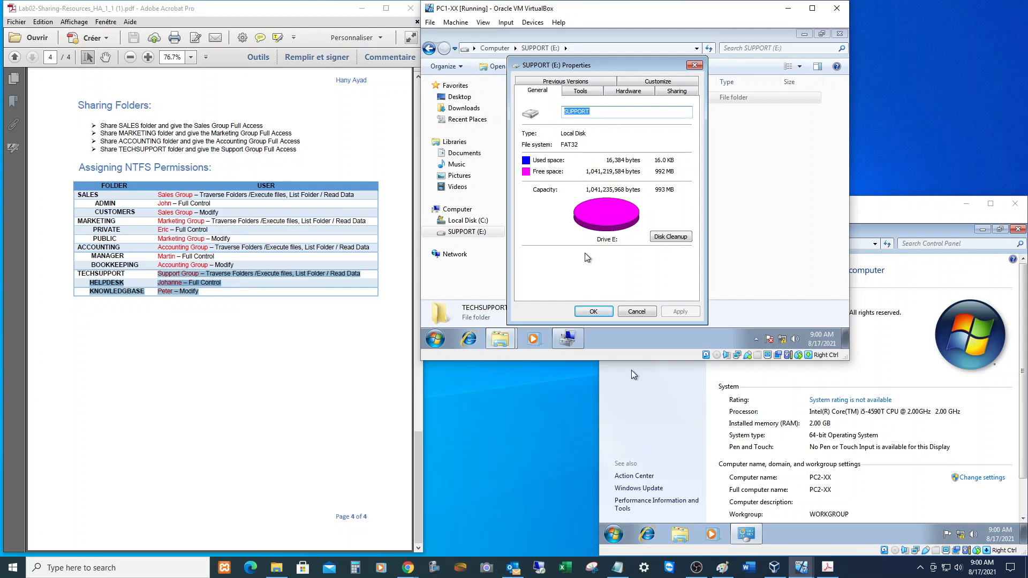
left_click(594, 310)
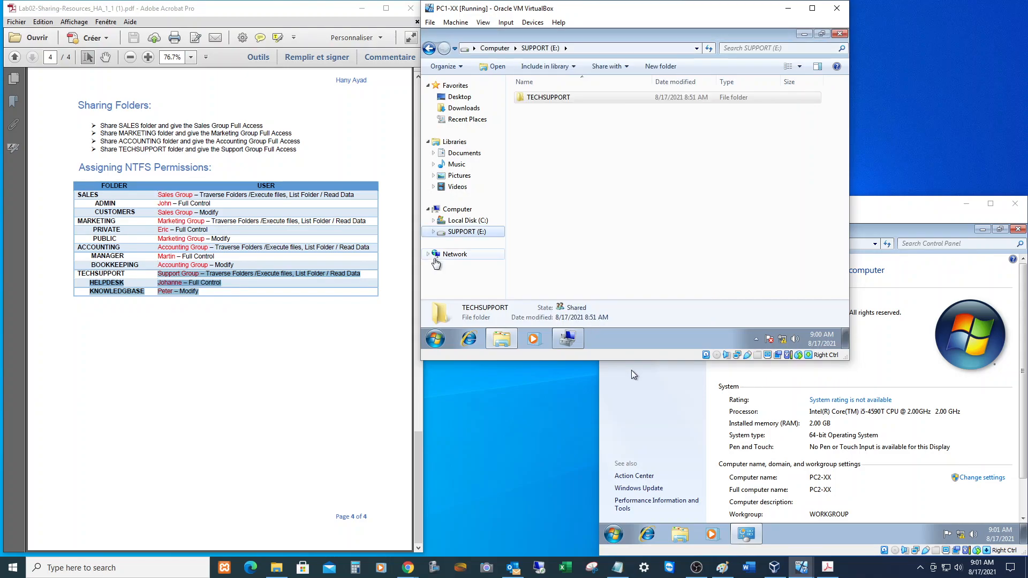
left_click(316, 315)
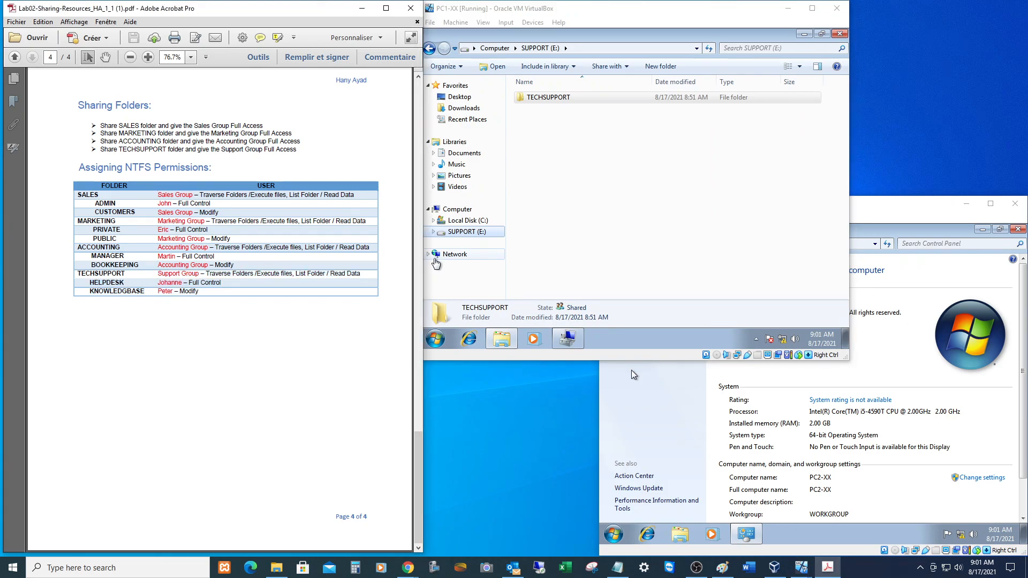
right_click(528, 98)
left_click(567, 258)
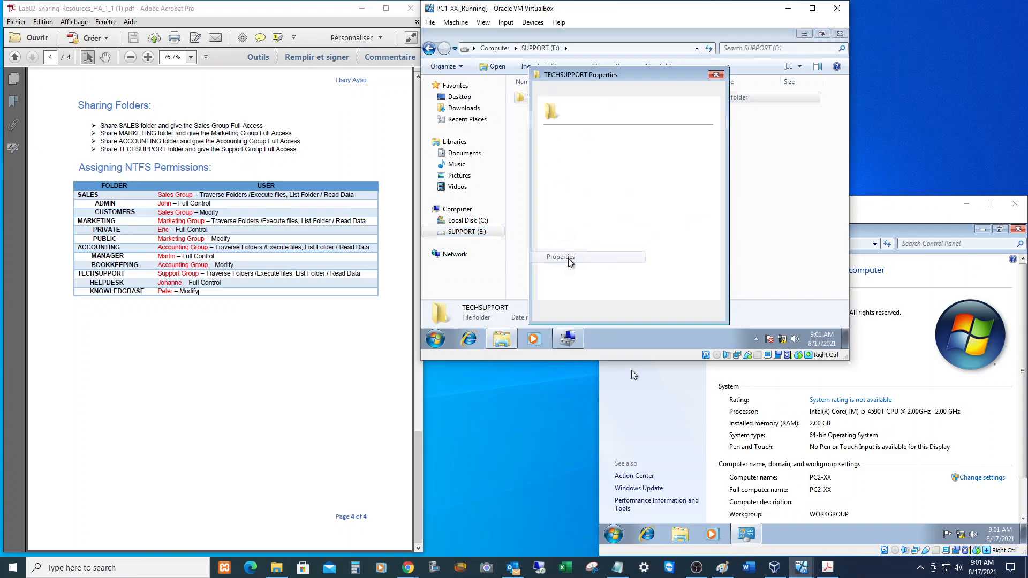
left_click(577, 95)
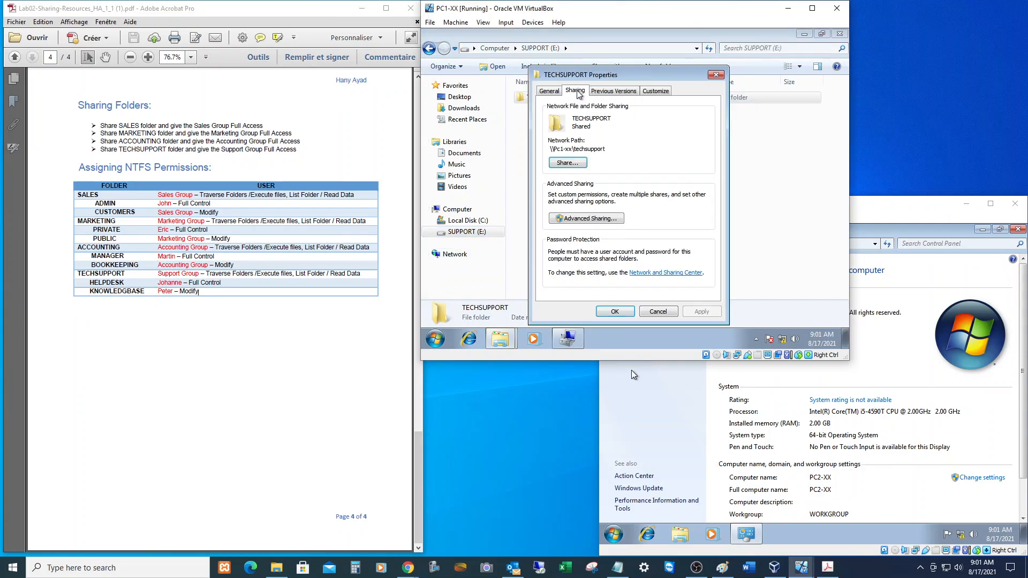
left_click(586, 218)
left_click(594, 237)
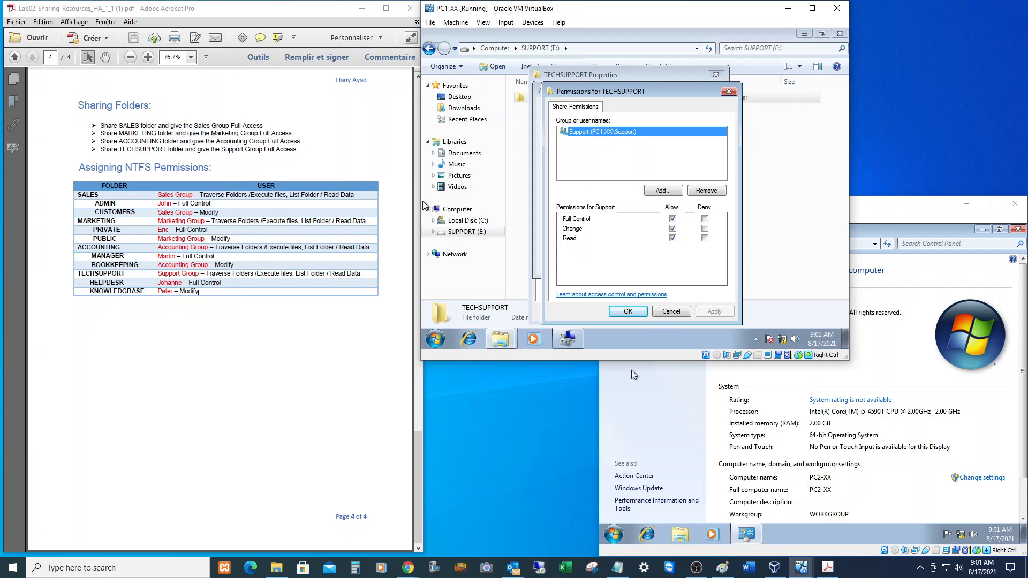
left_click(628, 311)
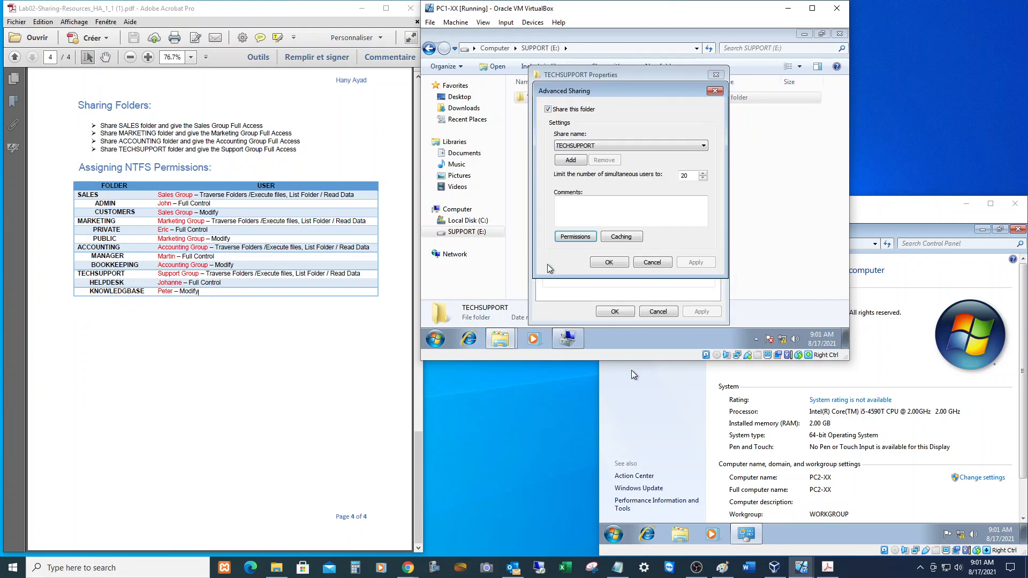
left_click(623, 266)
left_click(615, 310)
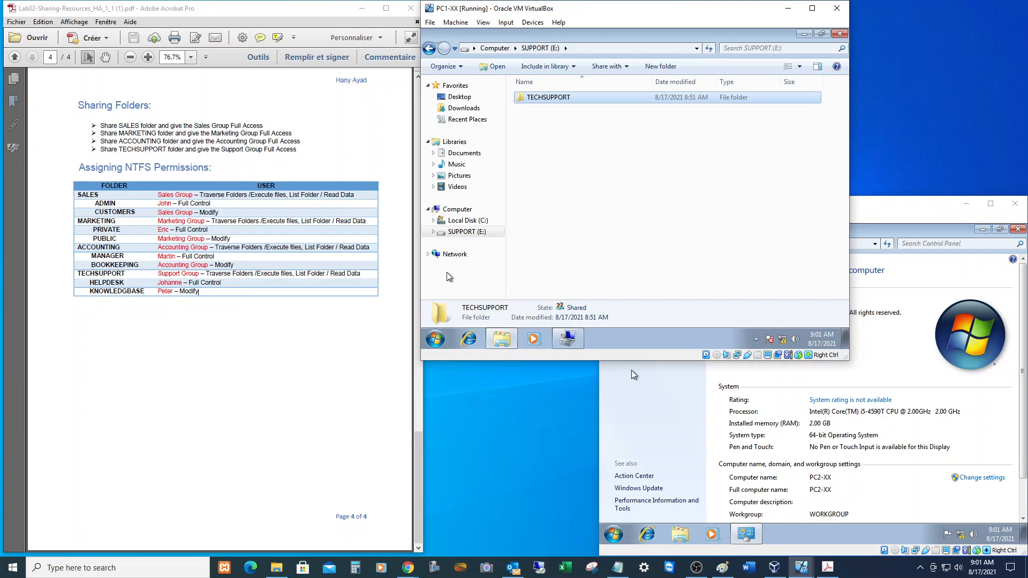
double_click(570, 94)
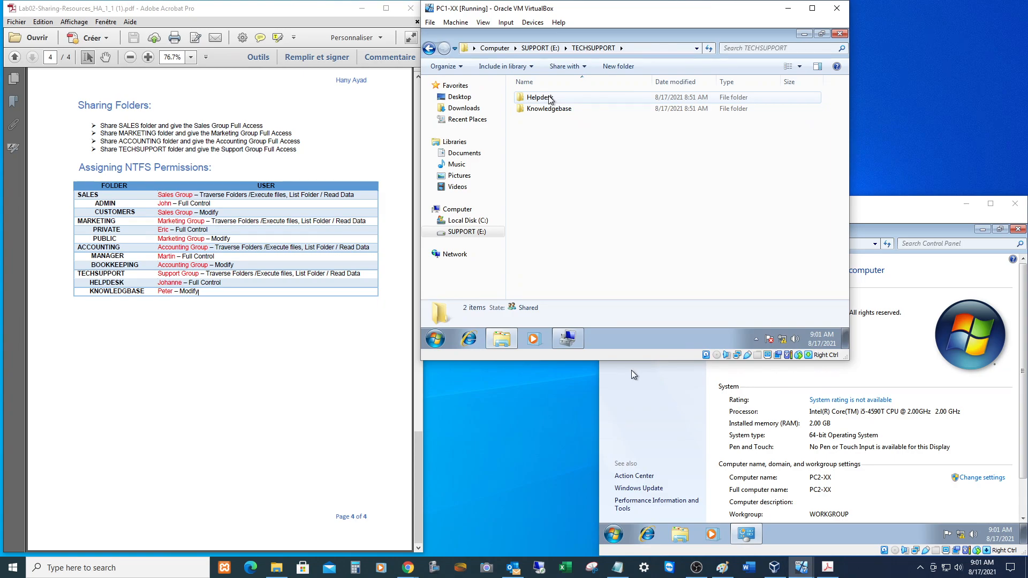
left_click(550, 100)
right_click(550, 99)
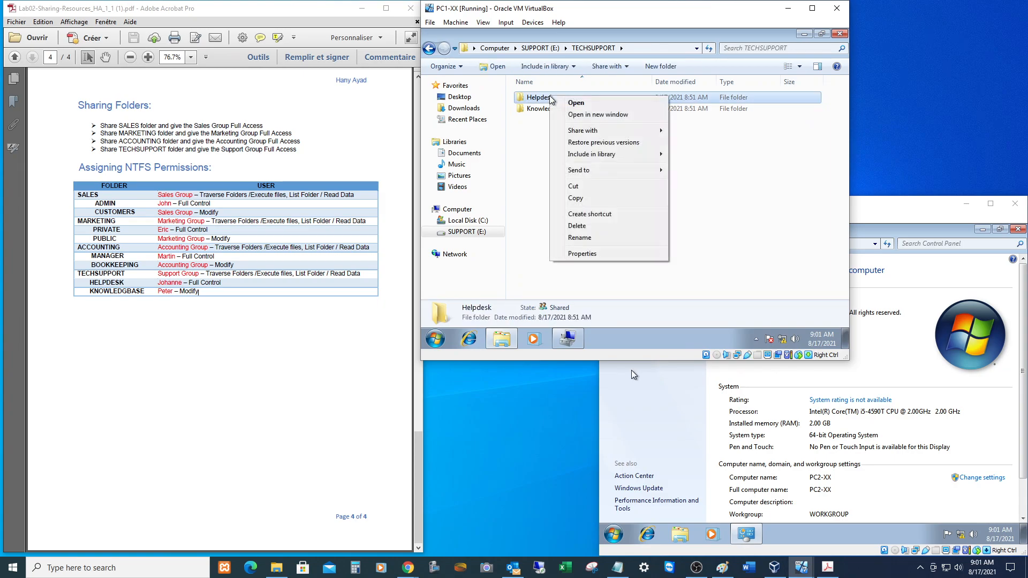
left_click(582, 254)
left_click(597, 91)
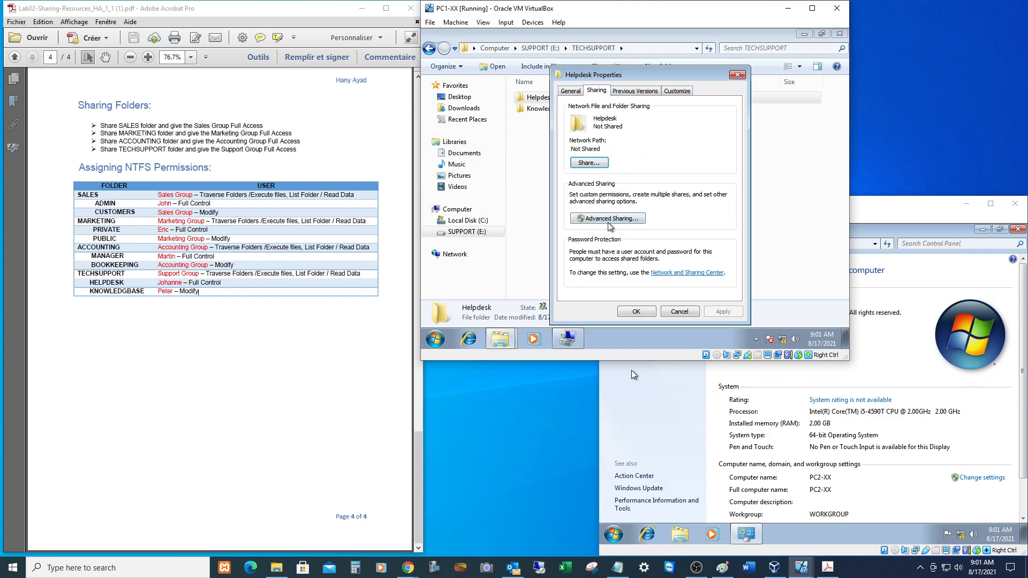
left_click(675, 312)
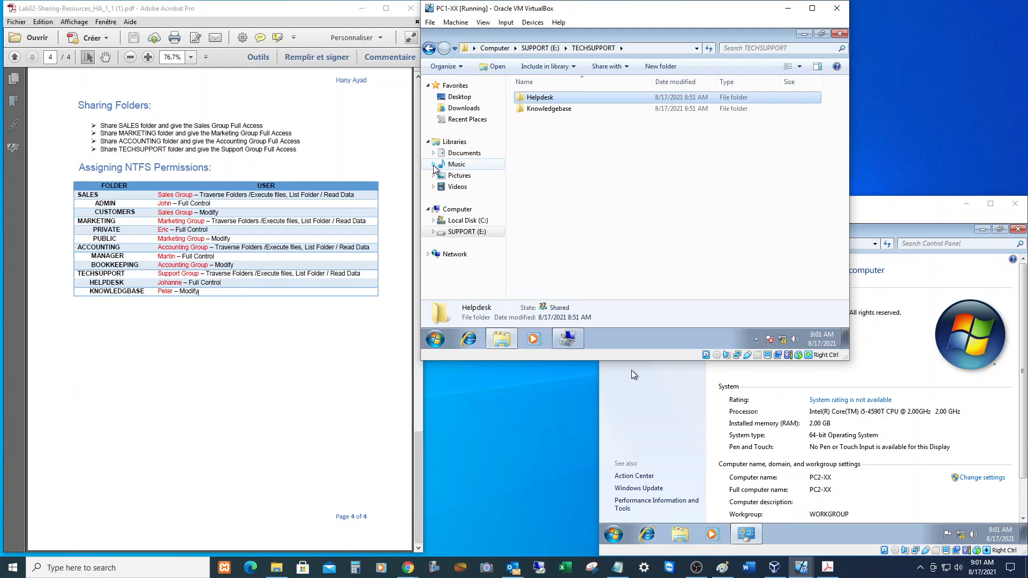
left_click(541, 48)
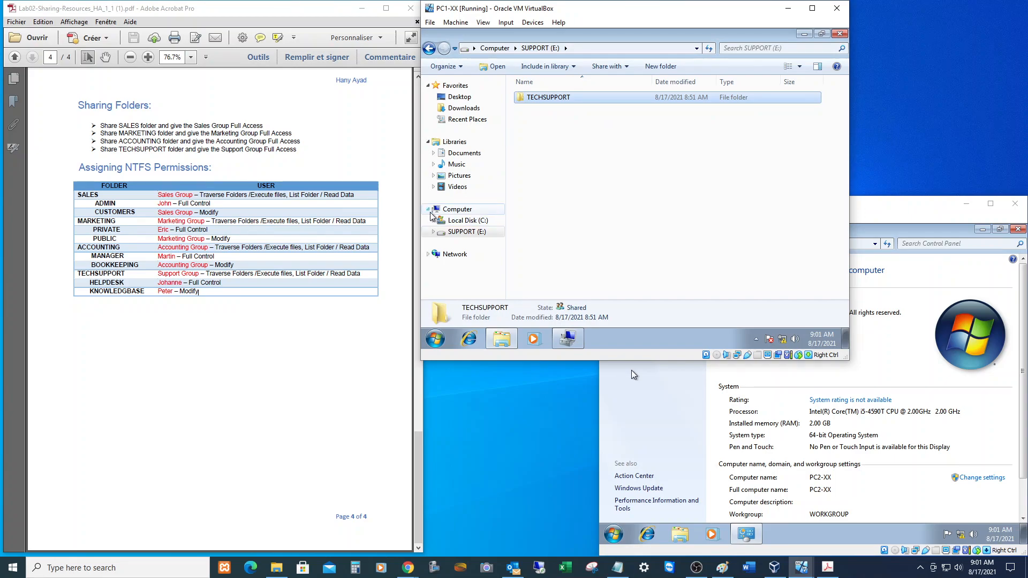
left_click_drag(77, 273, 199, 292)
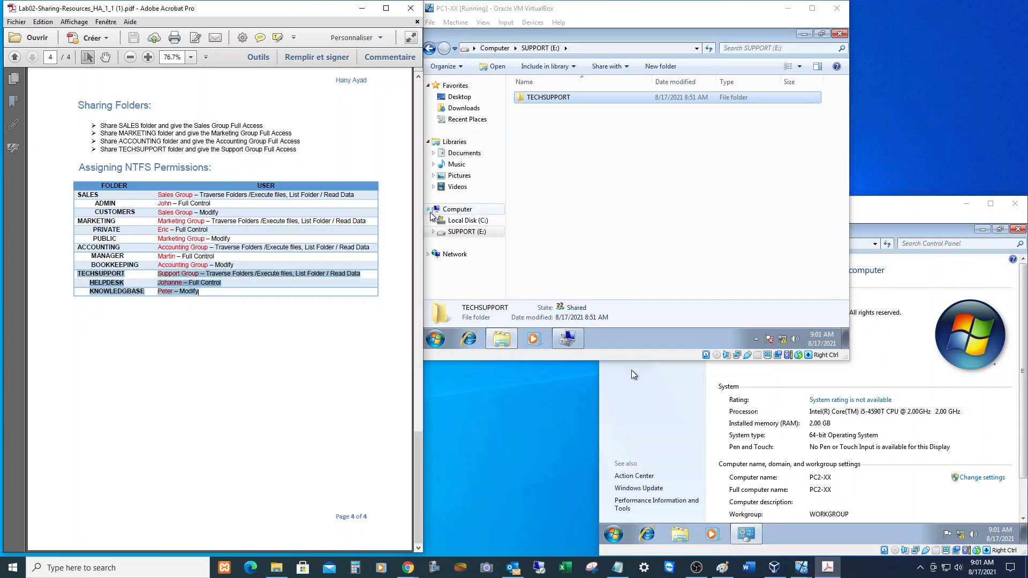